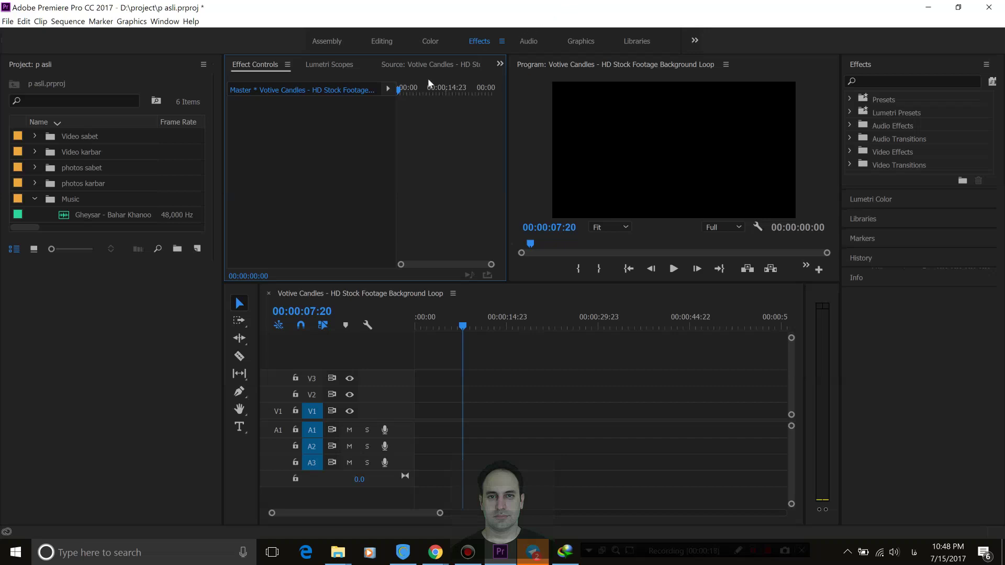
Place the Gheysar music track from the Music bin on audio track A1 at the sequence start.
click(100, 215)
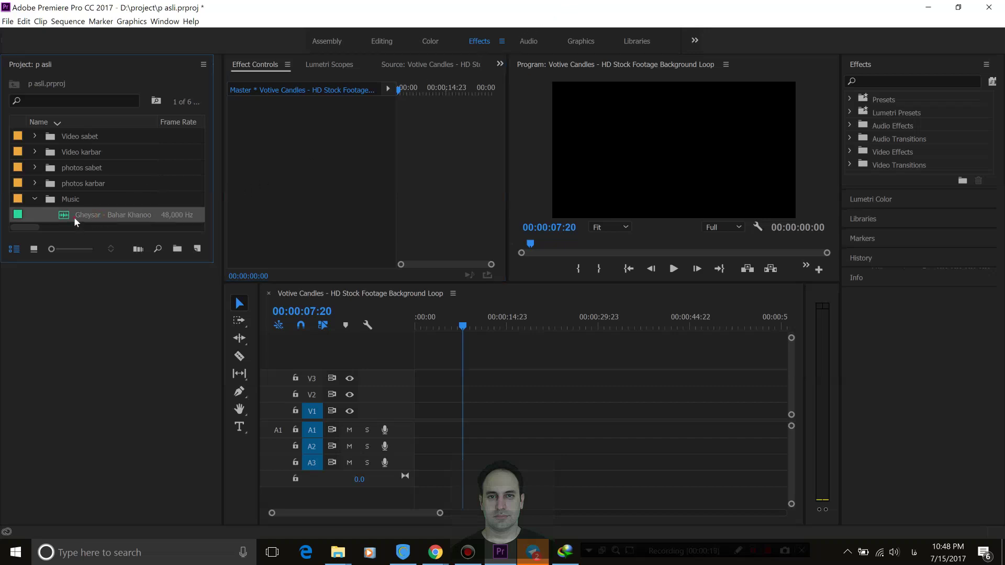
drag(74, 217, 418, 435)
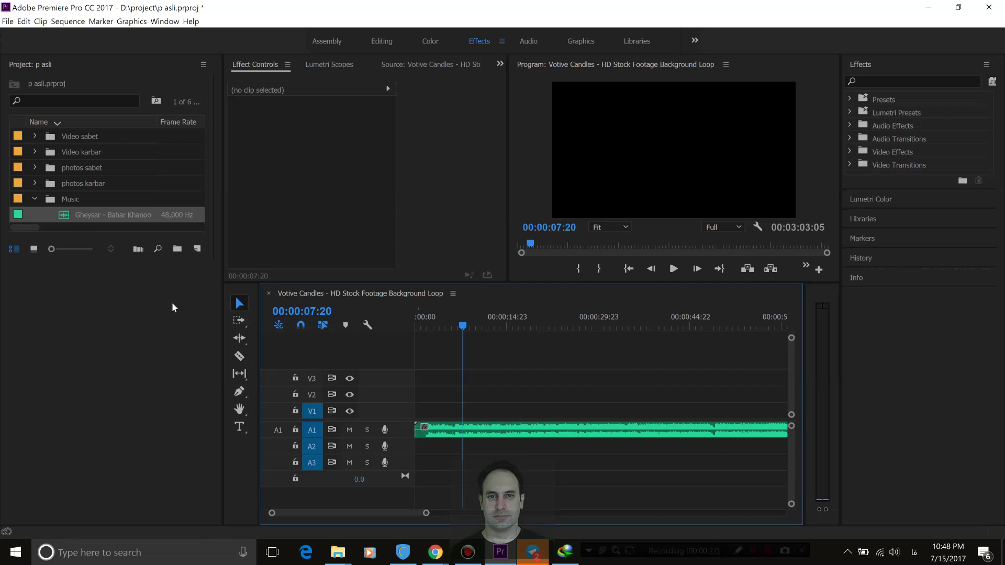
Collapse the Music bin, expand Video sabet, and switch the Project panel to Icon View.
click(35, 199)
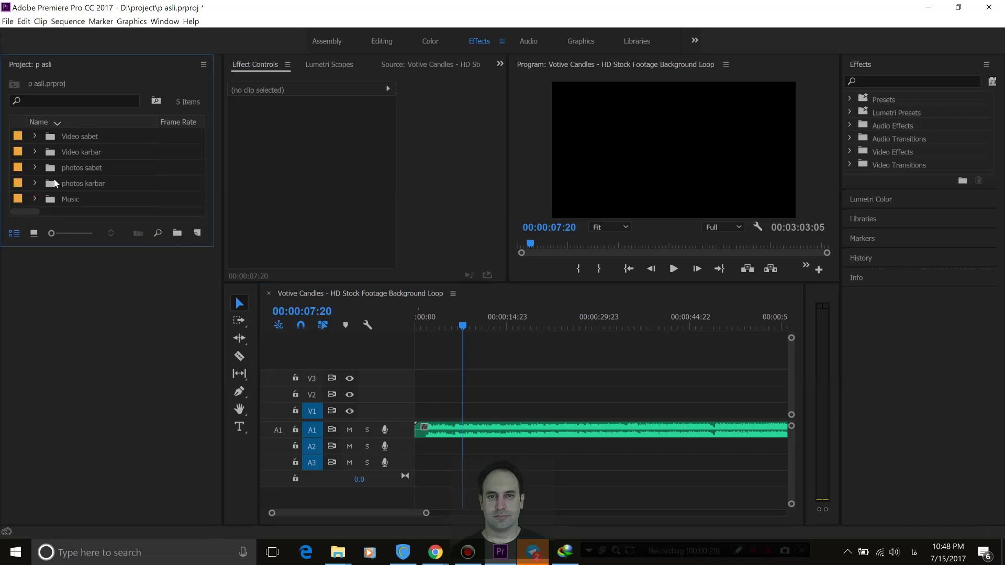
click(35, 137)
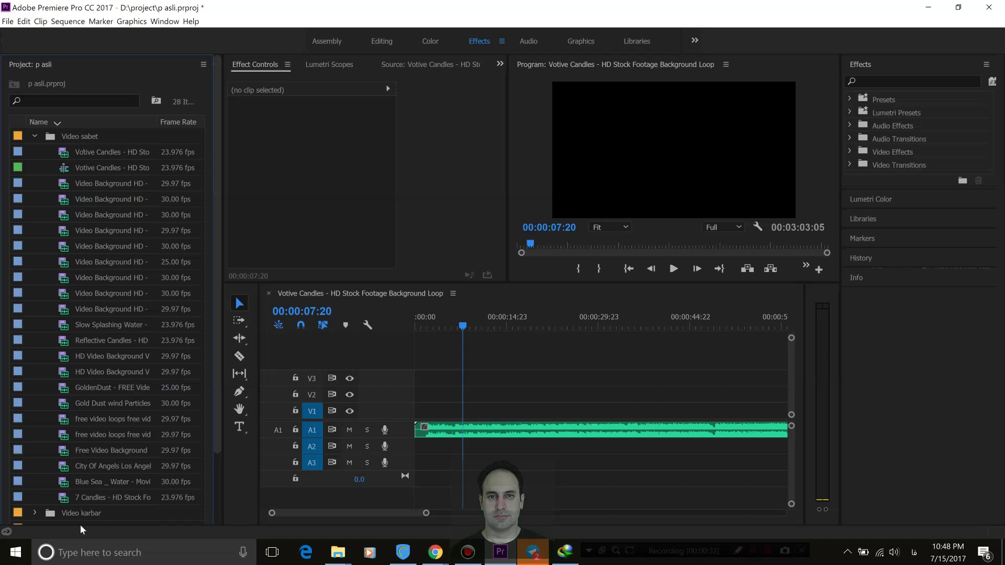
scroll(189, 367, down, 3)
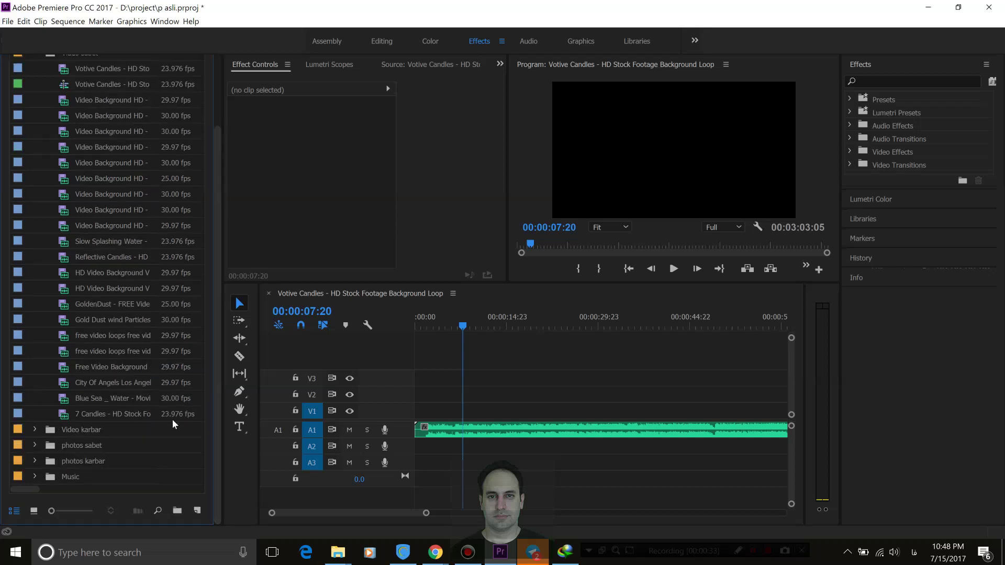
click(32, 510)
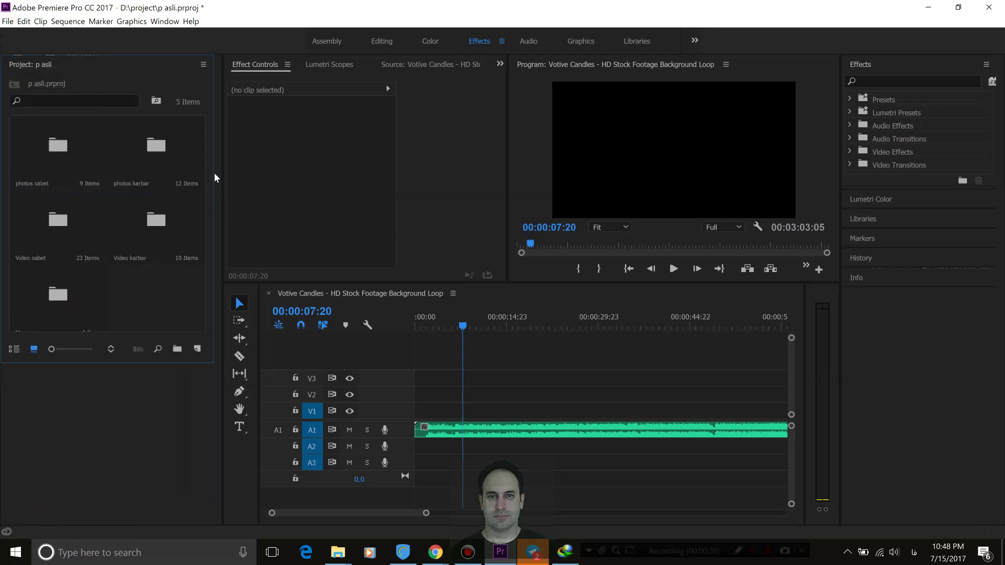
Open Video sabet in an enlarged floating window and drag the rainy leaf clip to the sequence start.
double_click(68, 211)
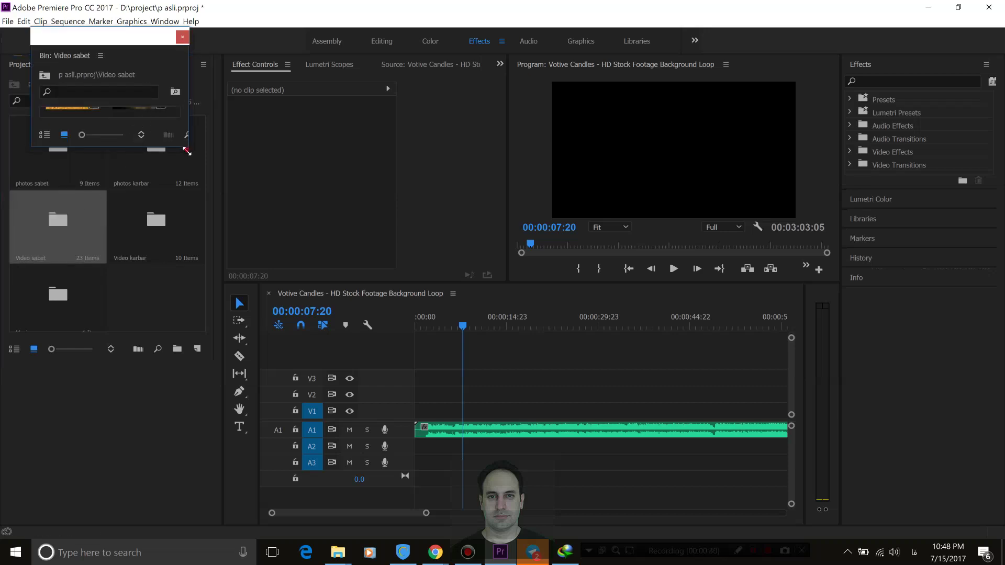
drag(187, 151, 260, 475)
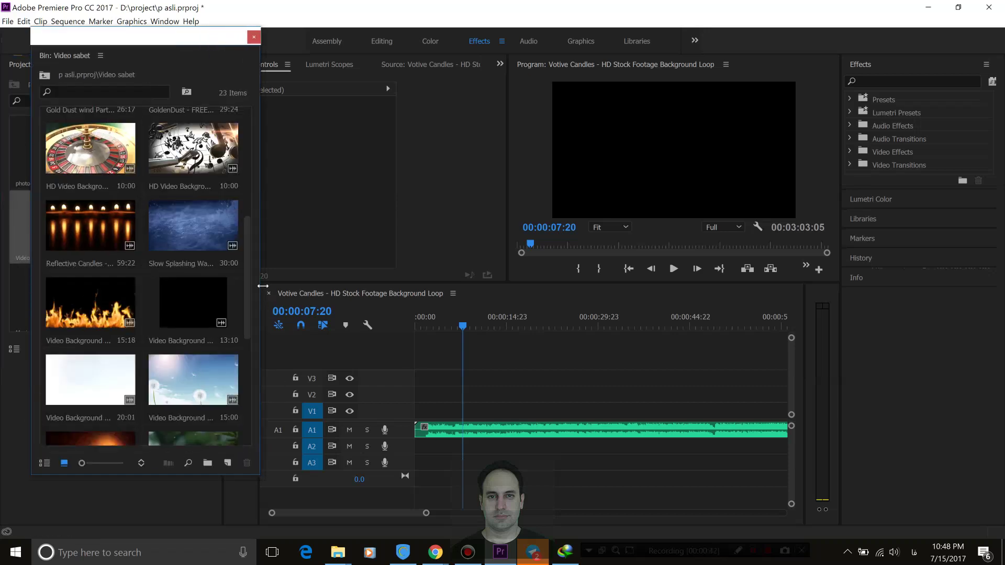
scroll(244, 291, down, 2)
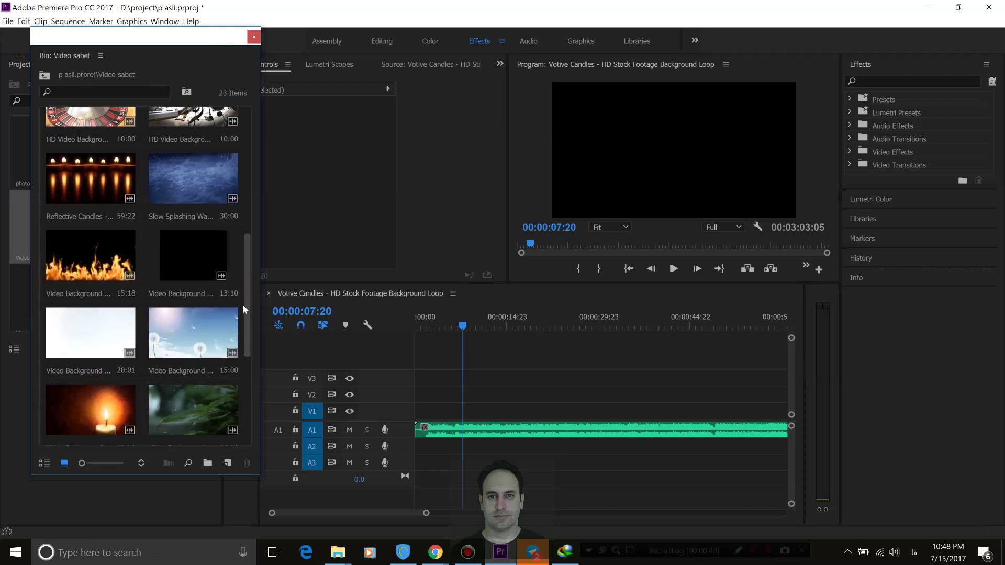
scroll(242, 309, down, 3)
click(217, 347)
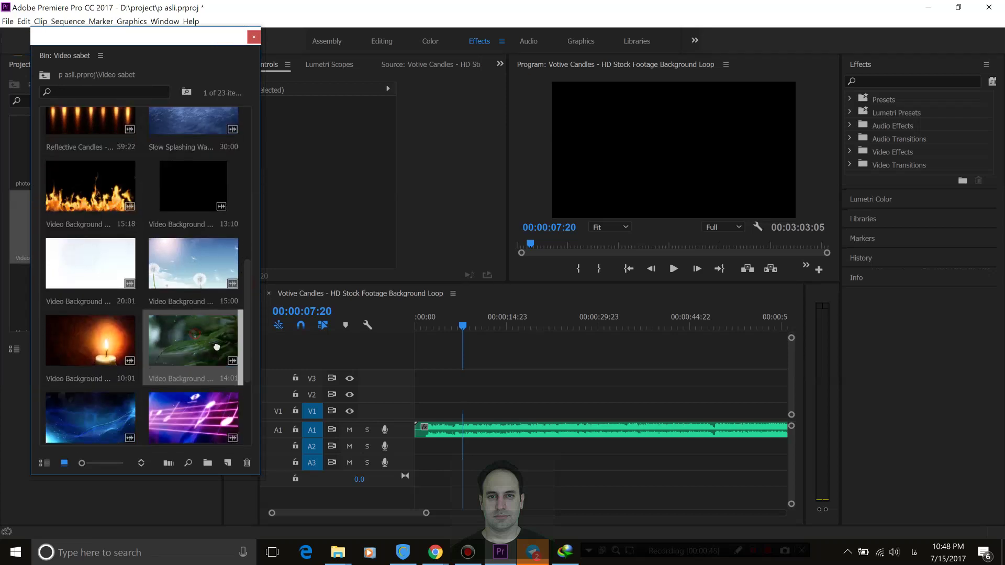
drag(217, 347, 417, 401)
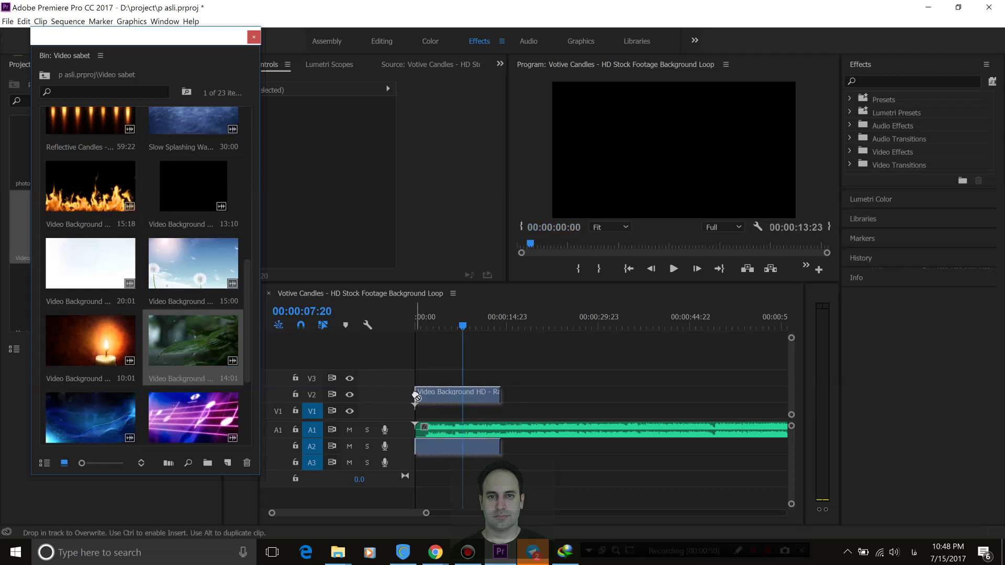
Move the music clip down to A3 and unlink the leaf clip's video from its audio.
click(470, 427)
drag(470, 431, 459, 466)
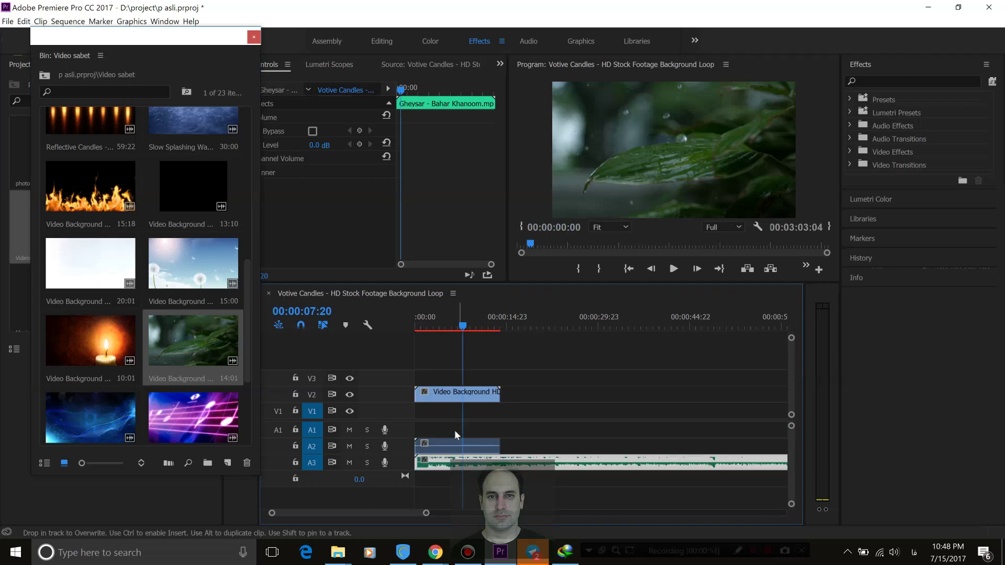
click(443, 445)
right_click(443, 445)
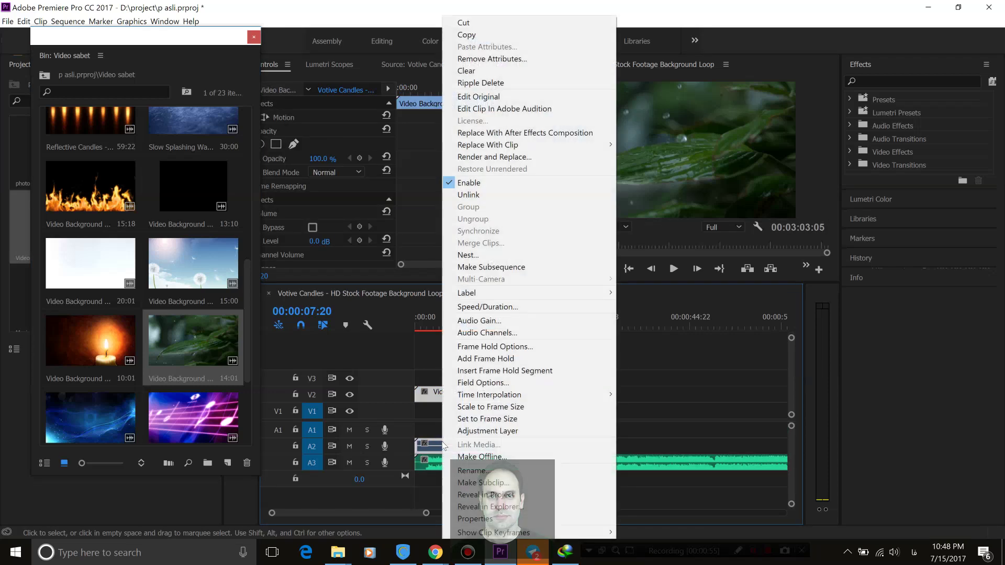
click(495, 195)
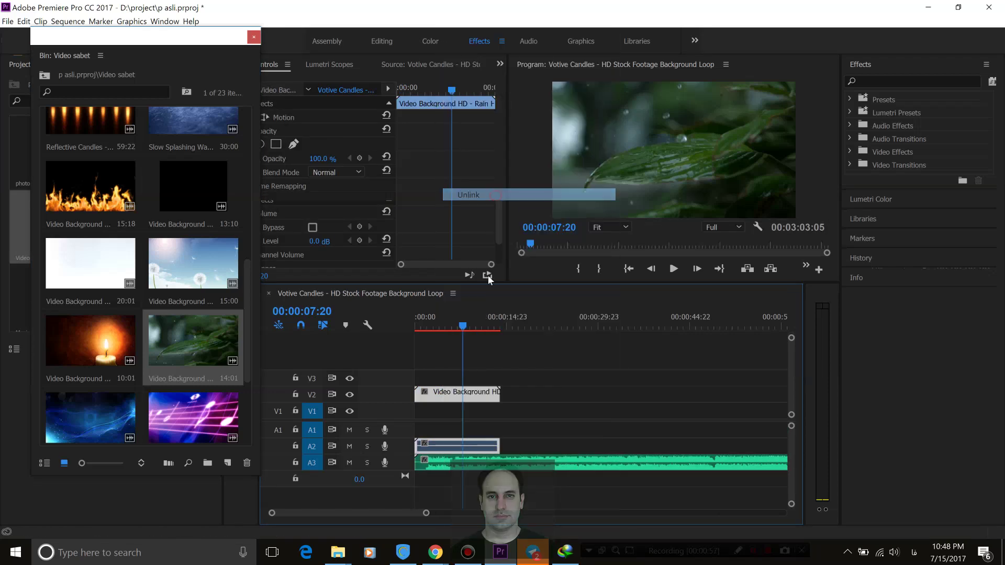
Delete the leaf clip's audio on A2 and move its video down to V1.
click(465, 449)
key(Delete)
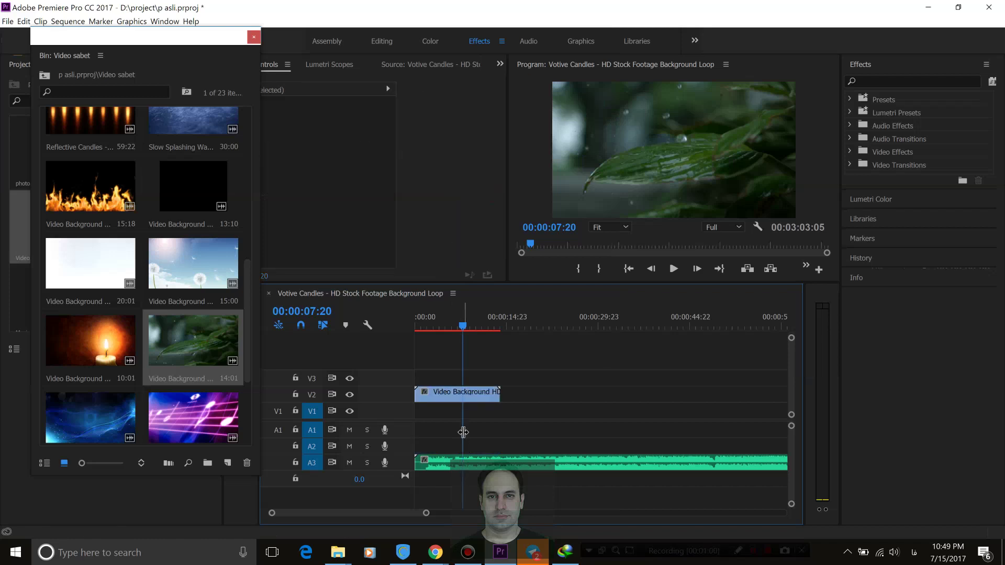
drag(456, 396, 457, 412)
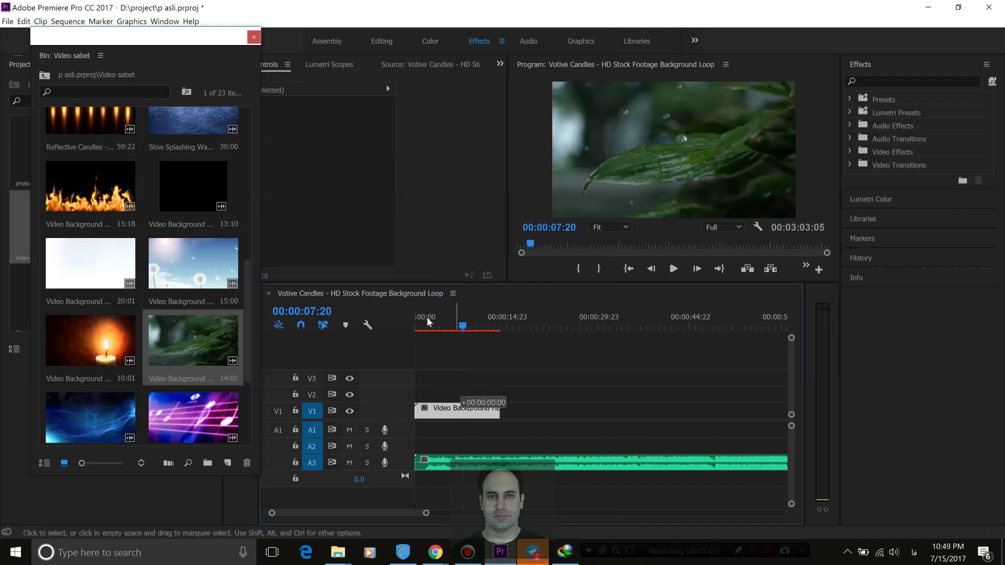
drag(427, 326, 426, 329)
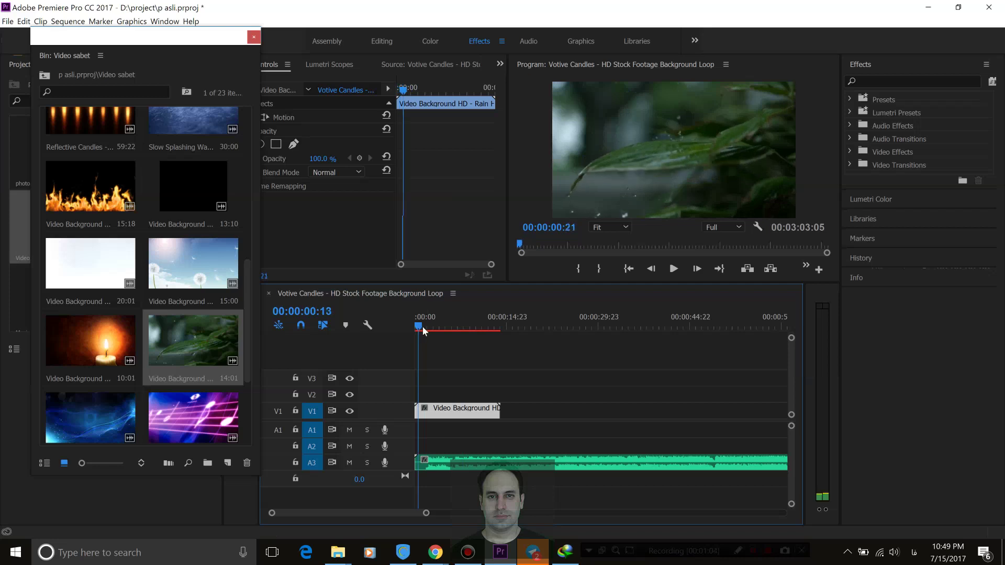
Search the Effects panel for 'cros' and apply Cross Dissolve to the start of the V1 clip.
click(886, 81)
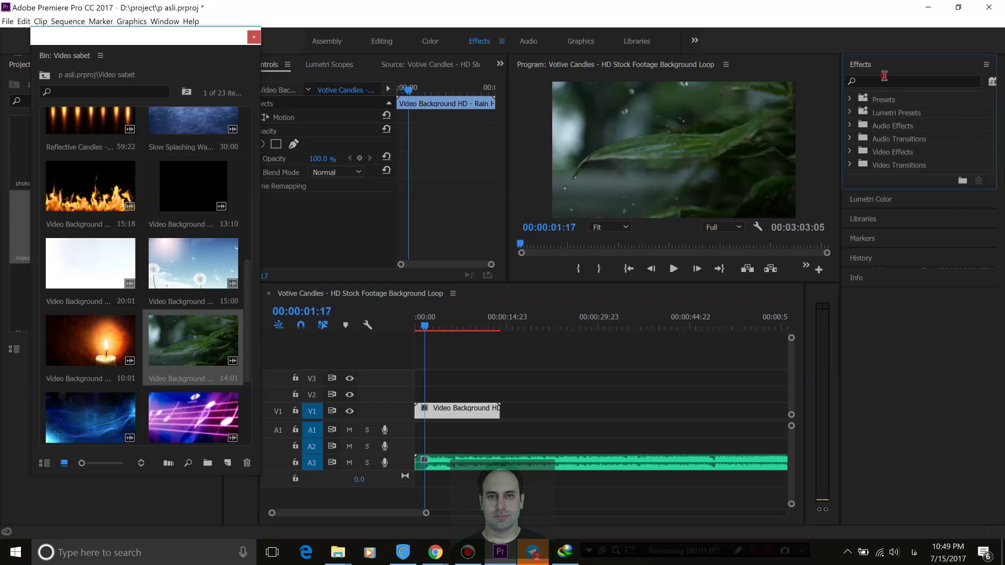
text(cros)
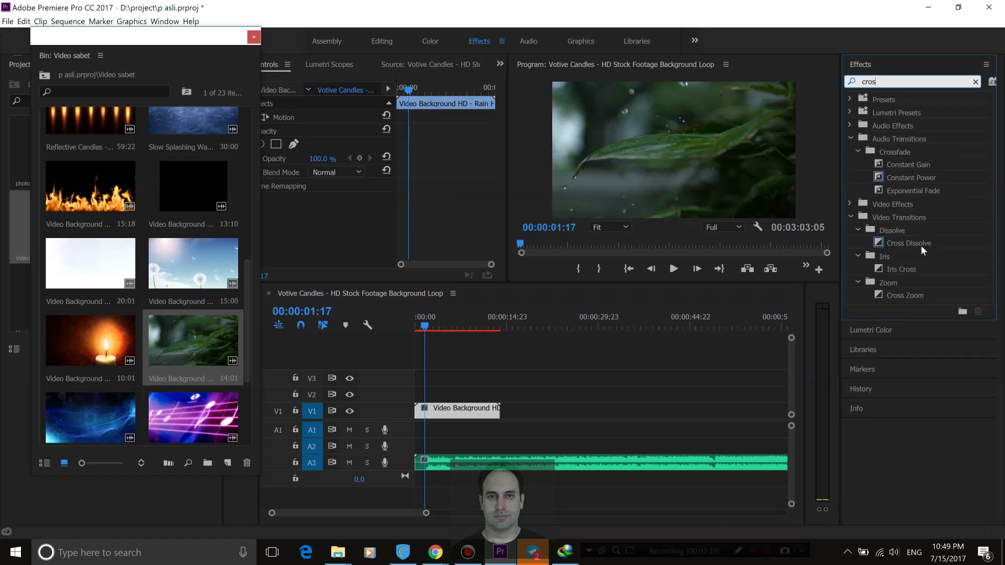
drag(922, 247, 421, 415)
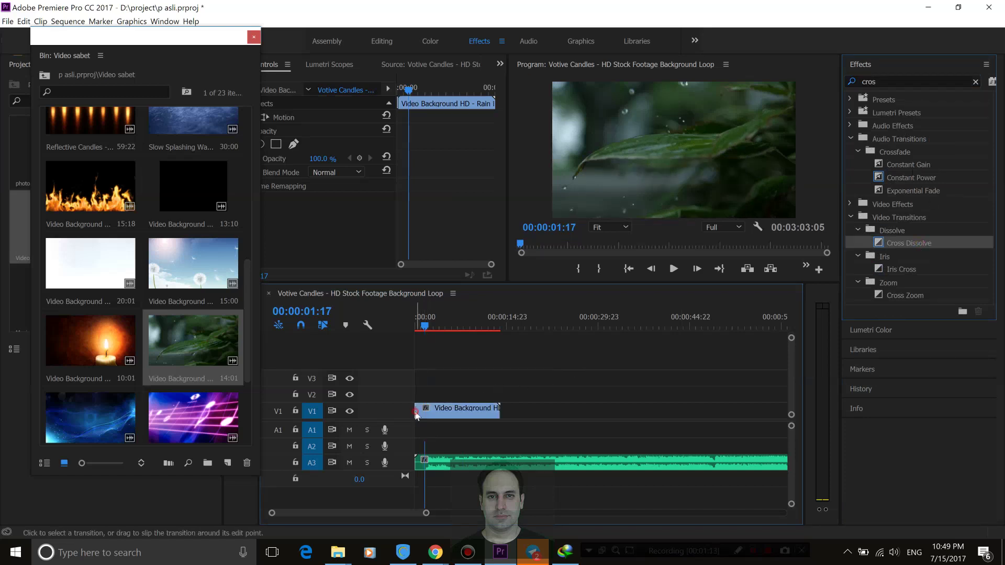
click(416, 413)
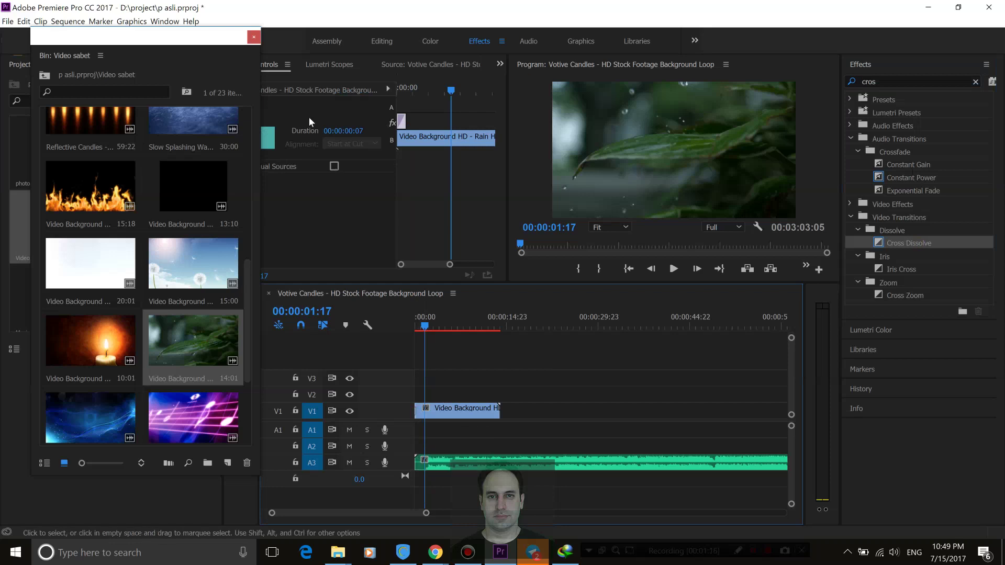
Close the floating Video sabet bin and set the dissolve duration to 00:00:02:01.
click(253, 37)
click(343, 130)
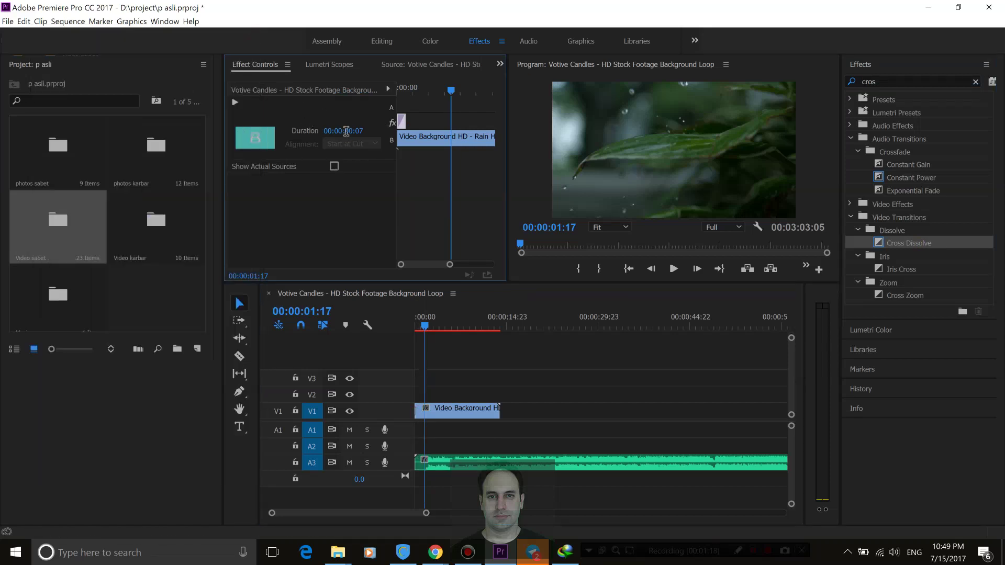
click(313, 142)
drag(359, 131, 325, 135)
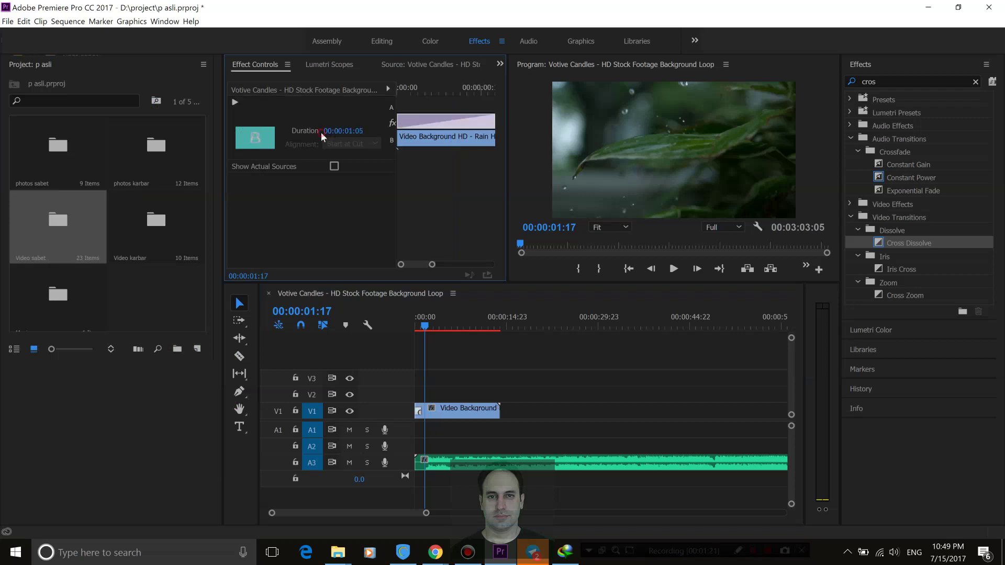
click(333, 131)
key(Return)
click(343, 130)
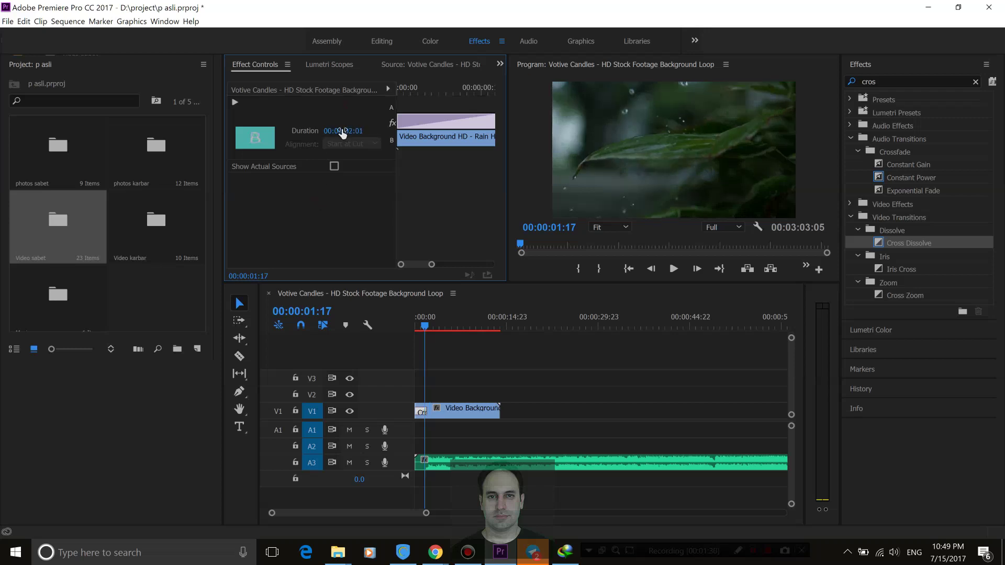
Play the sequence from the start to preview the opening dissolve.
click(383, 322)
key(Home)
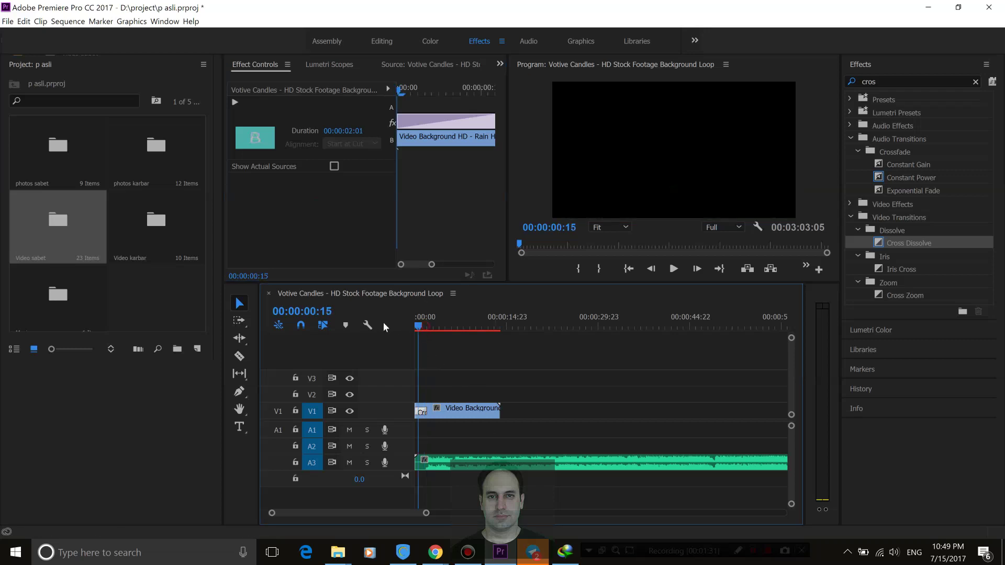
click(677, 267)
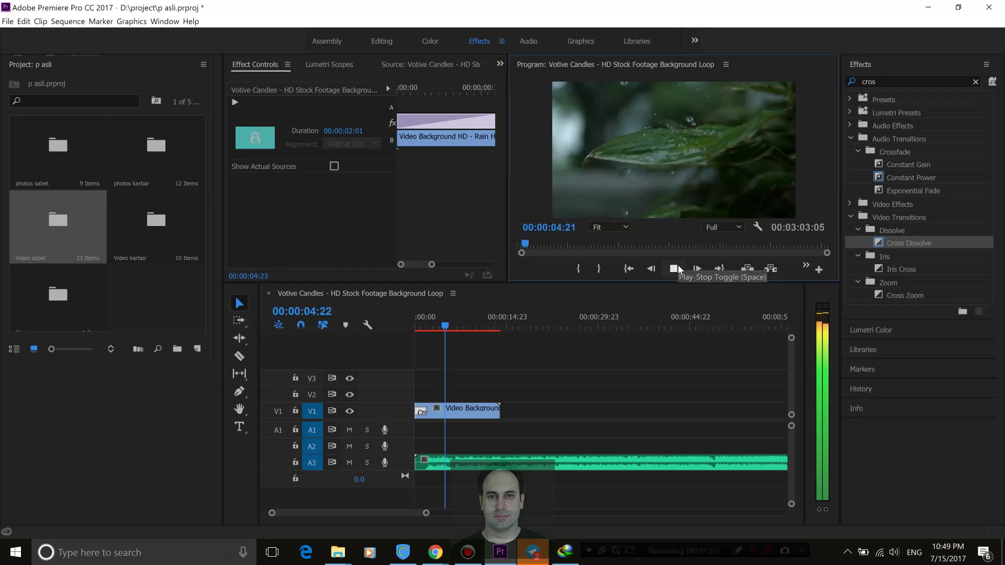
click(677, 269)
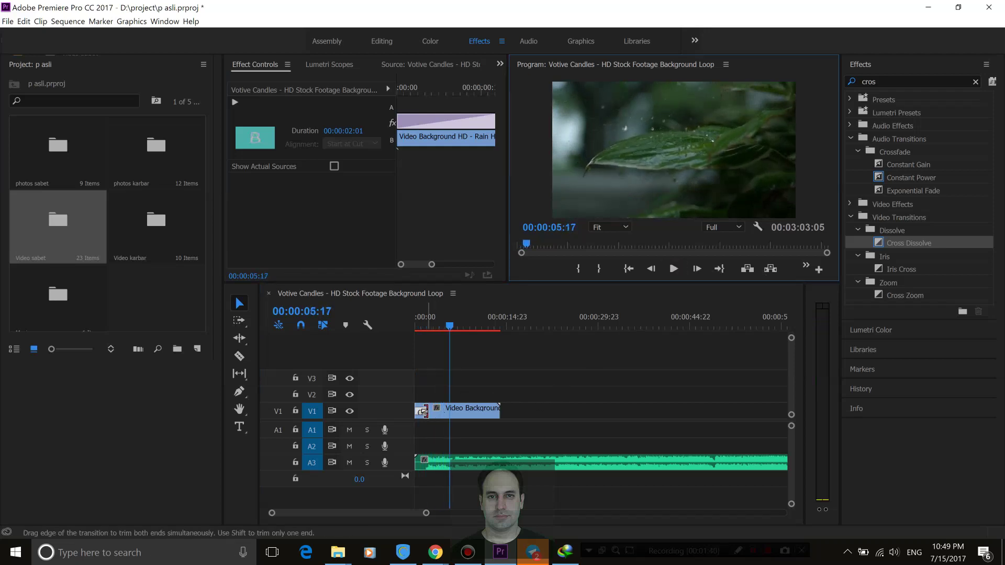
Drag the transition edge to lengthen it to 00:00:04:02, then replay from the start.
click(436, 412)
drag(438, 412, 445, 411)
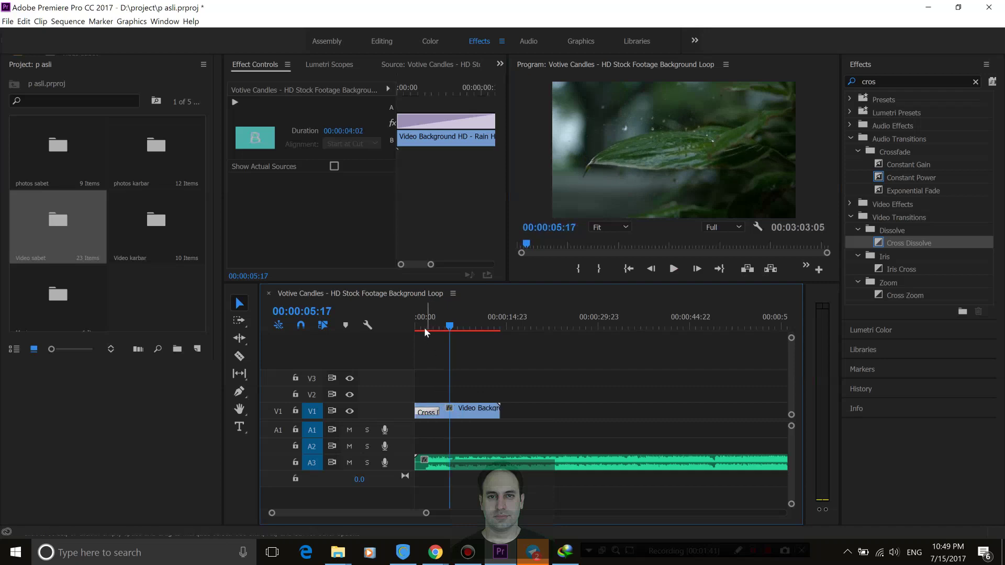
drag(424, 328, 391, 325)
click(680, 269)
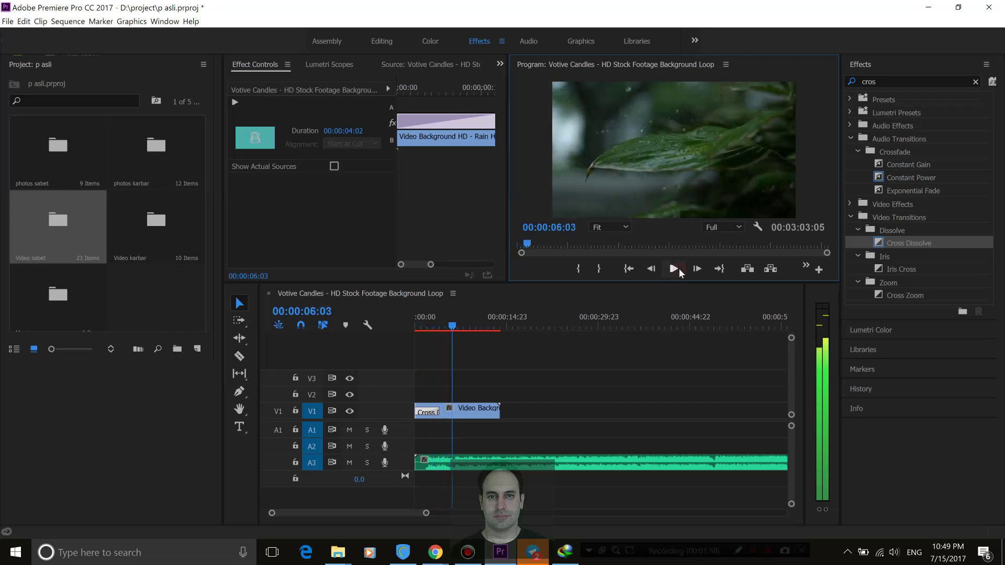
click(680, 269)
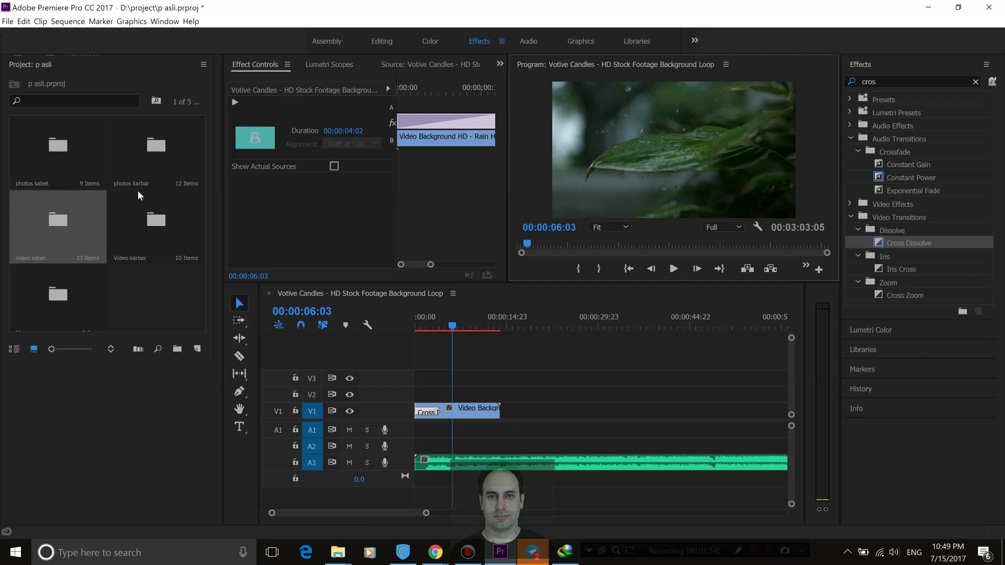
Open the photos karbar bin in an enlarged window and place 3.jpg and 5.jpg back to back on V2.
click(60, 167)
double_click(154, 155)
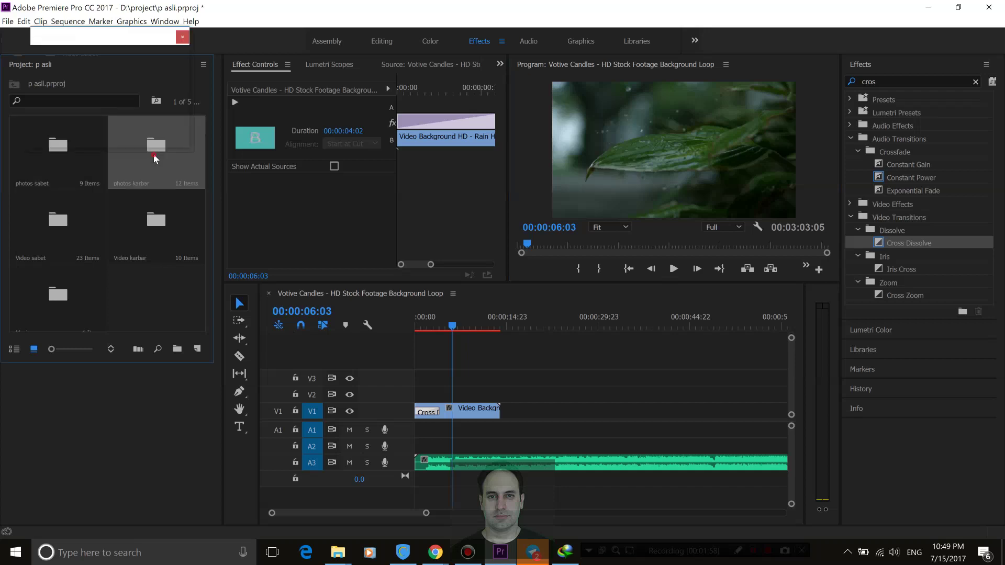
drag(161, 148, 157, 441)
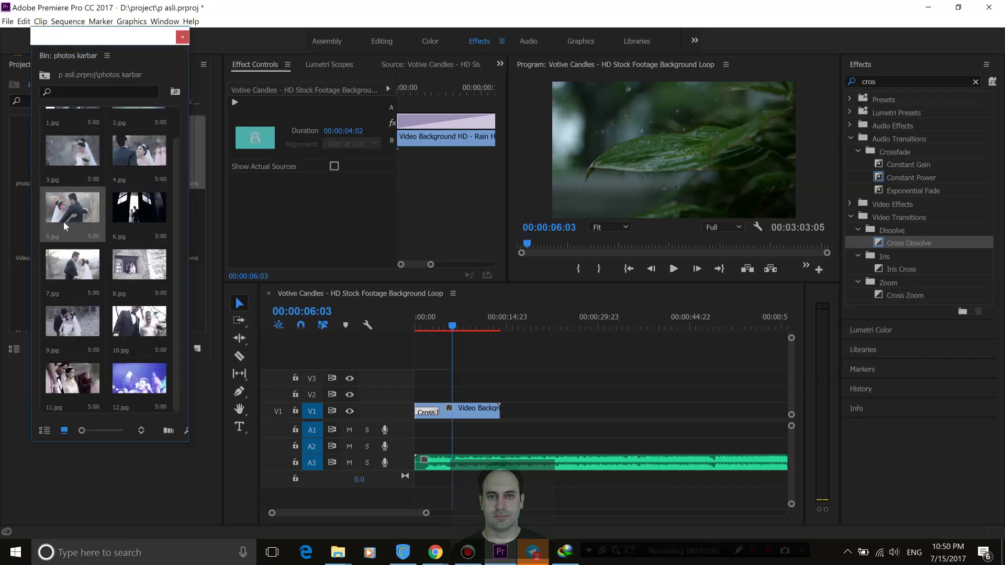
drag(60, 145, 455, 397)
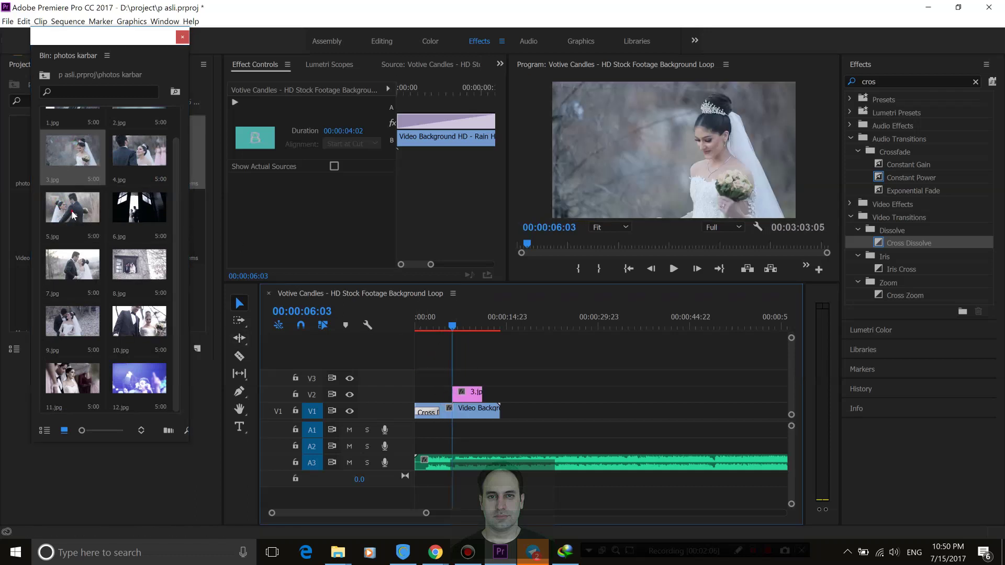
drag(73, 215, 491, 395)
Preview the sequence, then trim the end of 3.jpg shorter.
key(space)
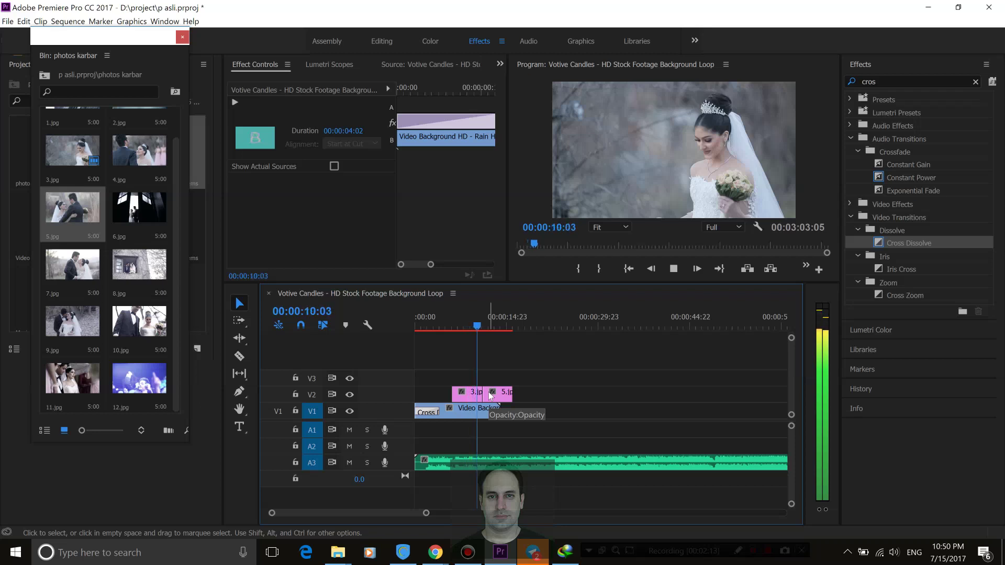
key(space)
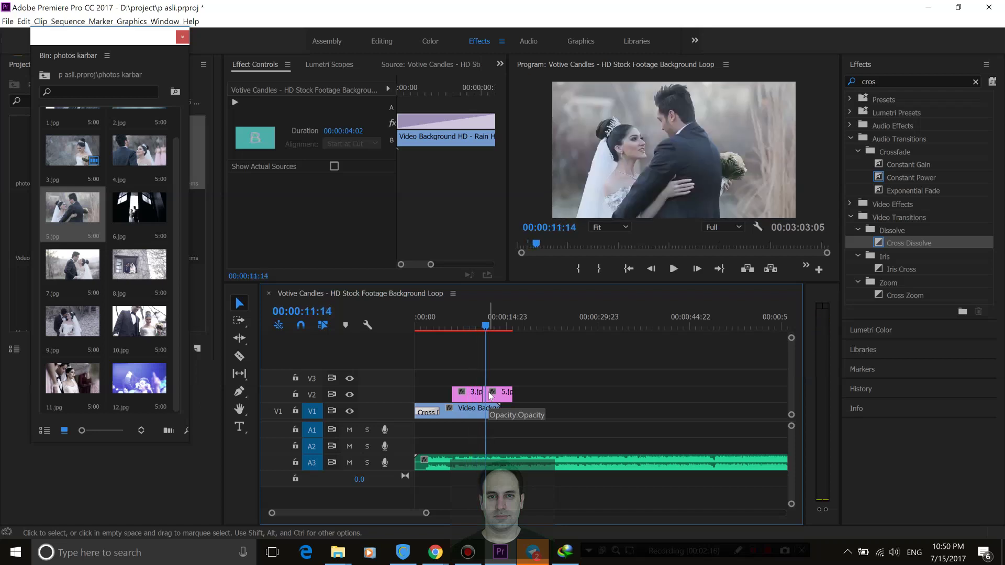
drag(466, 325, 472, 326)
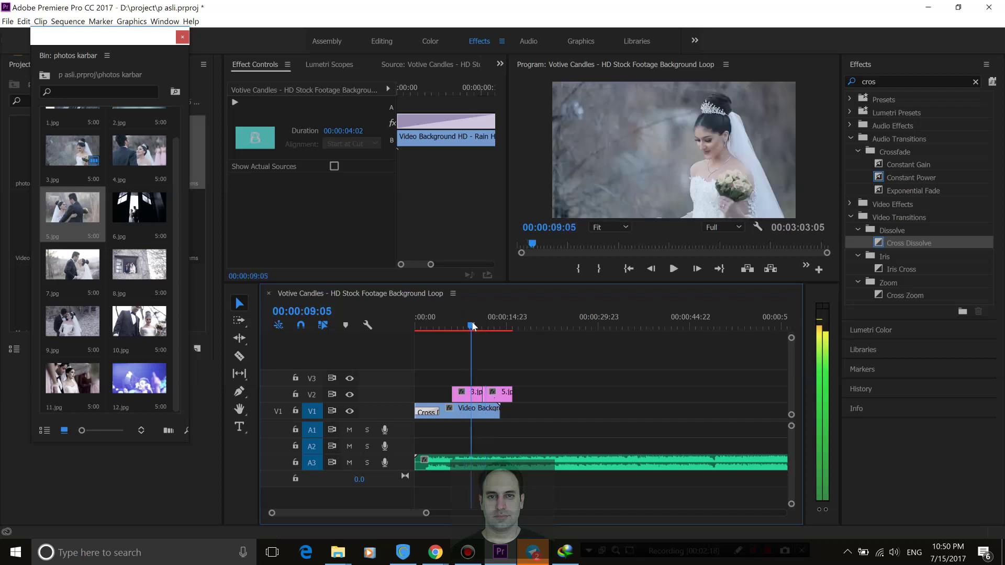
mouse_move(485, 393)
mouse_down()
mouse_move(474, 394)
mouse_move(490, 393)
mouse_up()
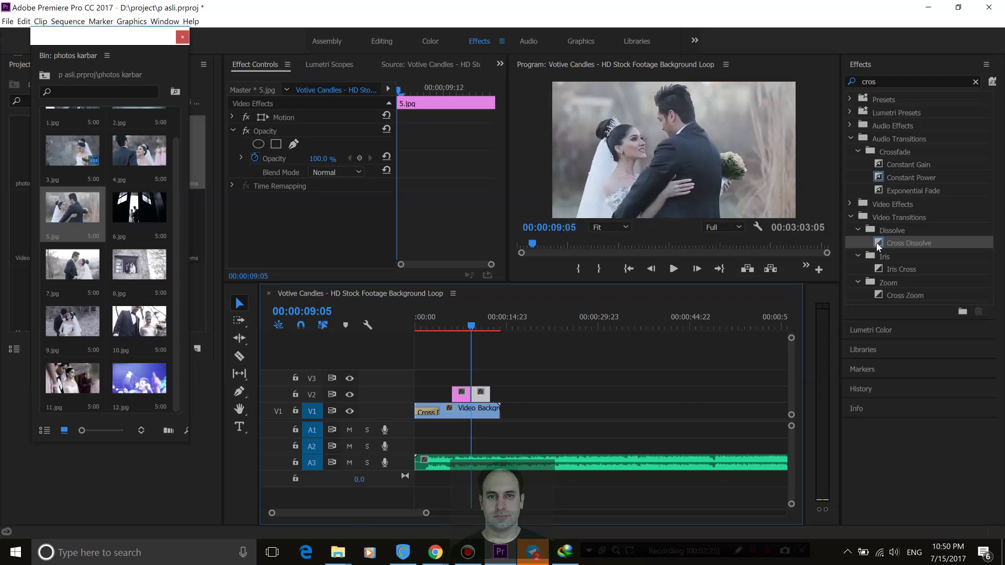
Add a Center at Cut Cross Dissolve between 3.jpg and 5.jpg lasting 00:00:01:00.
drag(879, 246, 475, 394)
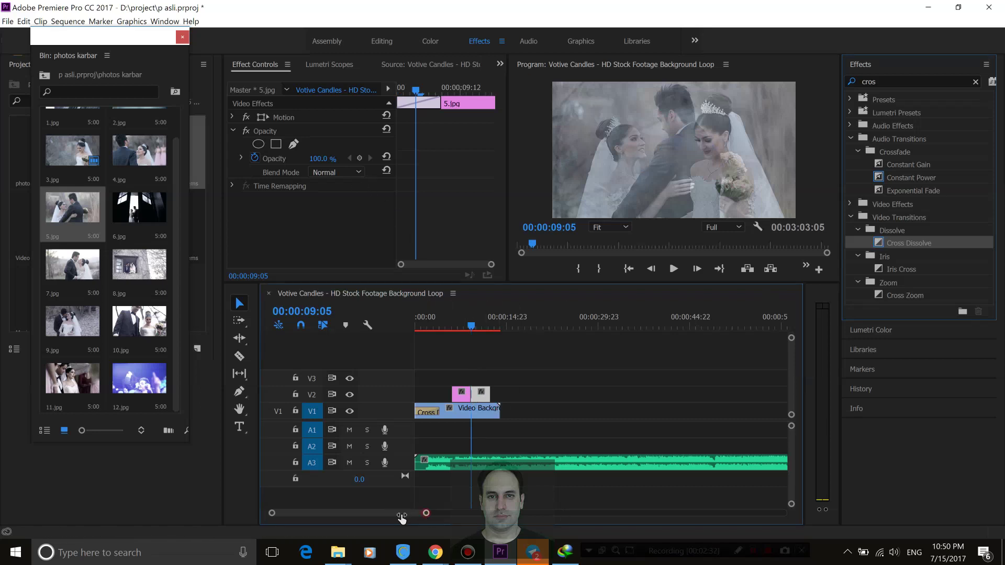
drag(426, 513, 370, 513)
click(556, 394)
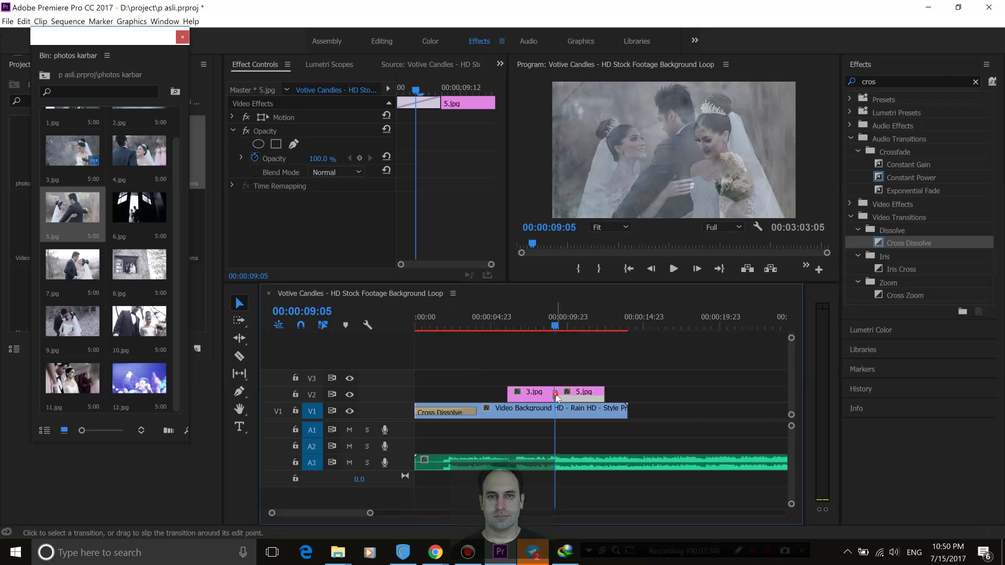
click(361, 144)
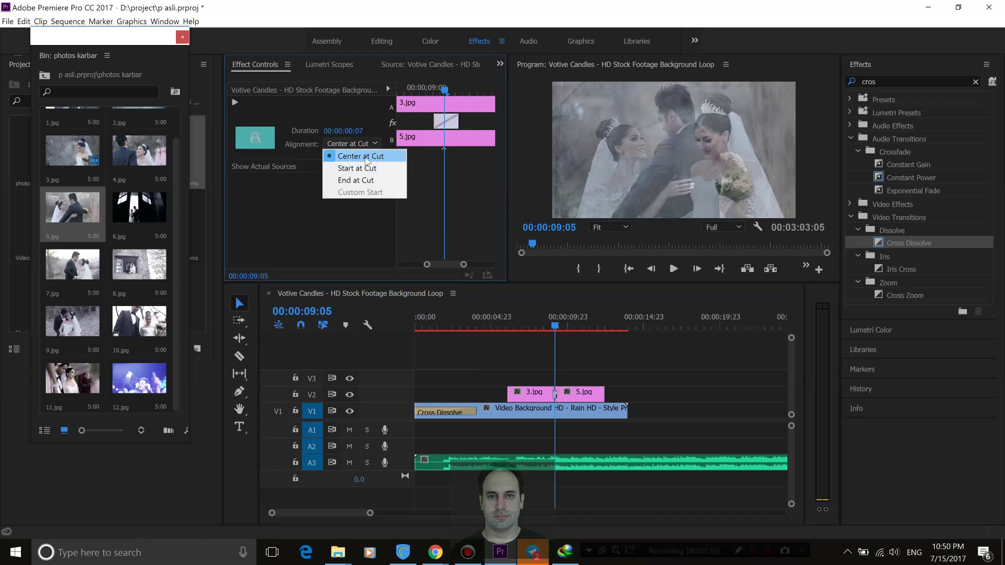
click(361, 156)
click(361, 130)
drag(368, 131, 355, 134)
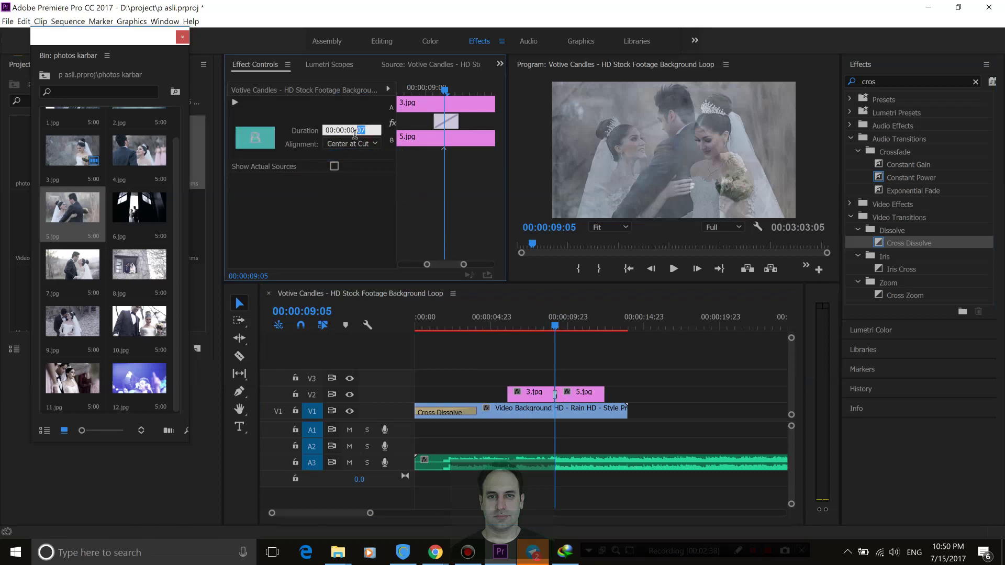
text(07)
key(BackSpace)
key(BackSpace)
key(BackSpace)
key(BackSpace)
key(BackSpace)
text(100)
key(Return)
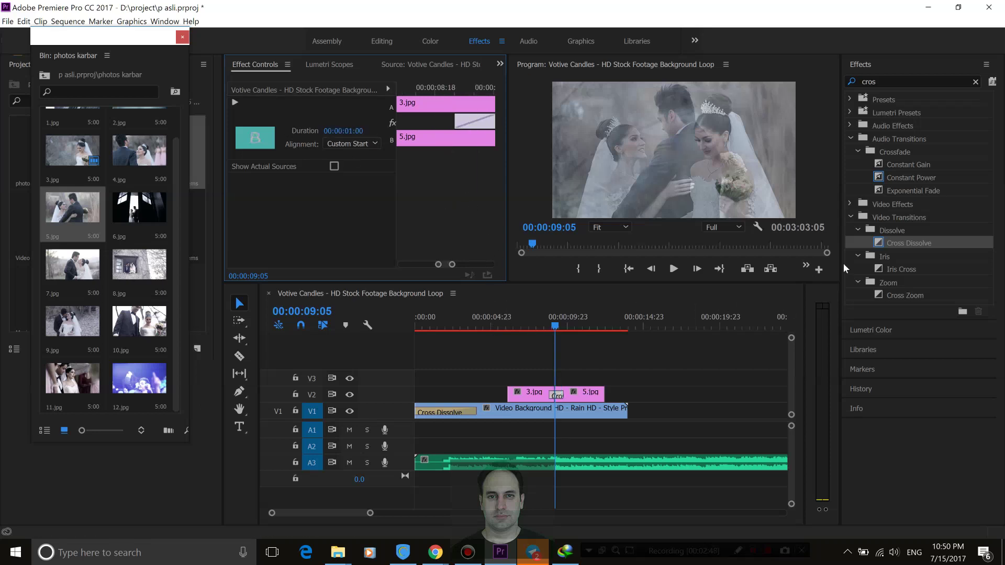
Add a one-second Cross Dissolve at the start of 3.jpg.
mouse_move(887, 240)
mouse_down()
mouse_move(535, 376)
mouse_move(513, 397)
mouse_up()
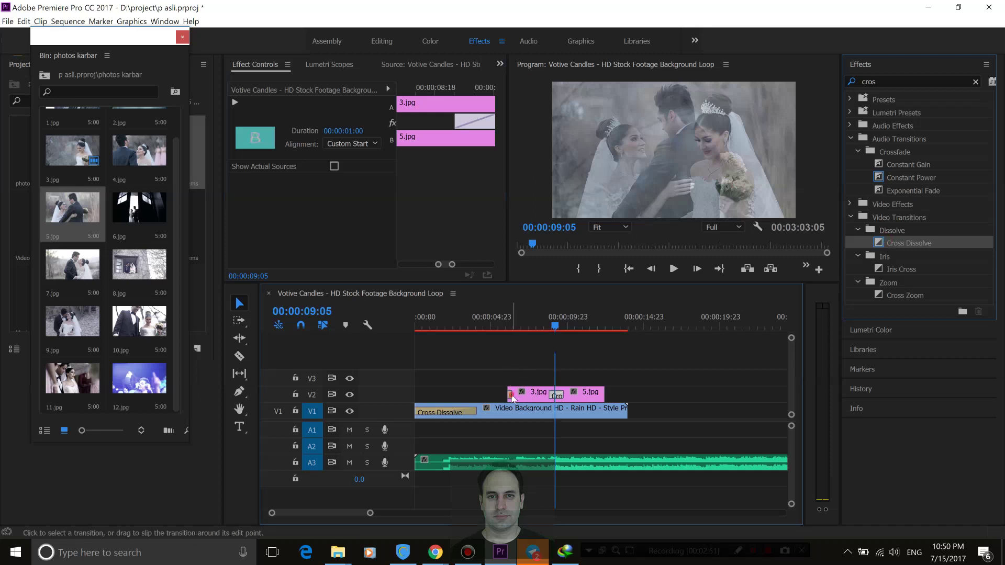
click(512, 397)
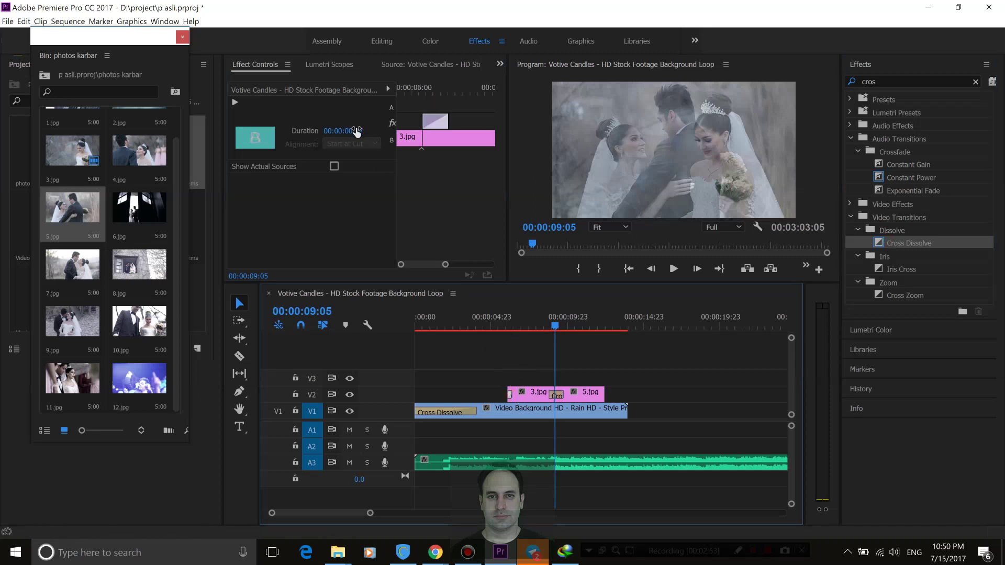
click(345, 131)
text(2)
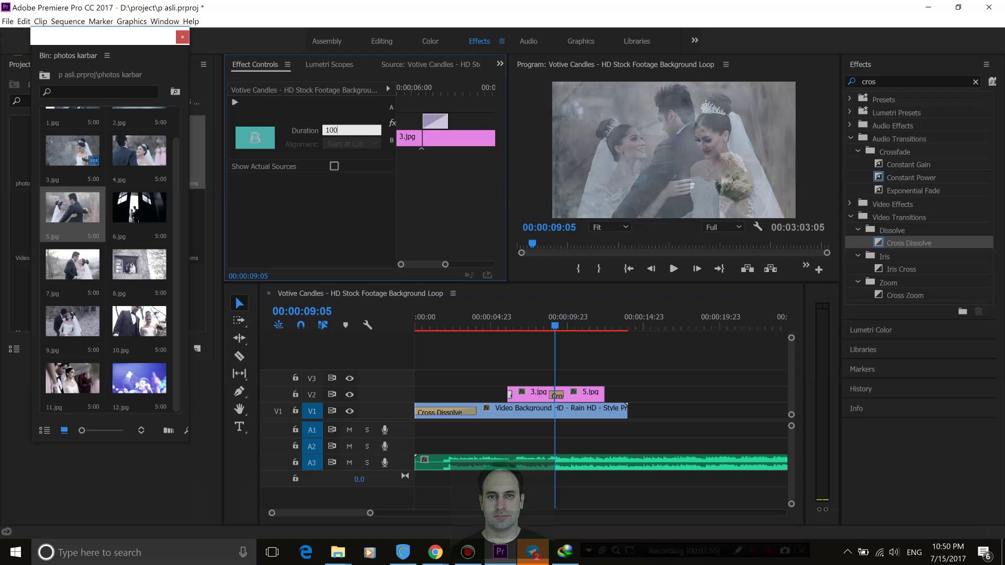
key(Return)
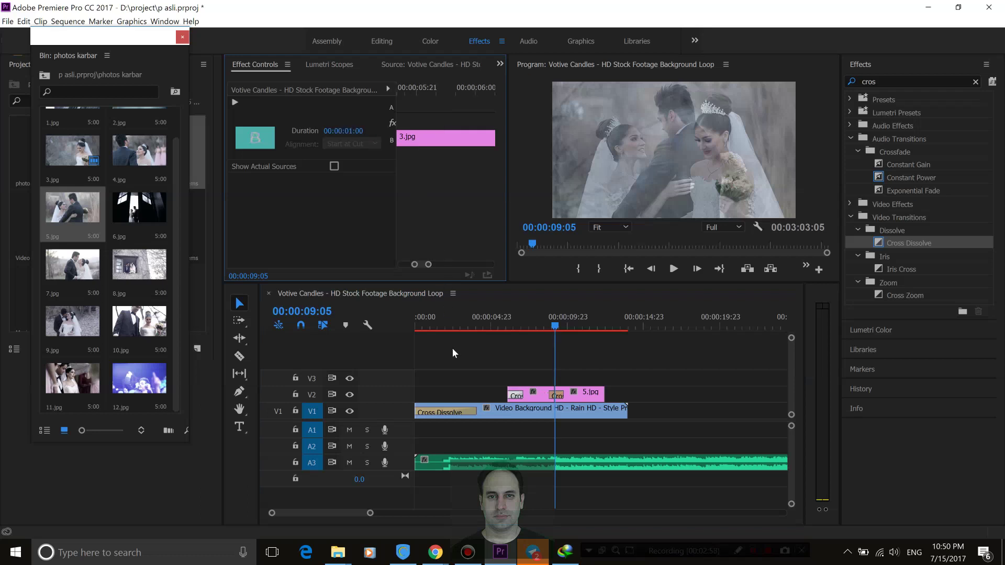
Play the sequence from the beginning to preview, then close the floating photos karbar bin.
click(351, 336)
key(Home)
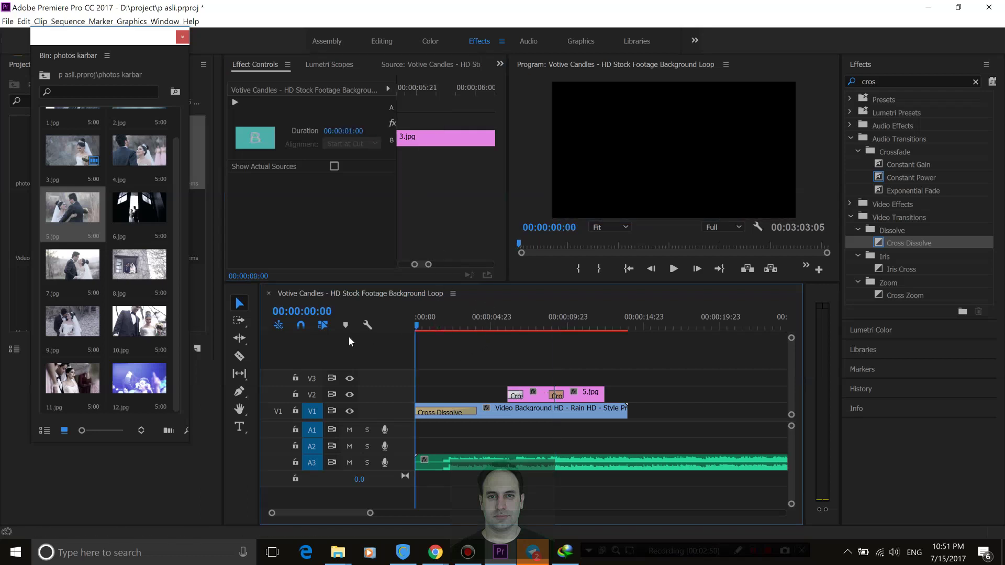
key(space)
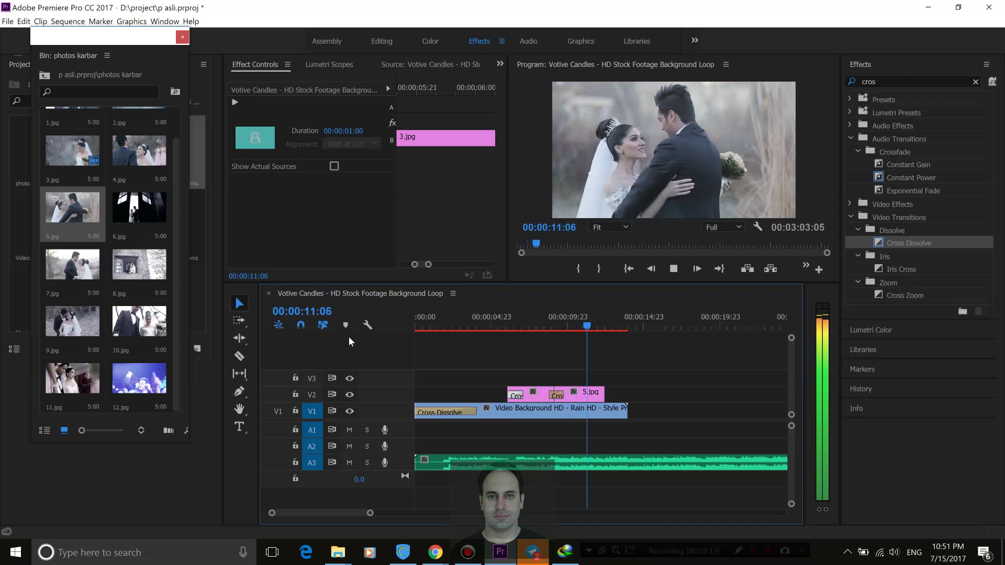
key(space)
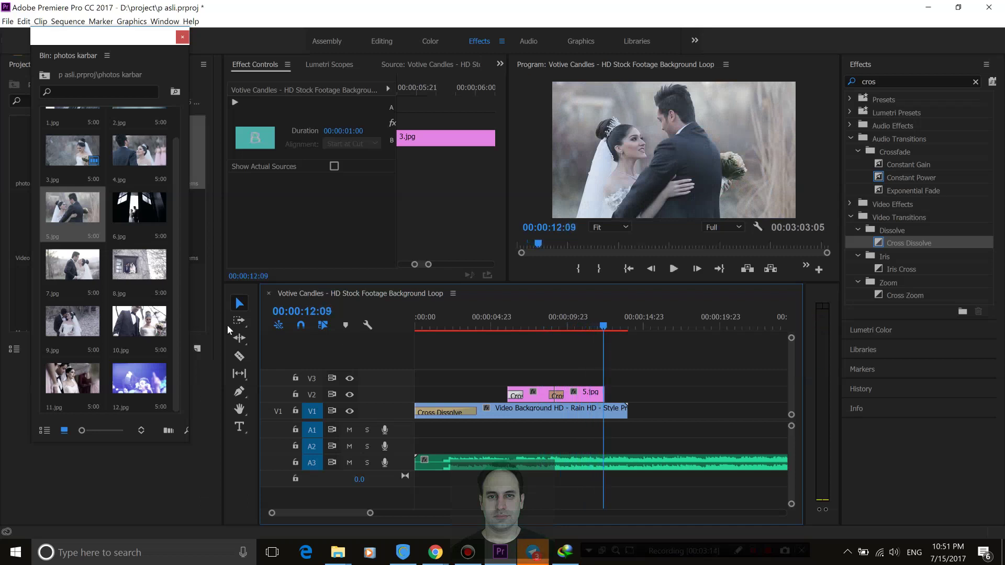
click(181, 37)
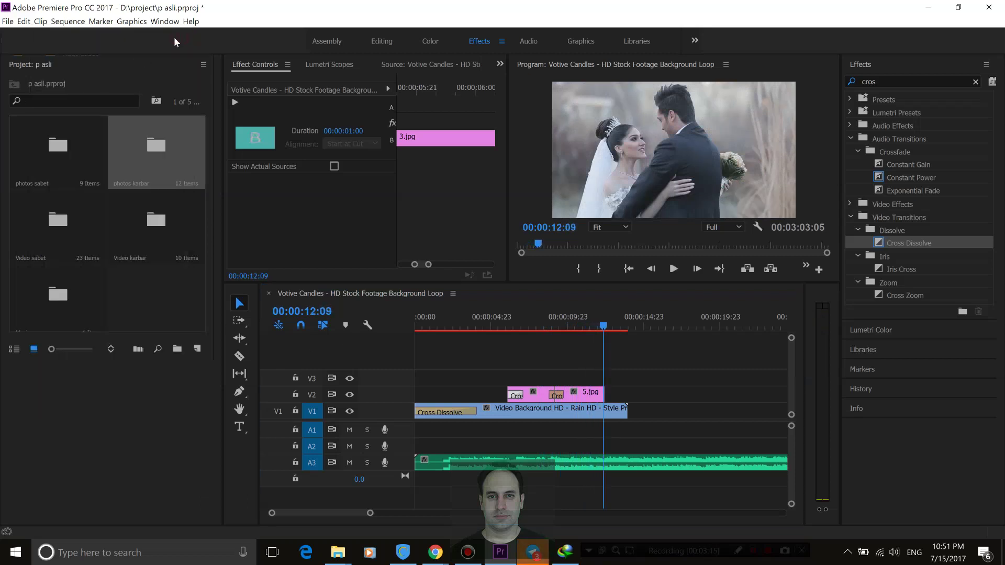
Via Sequence > Sequence Settings, change the timebase to 29.97 frames/second and apply.
click(79, 23)
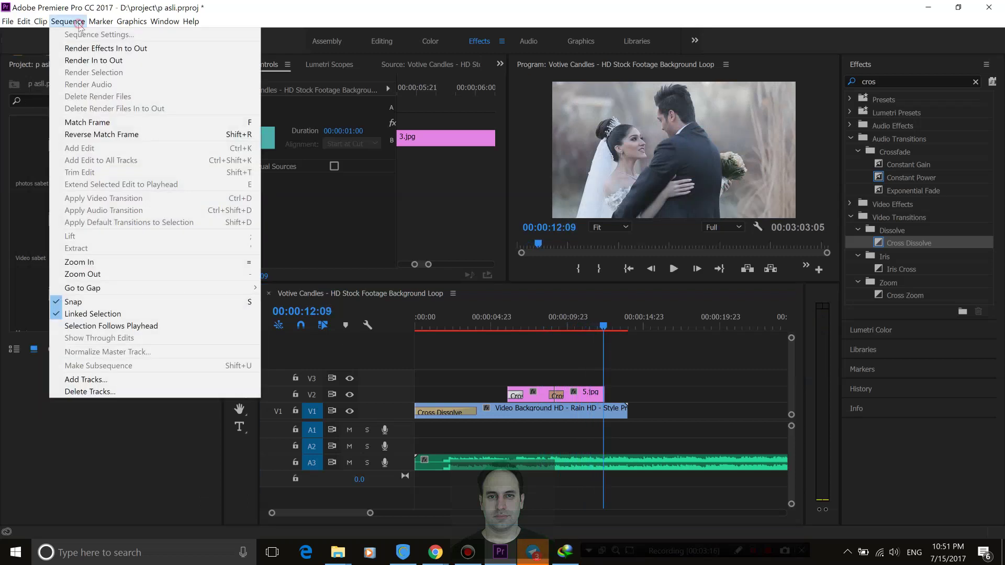
click(411, 367)
click(455, 325)
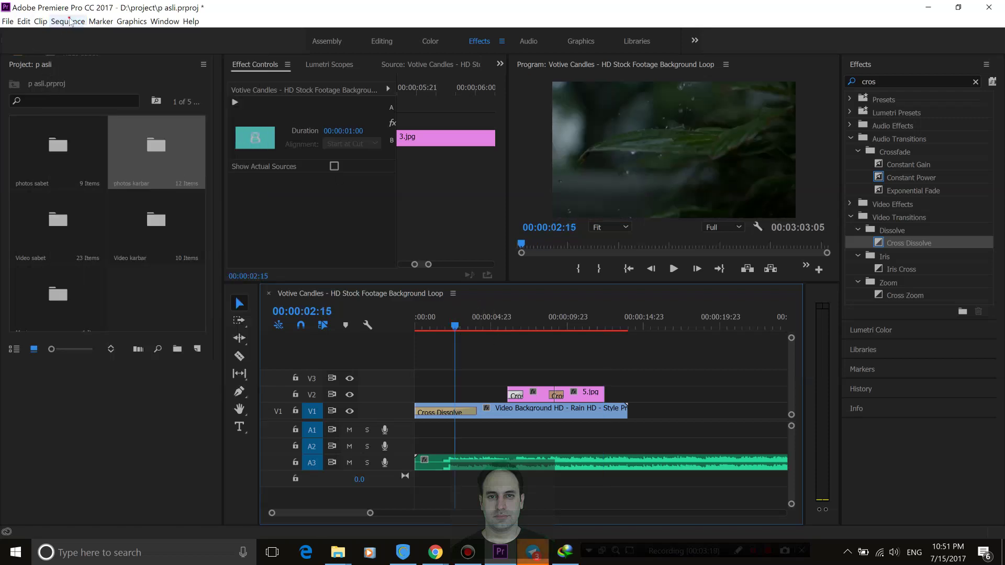
click(68, 21)
click(76, 33)
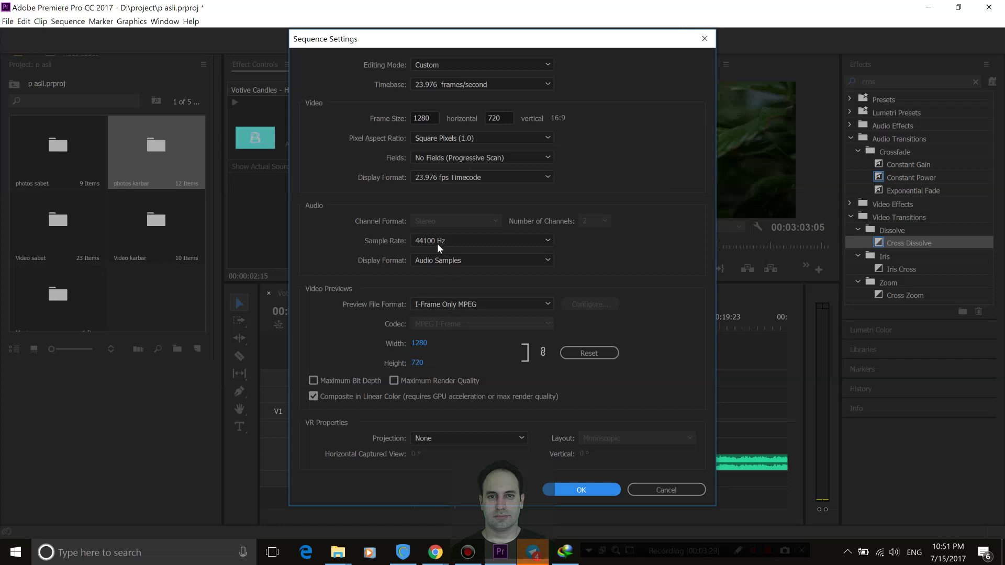
click(446, 85)
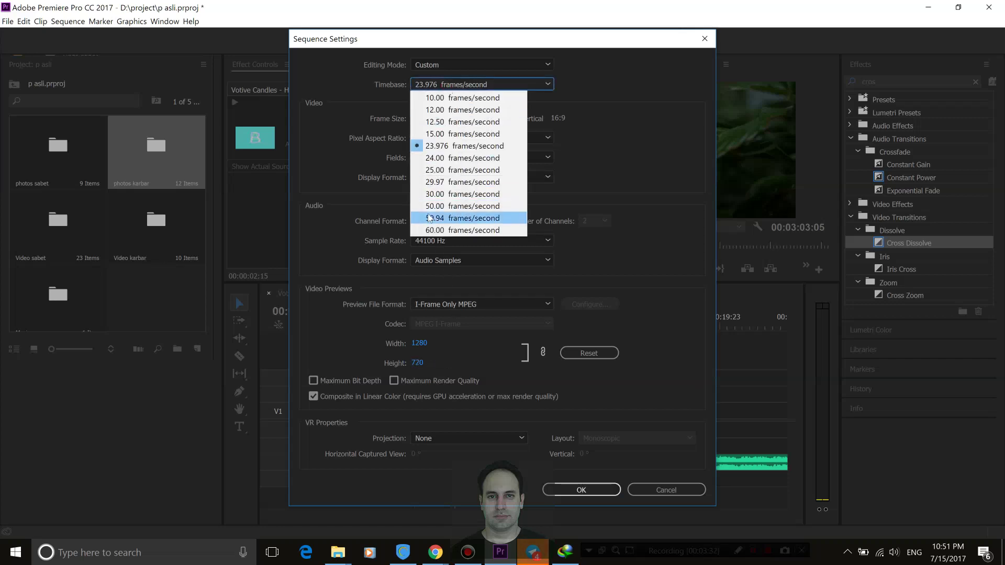
click(443, 181)
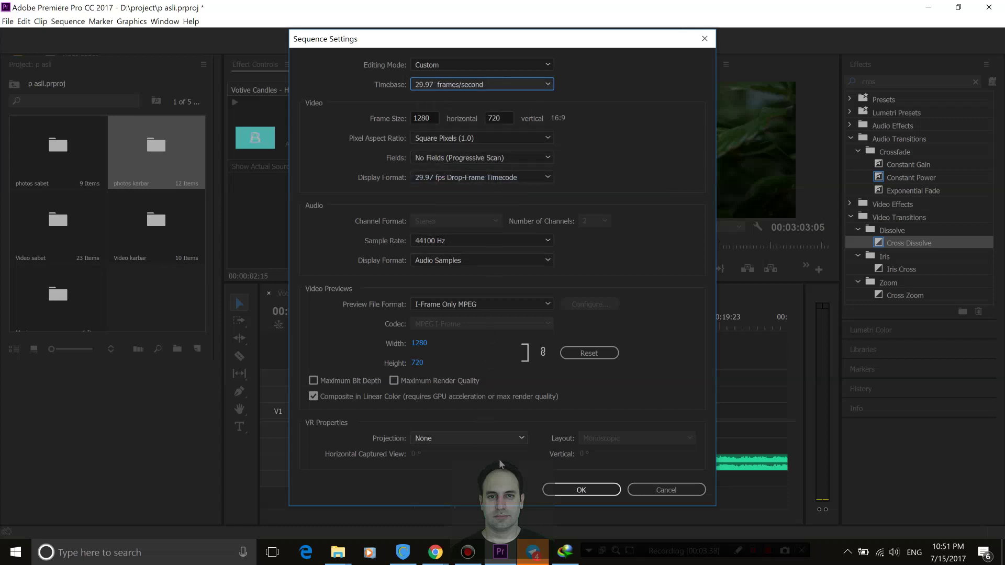
click(581, 490)
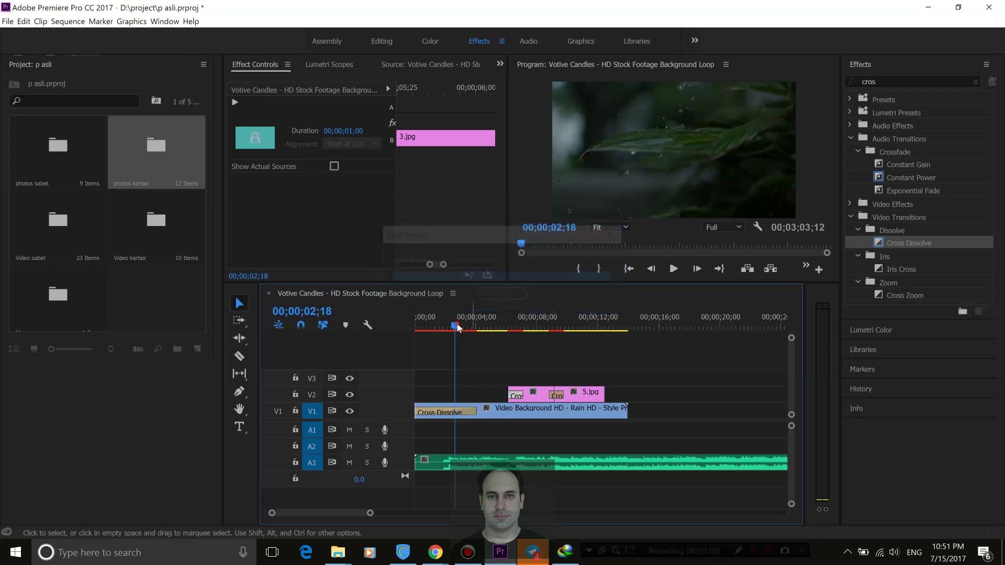
Apply Scale to Frame Size to the 5.jpg clip on V2.
click(485, 326)
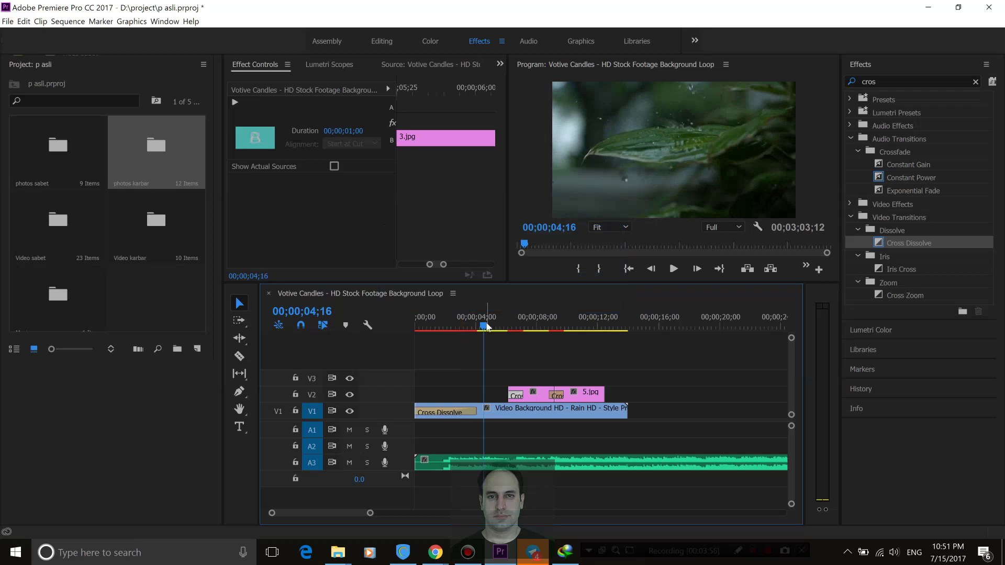
click(574, 392)
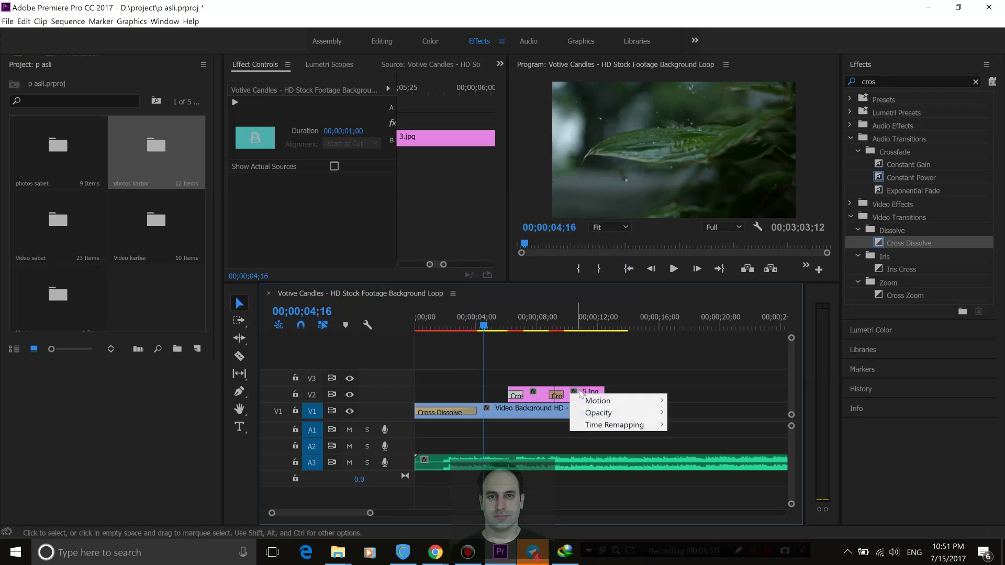
click(588, 394)
right_click(588, 394)
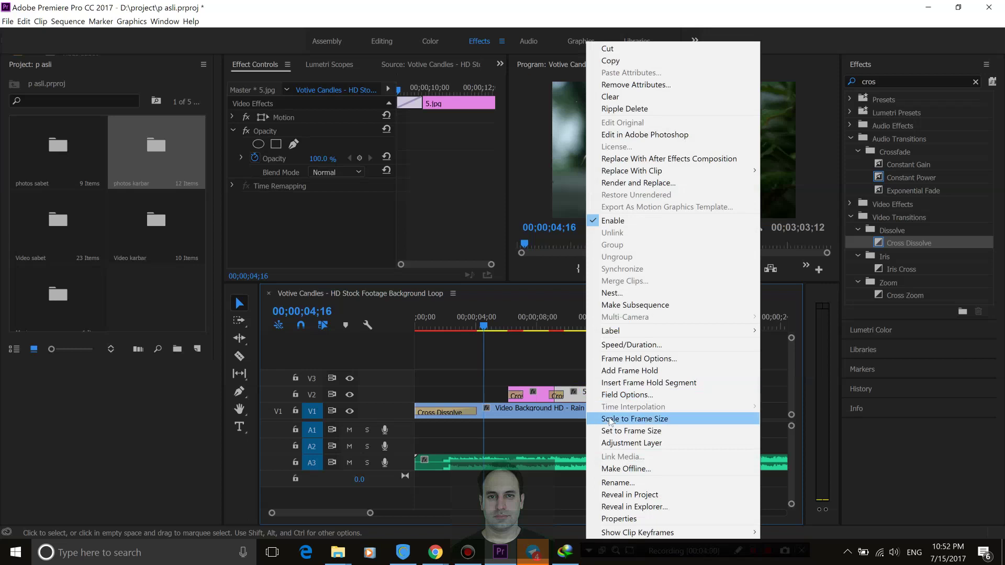
click(603, 419)
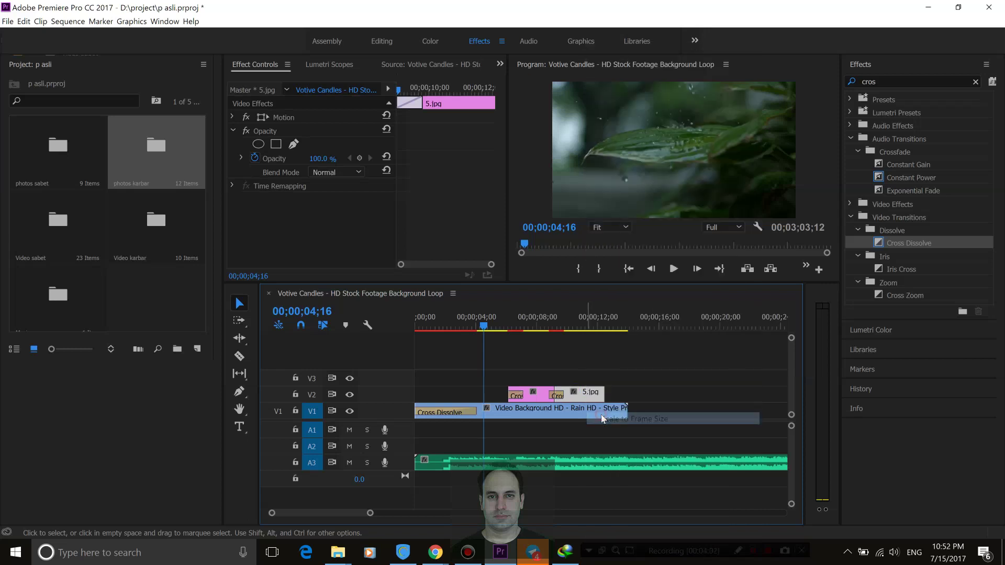
Scrub the playhead over 5.jpg to check the scaling, then select the rain background on V1.
click(580, 326)
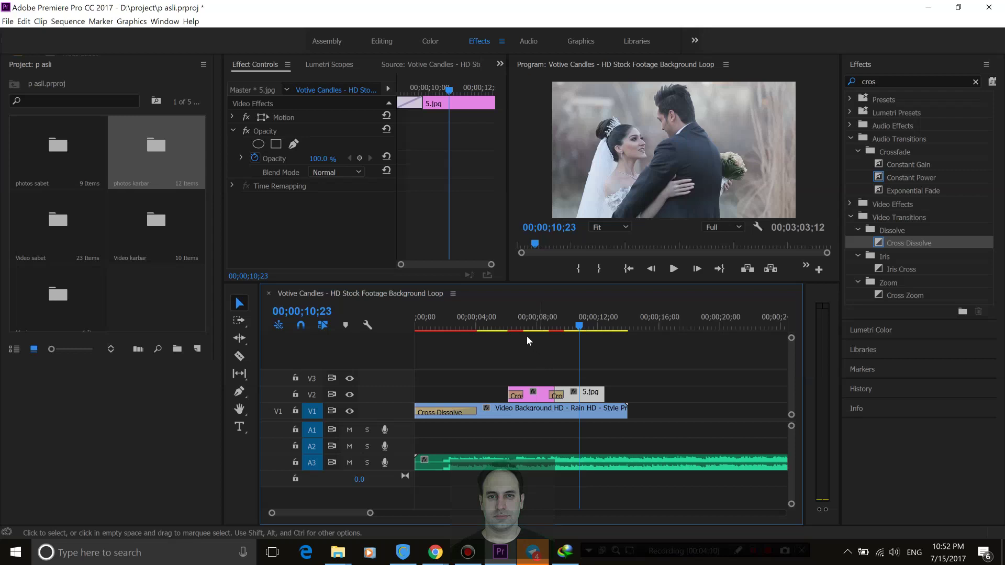
click(504, 327)
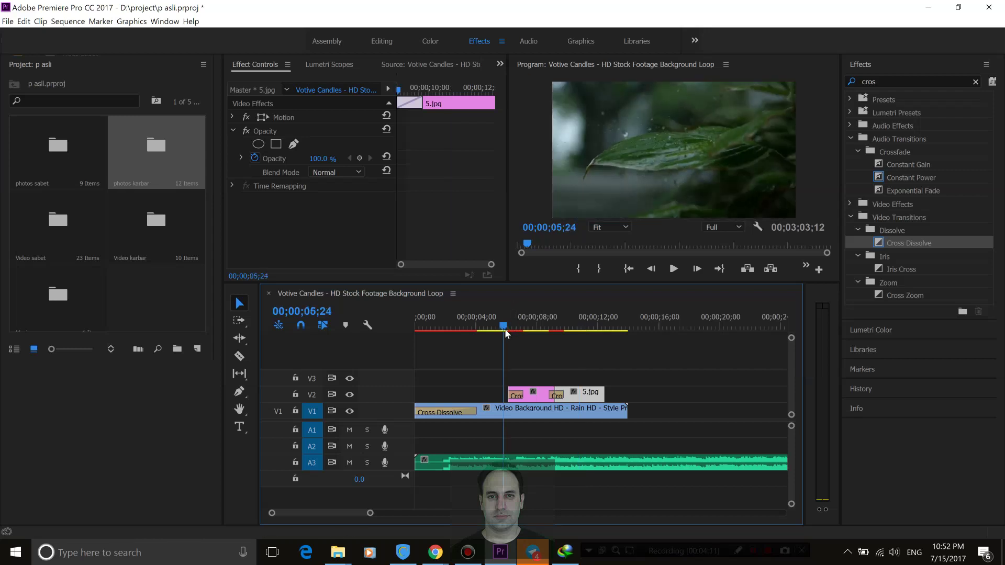
click(494, 417)
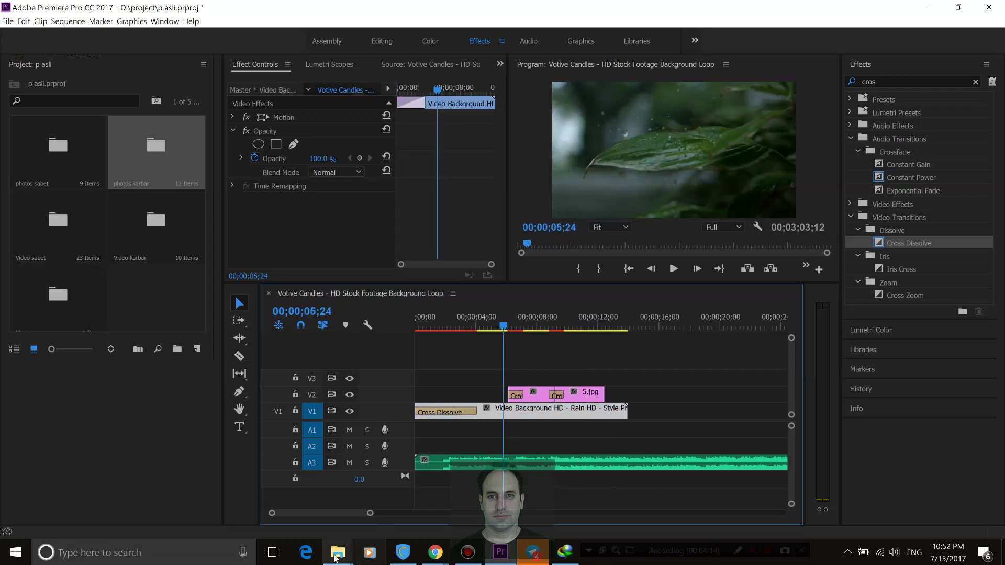
mouse_move(335, 557)
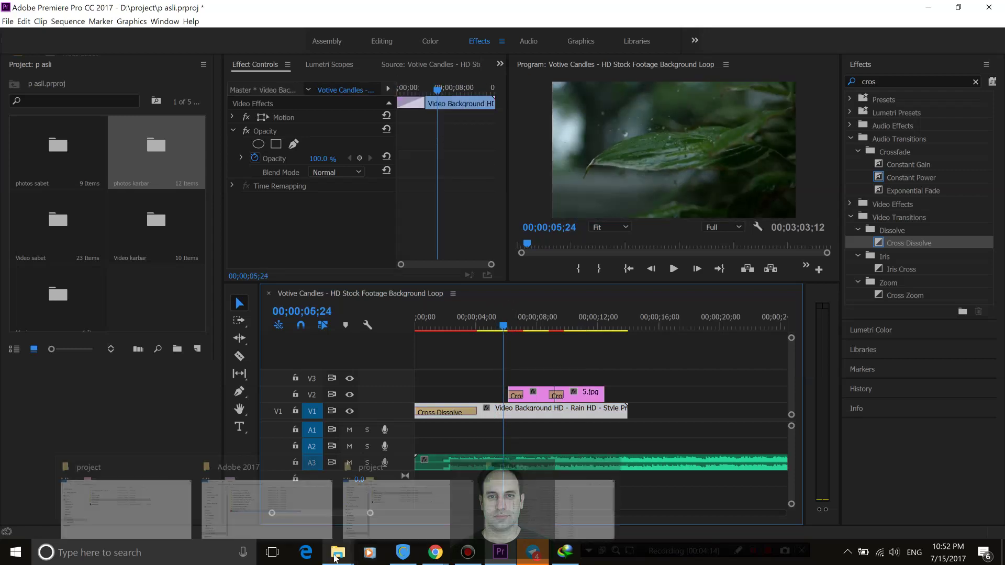
click(167, 518)
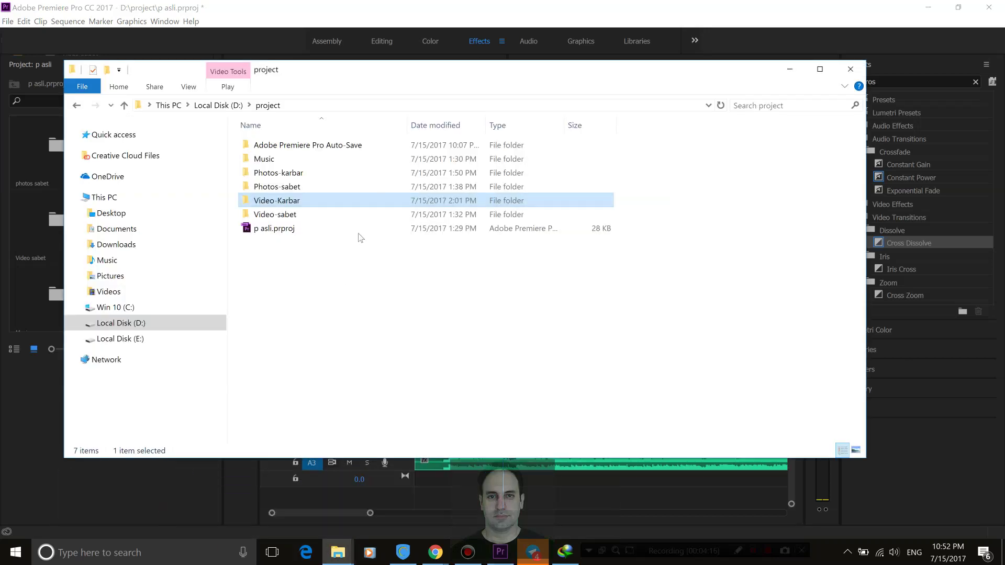
click(289, 158)
click(291, 176)
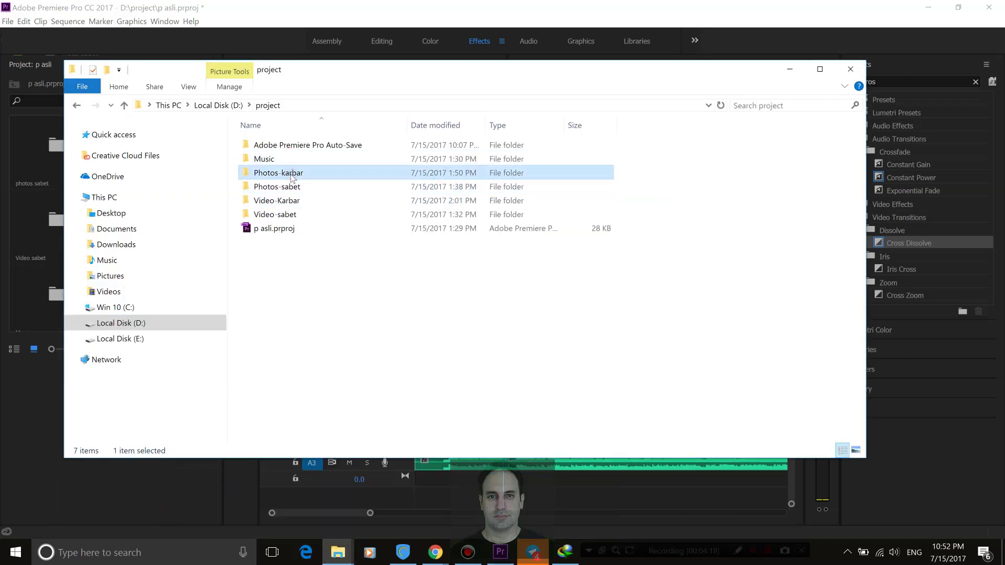
click(294, 188)
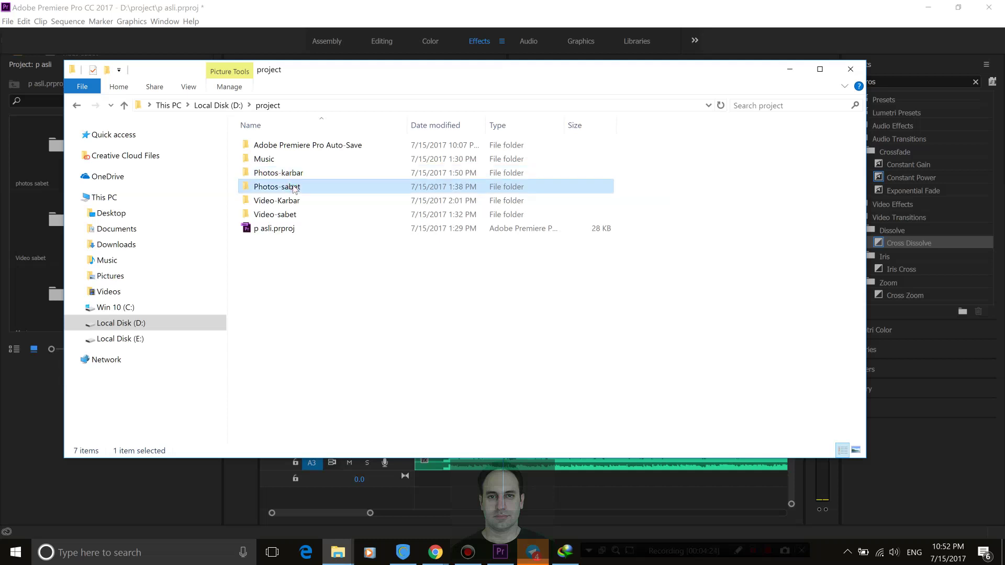
click(295, 202)
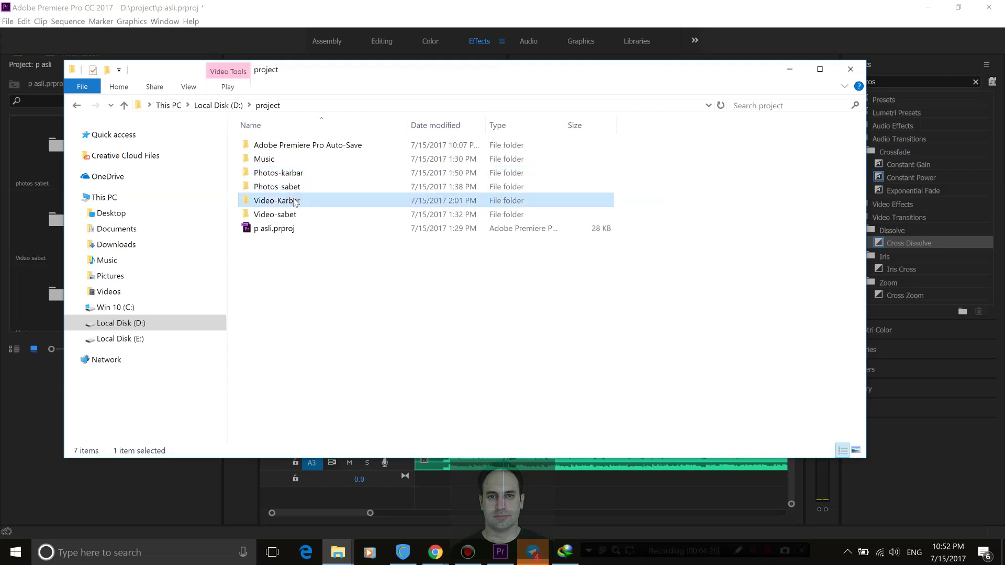
mouse_move(295, 219)
click(290, 229)
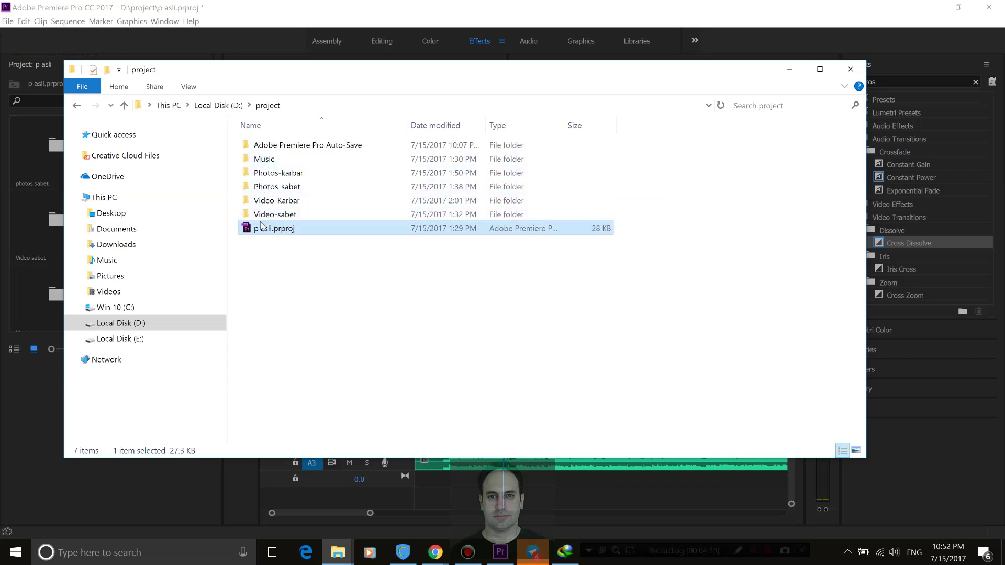
drag(193, 75, 271, 403)
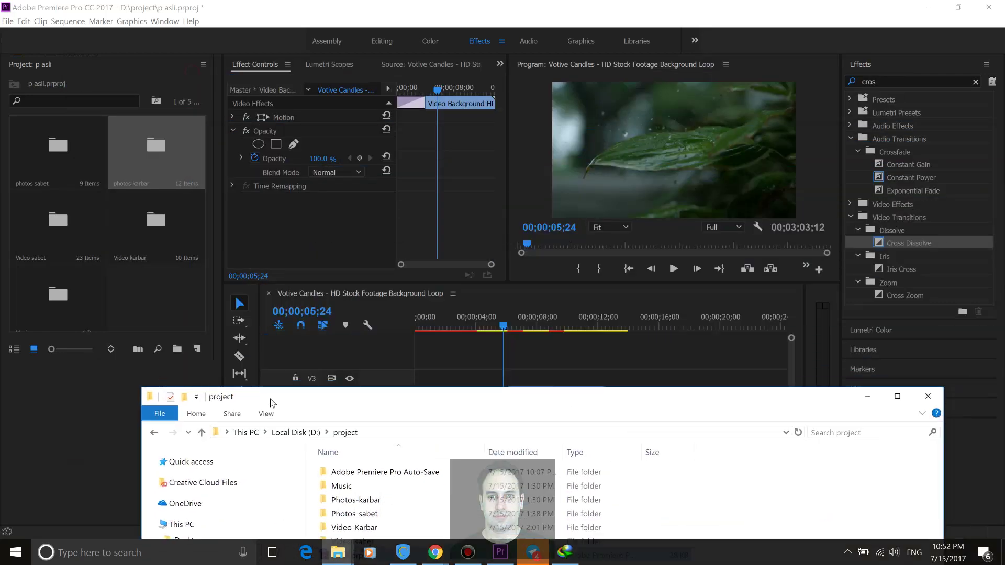
drag(555, 401, 540, 123)
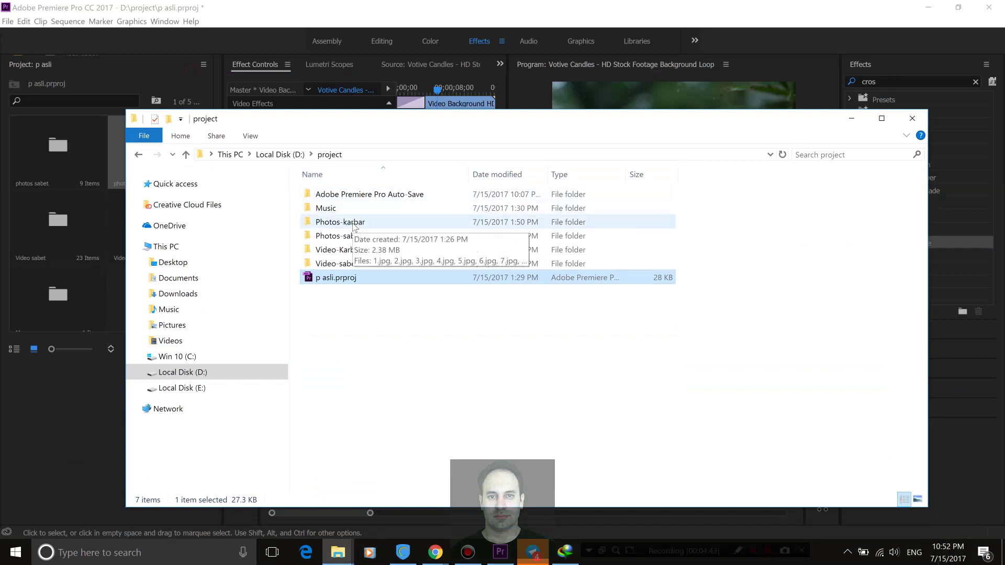
click(355, 226)
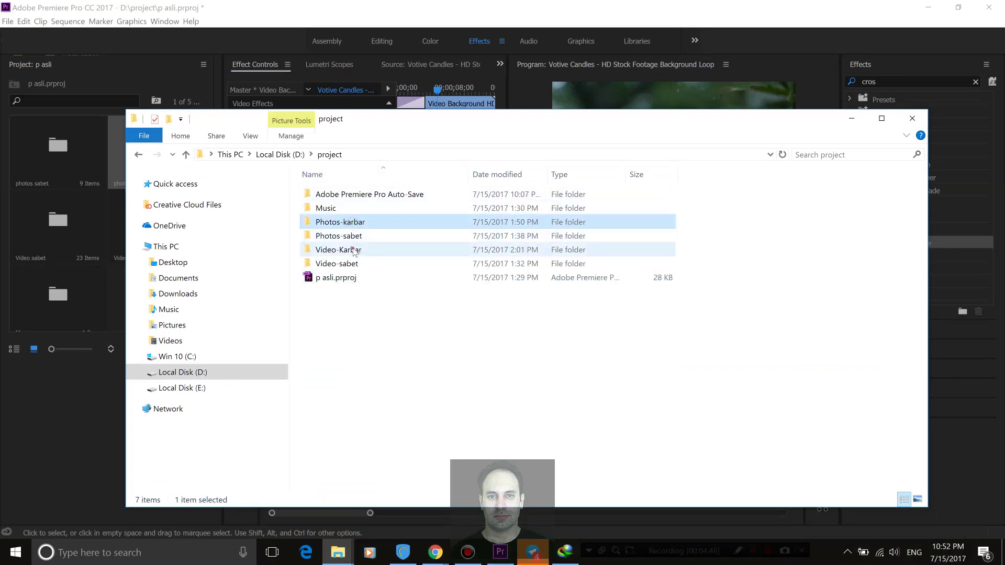
click(354, 250)
click(360, 225)
double_click(360, 227)
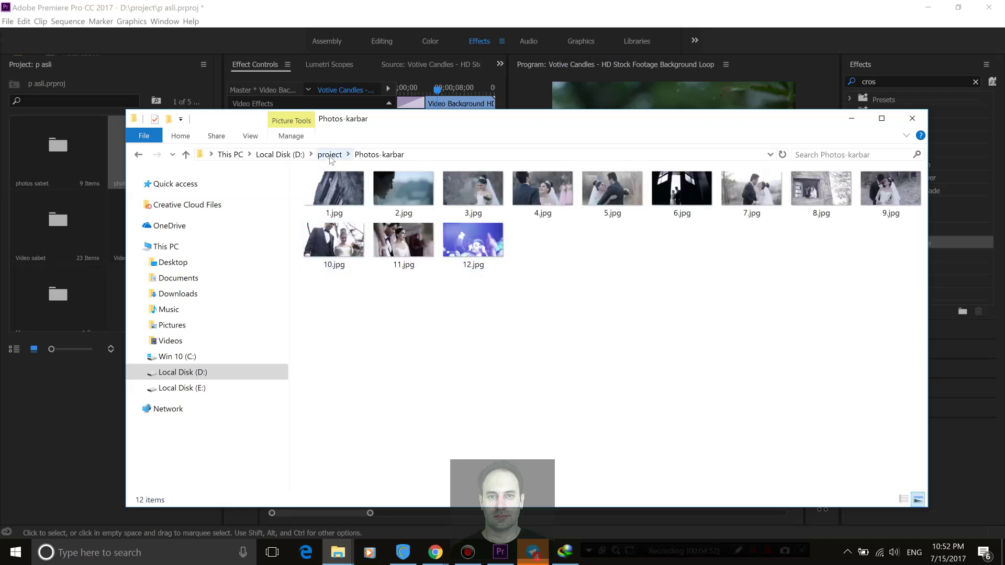
click(330, 155)
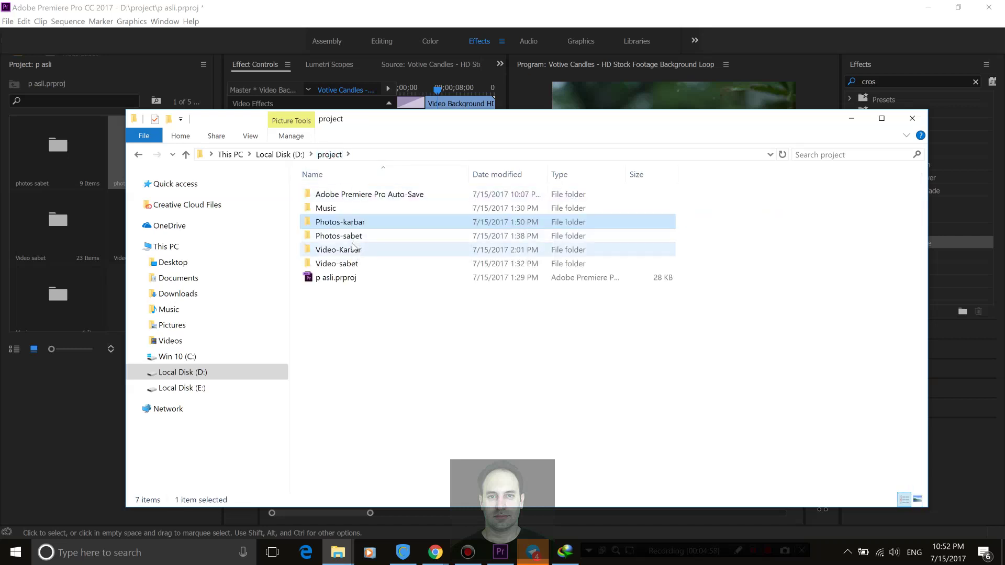
mouse_move(359, 251)
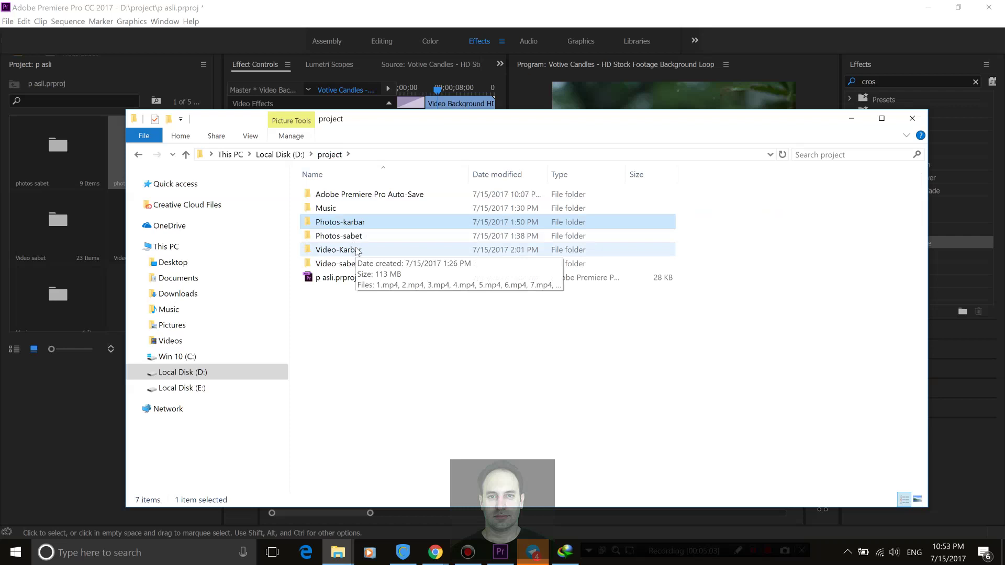
double_click(358, 250)
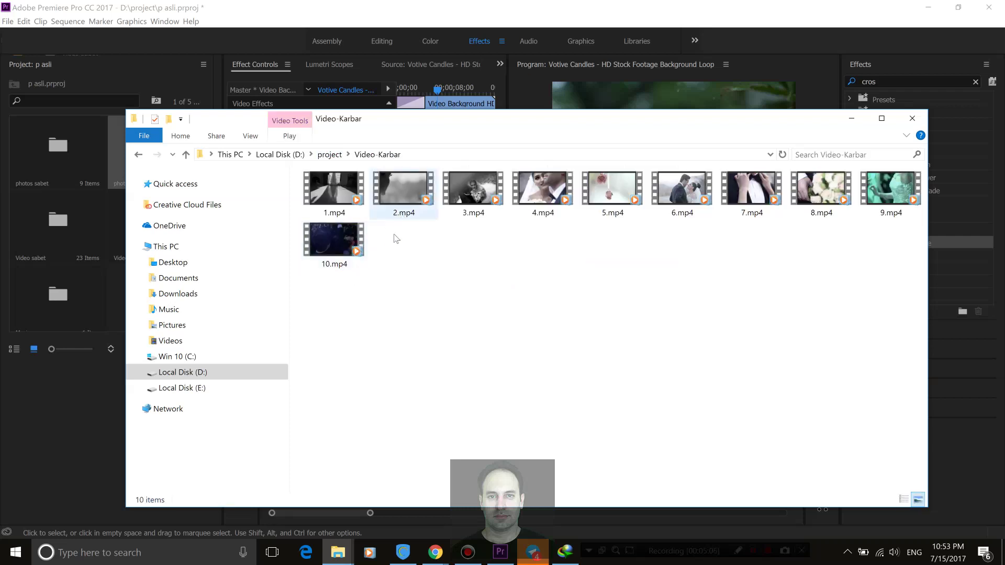
click(330, 155)
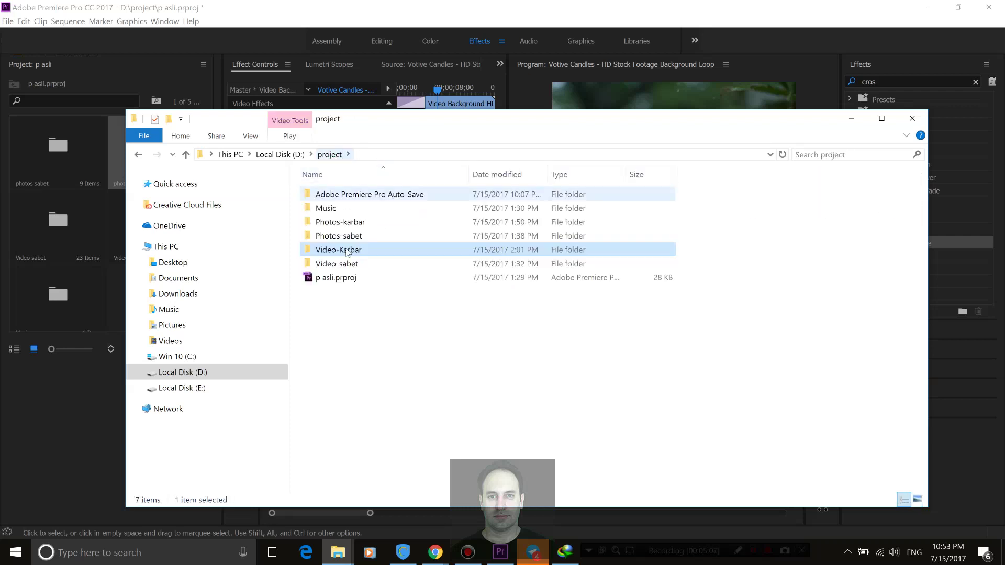
click(462, 4)
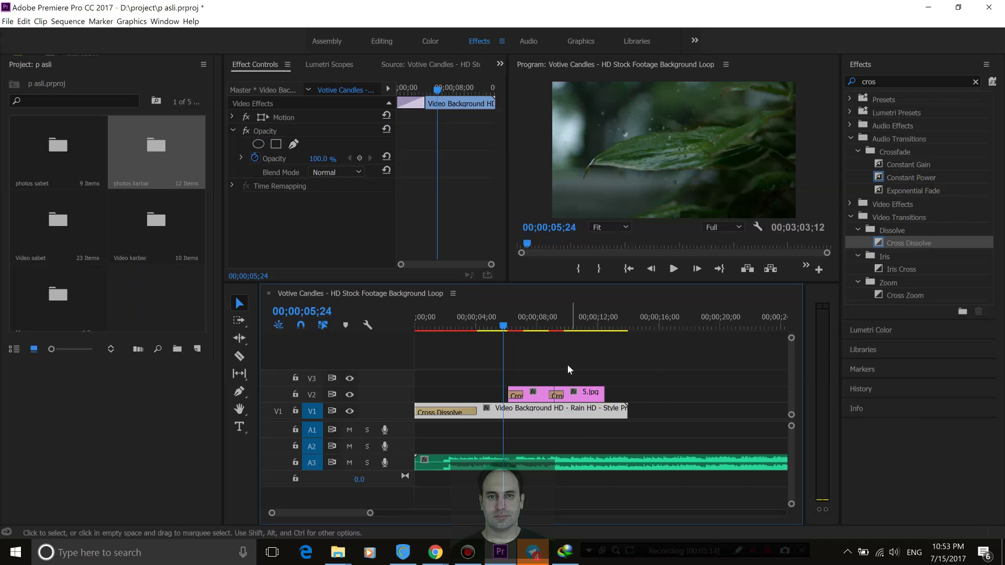
Open the Video karbar bin in an enlarged window and place 6.mp4 on V2 right after 5.jpg.
double_click(146, 229)
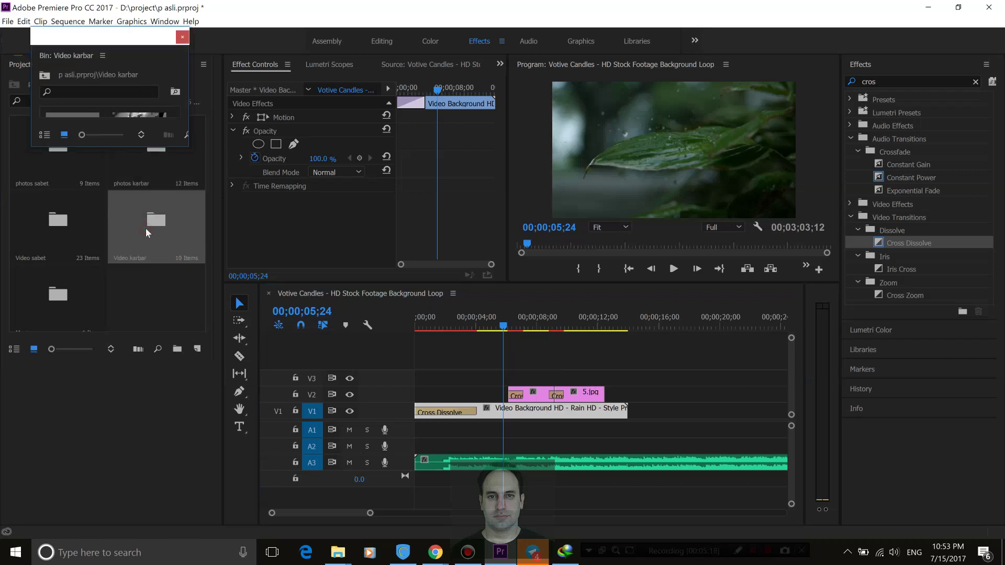
drag(153, 150, 152, 441)
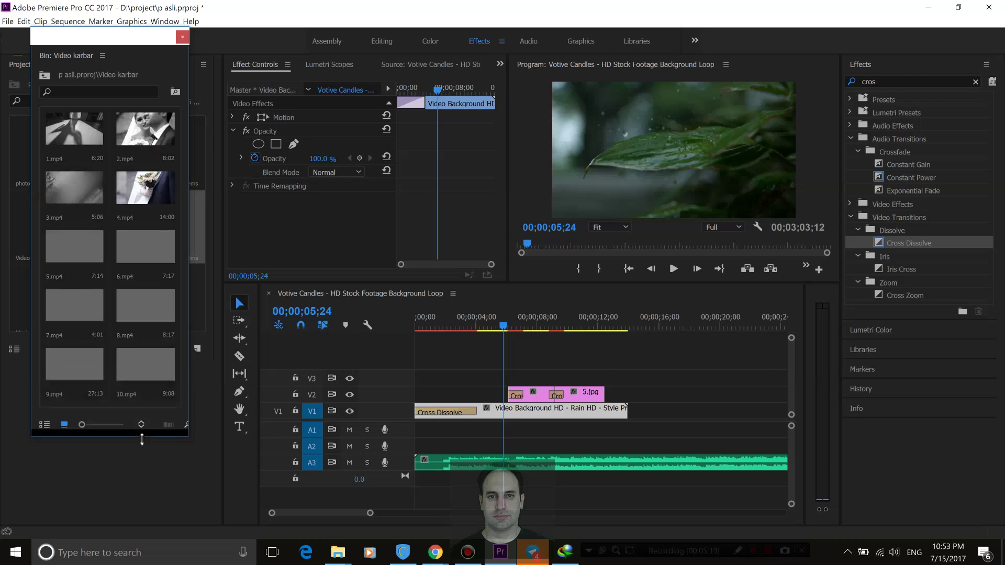
drag(142, 256, 635, 386)
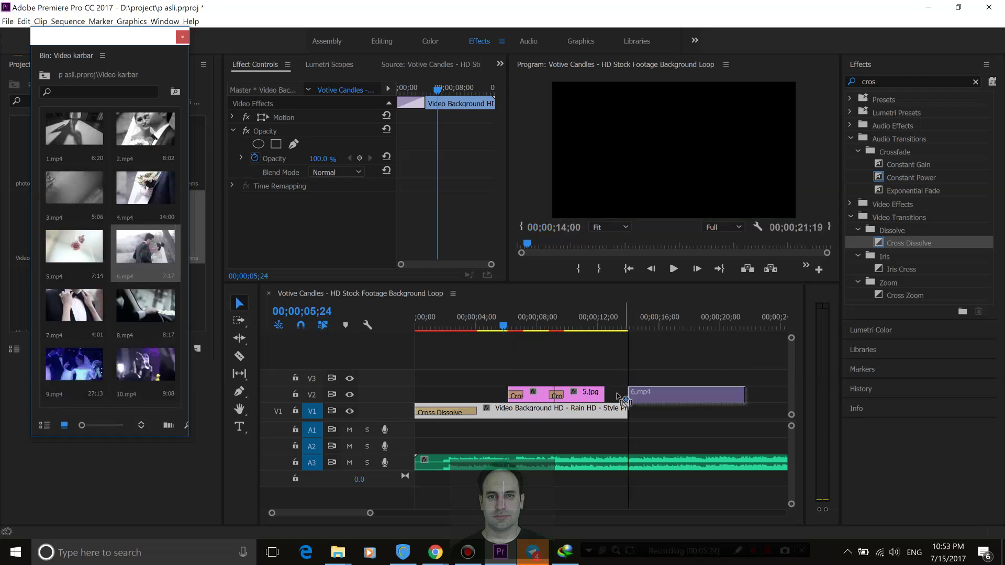
drag(635, 386, 611, 396)
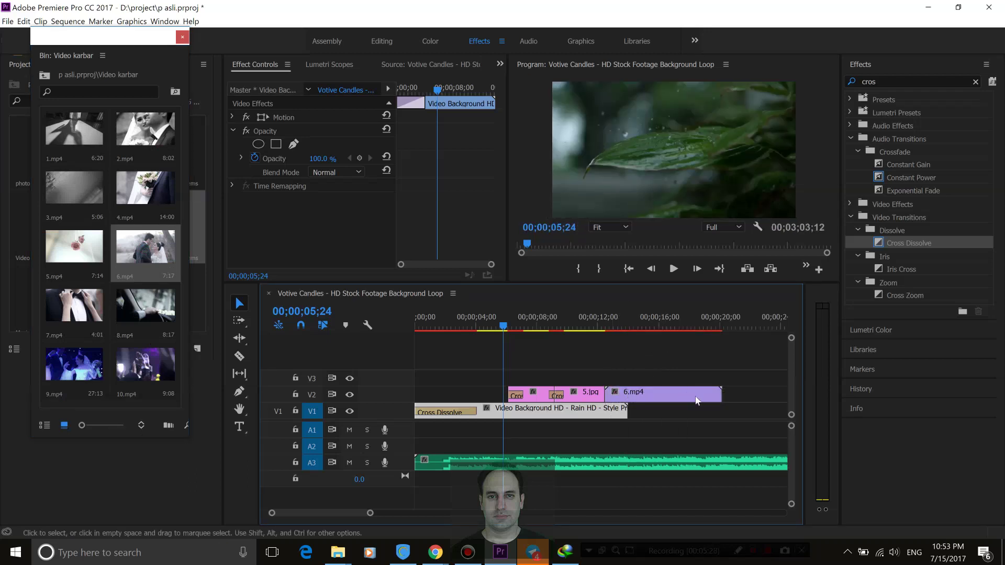
Add a Cross Dissolve at the edit point between 5.jpg and 6.mp4.
click(661, 401)
drag(671, 327, 638, 329)
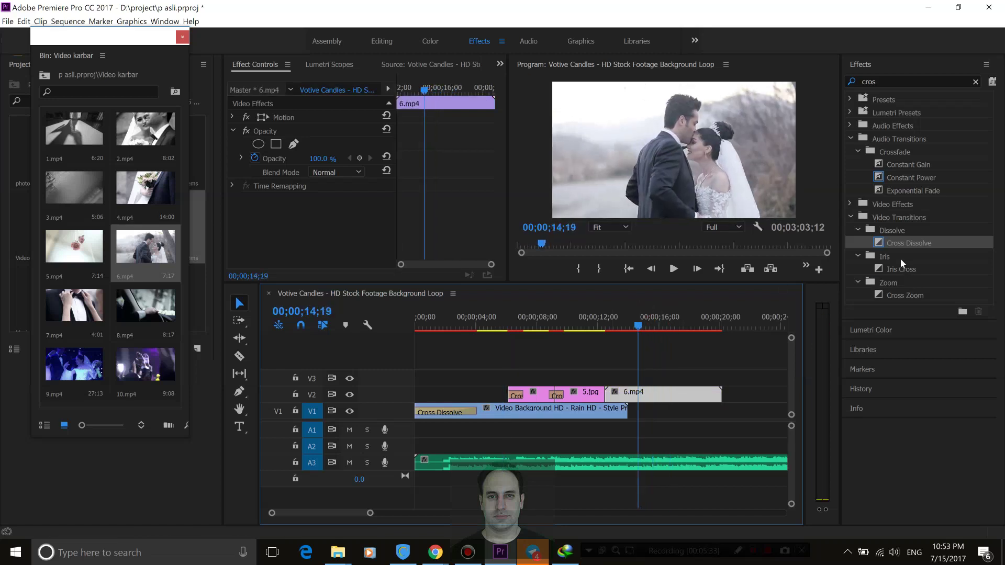
drag(906, 250, 607, 396)
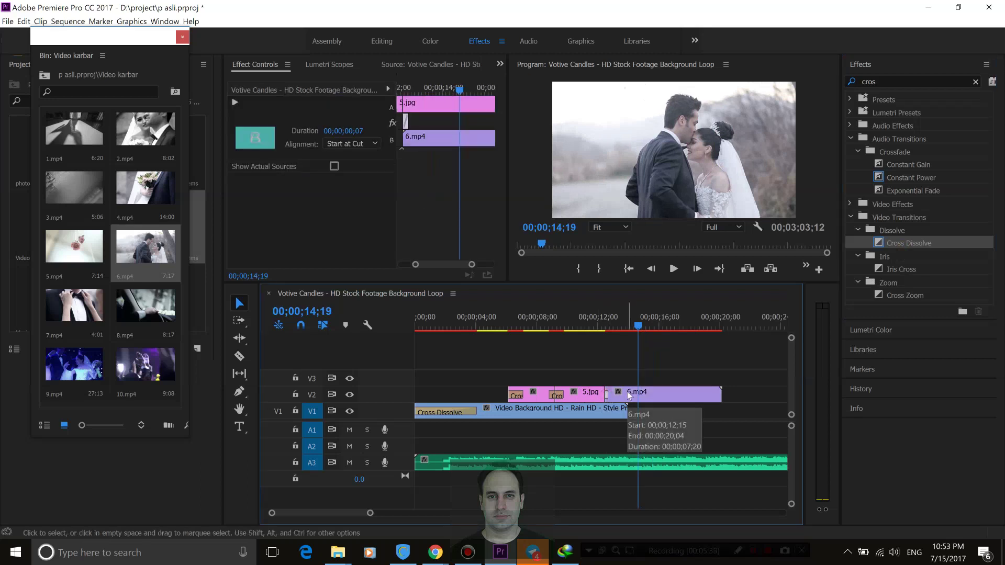
right_click(627, 391)
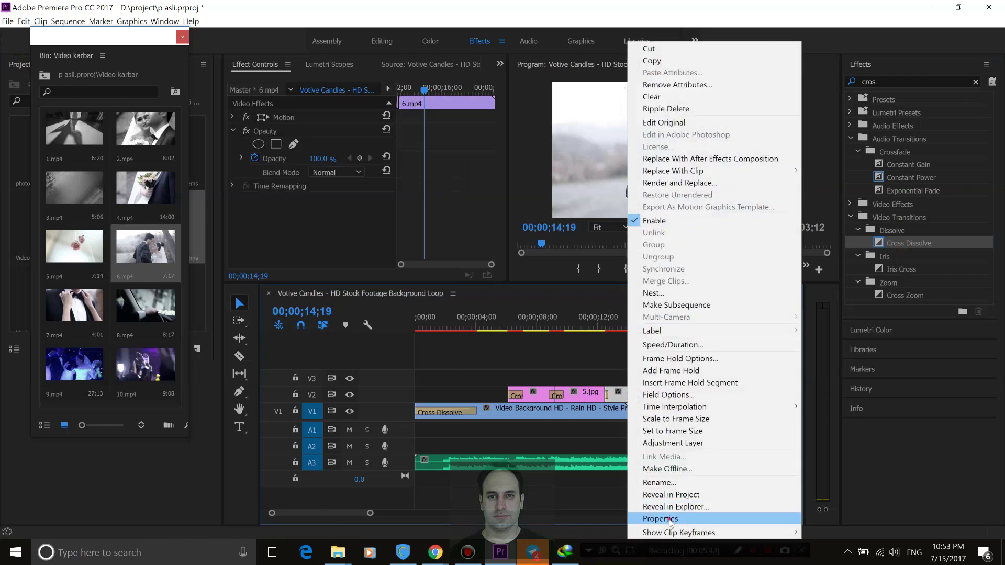
click(668, 519)
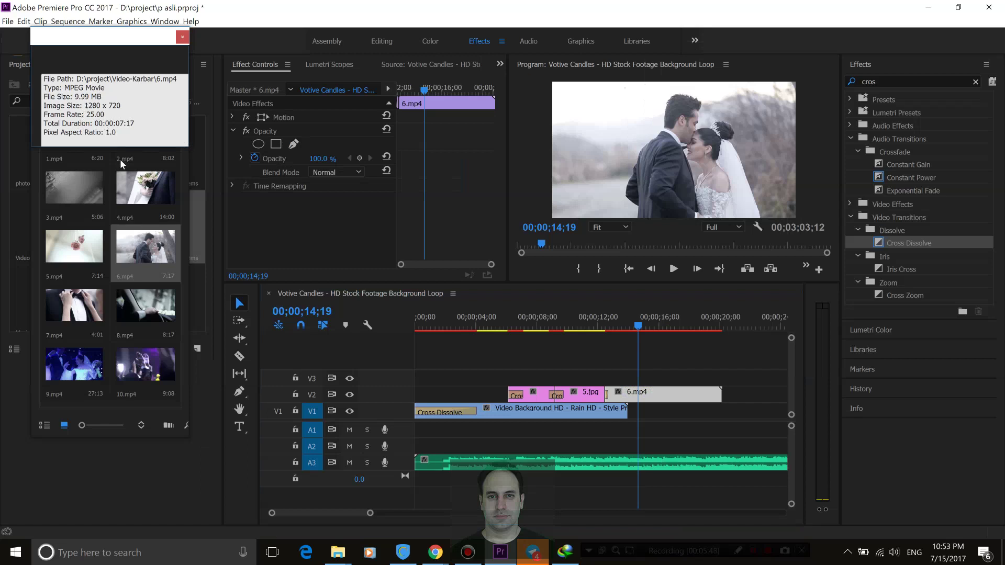
click(121, 124)
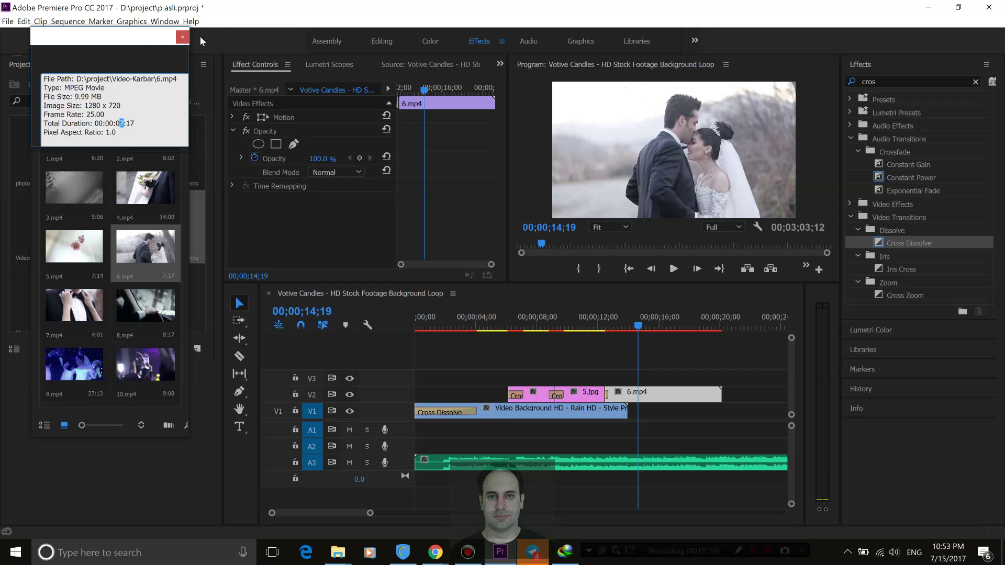
click(183, 38)
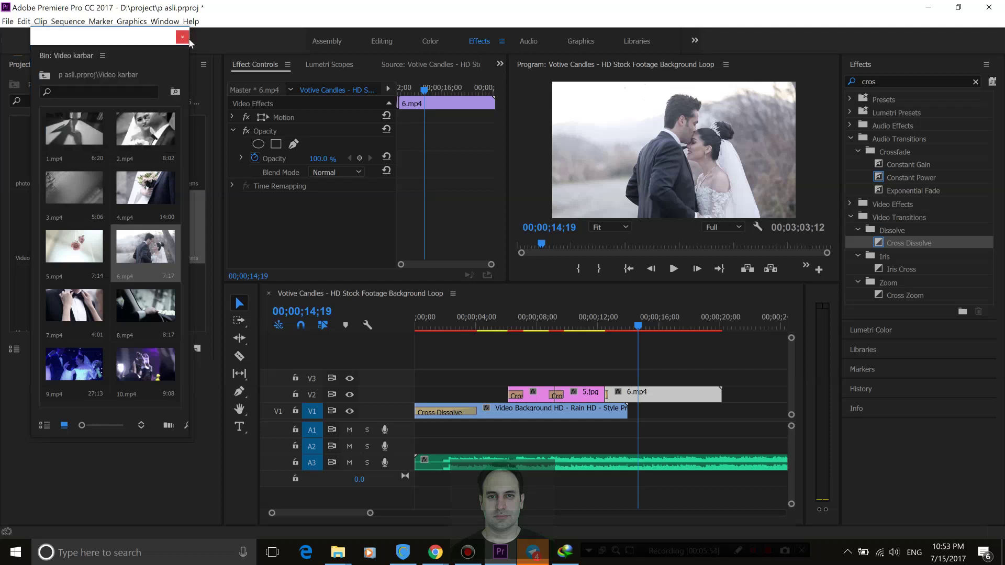
Close the floating Video karbar bin and deselect 6.mp4.
click(183, 38)
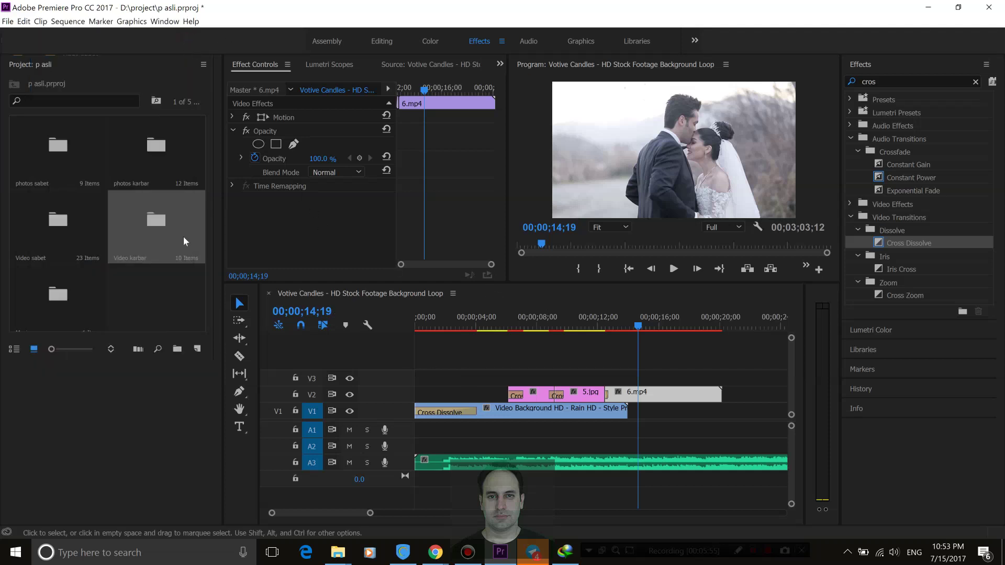
click(68, 21)
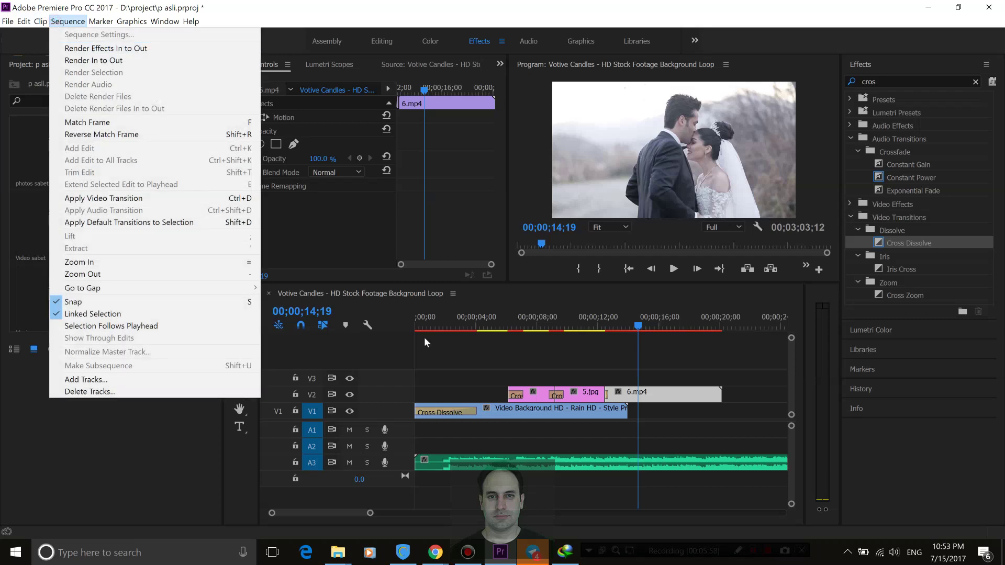
click(522, 348)
Set the sequence timebase to 25.00 frames/second in Sequence Settings.
click(67, 21)
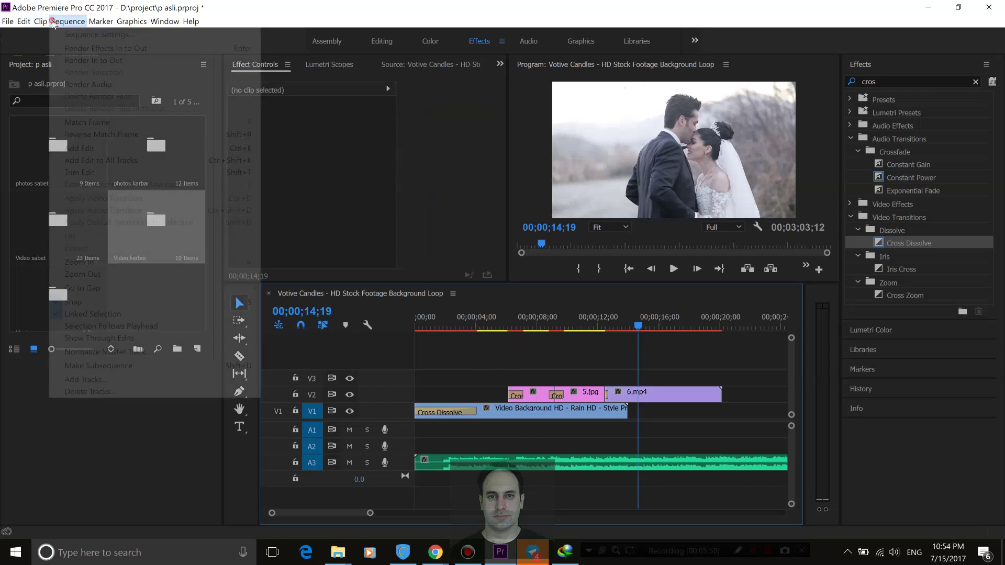
click(65, 36)
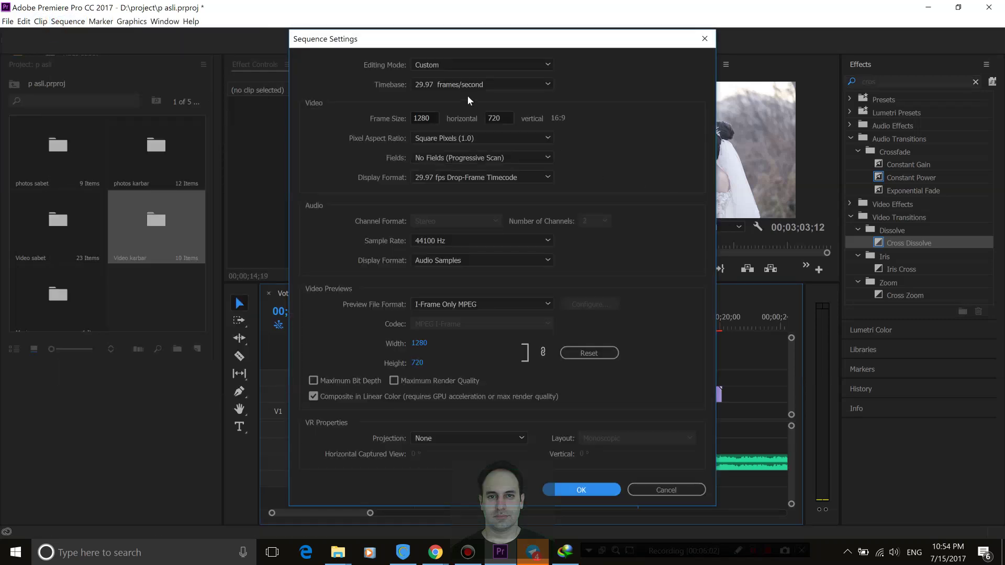
click(457, 85)
click(461, 170)
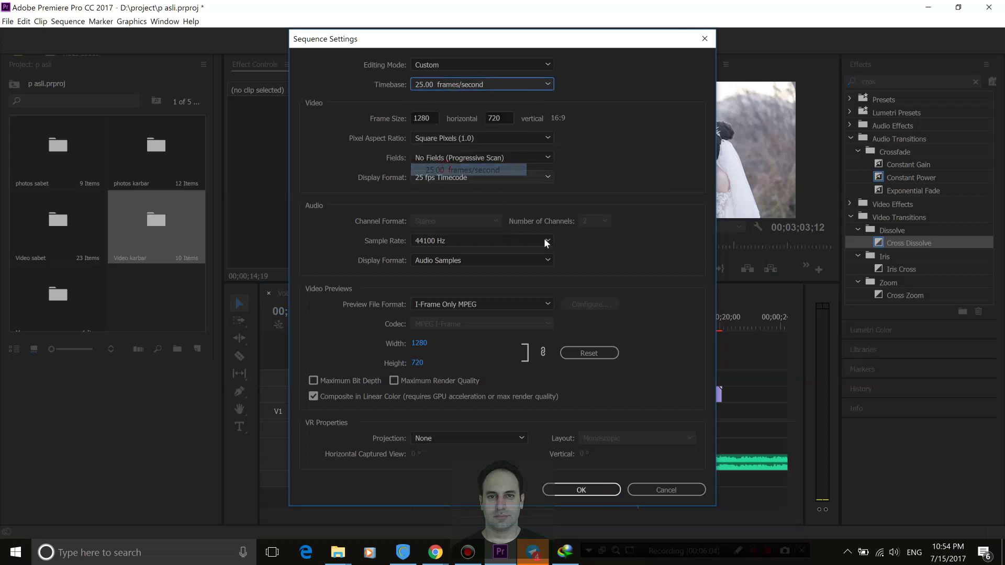
click(597, 488)
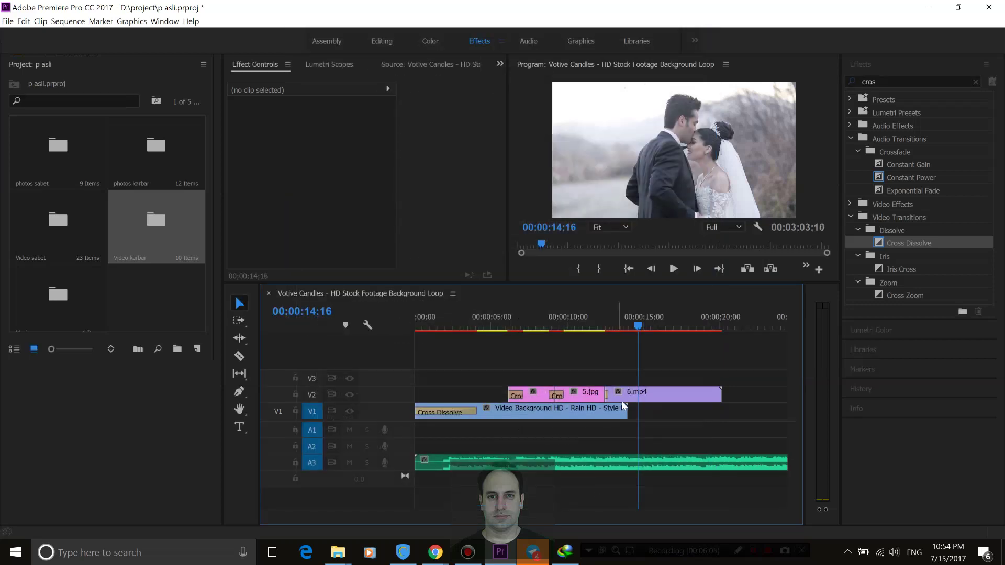
Change the 3.jpg–5.jpg transition's alignment, then acknowledge the crash dialogs so the project saves.
click(607, 394)
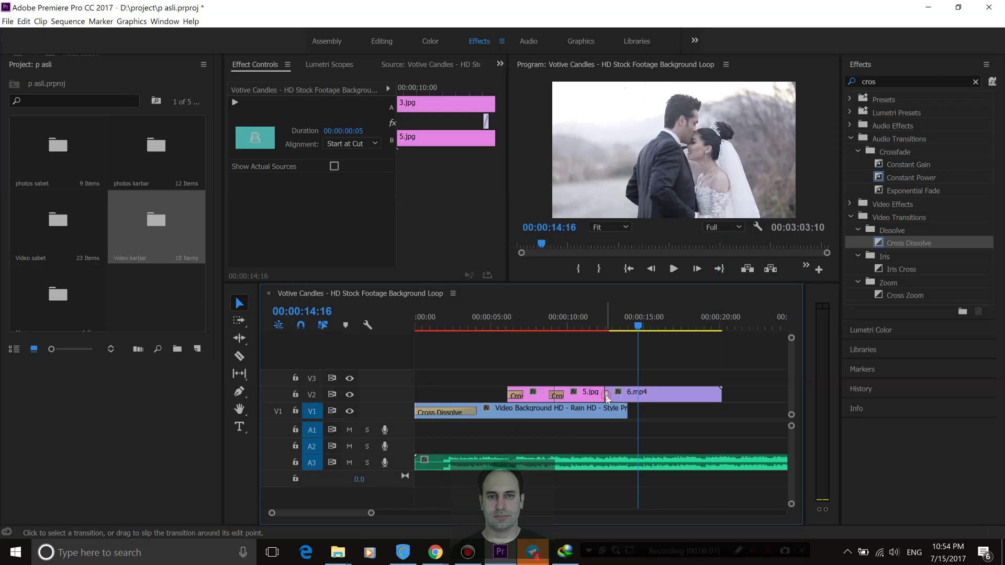
click(342, 143)
click(333, 156)
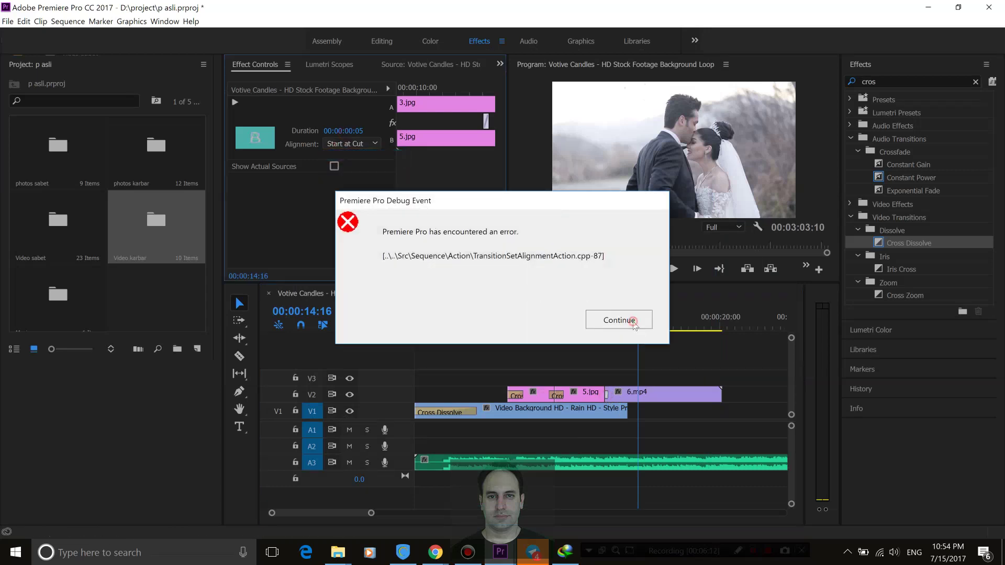
click(638, 318)
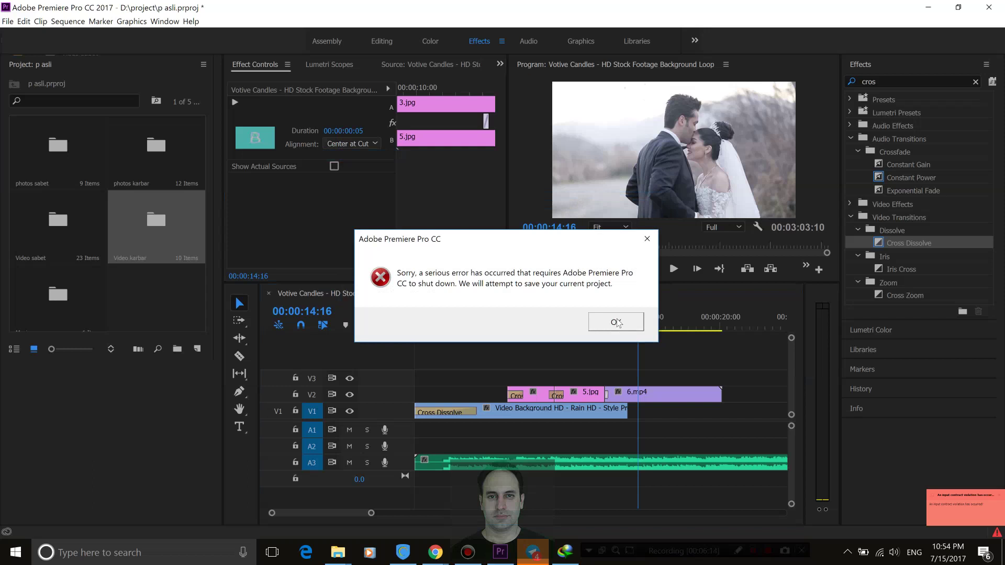
click(617, 322)
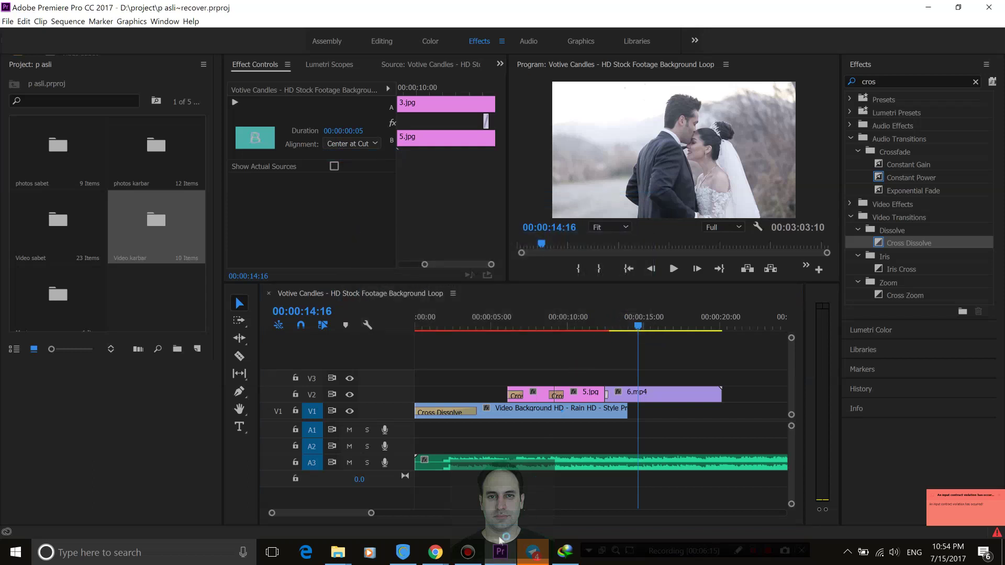
Drop a Cross Dissolve on the 3.jpg/5.jpg cut, aligned Center at Cut.
click(474, 550)
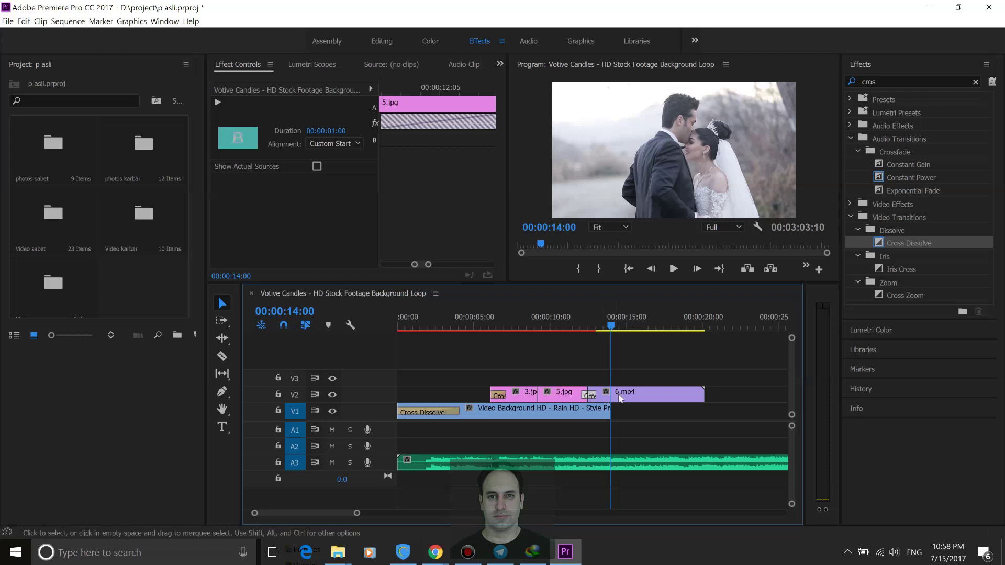
mouse_move(909, 243)
mouse_down()
mouse_move(541, 409)
mouse_move(539, 394)
mouse_up()
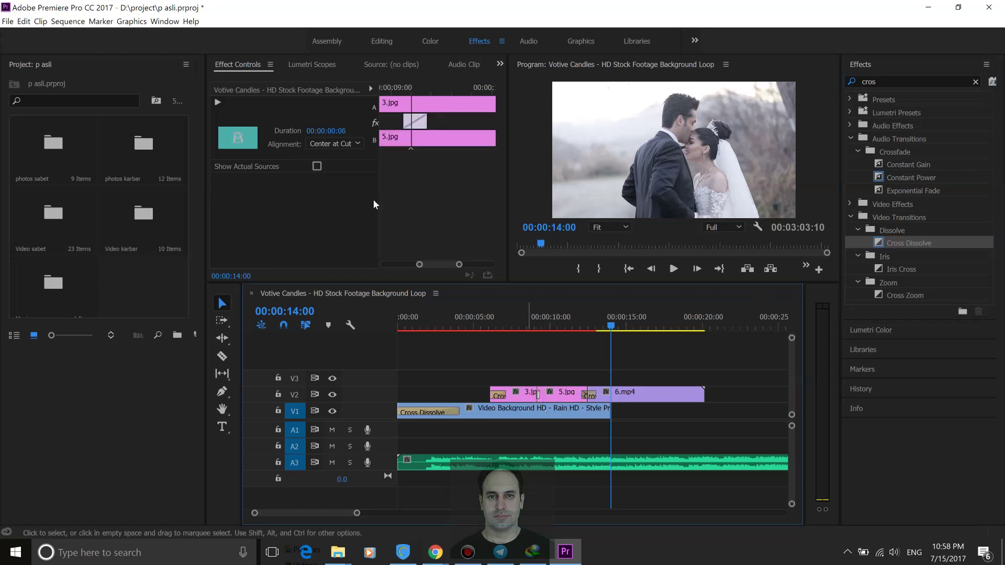
click(336, 146)
click(331, 157)
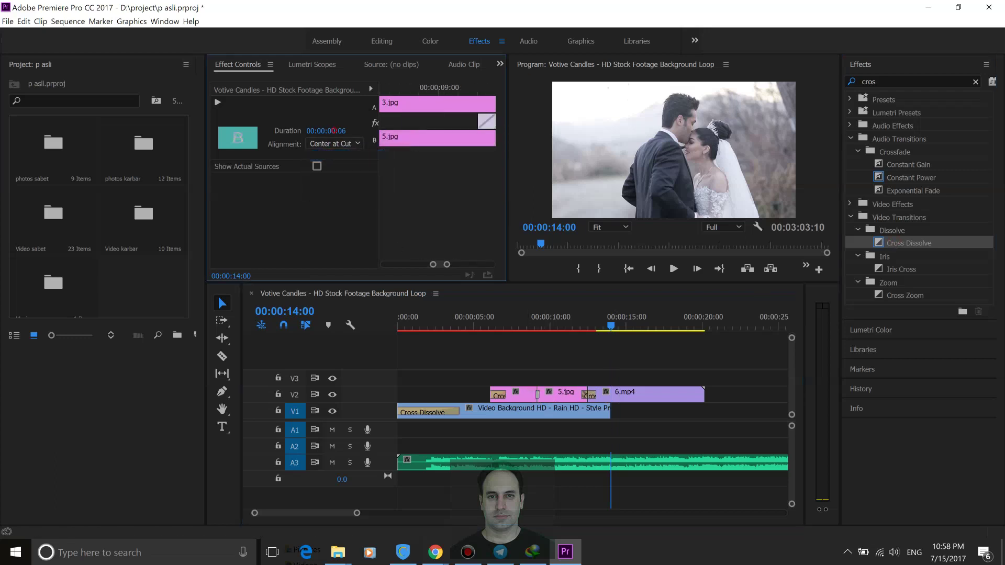
Set the transition duration to 100 (one second) and park the playhead at 00:00:05:20.
click(327, 131)
text(100)
key(Return)
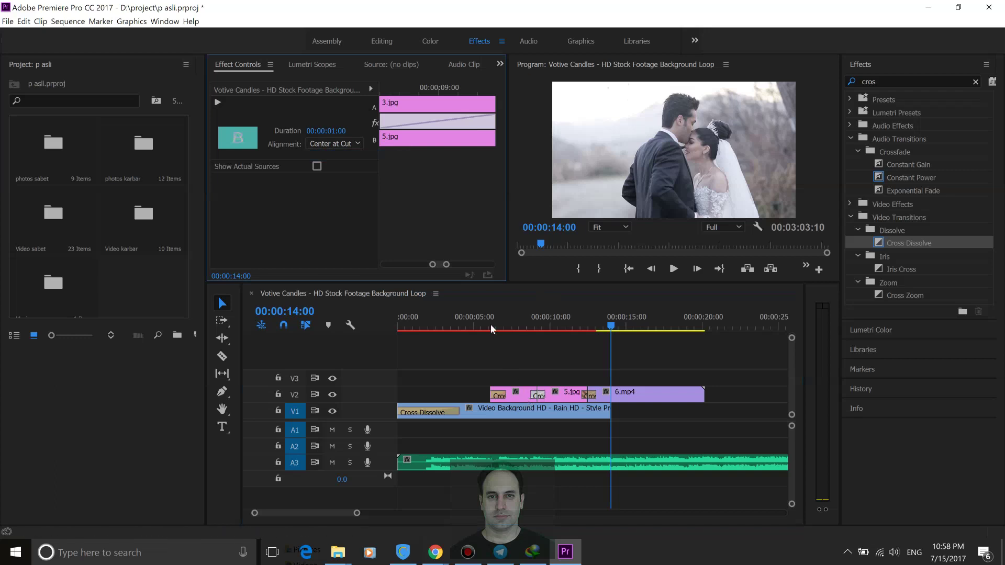
click(490, 328)
drag(490, 328, 486, 328)
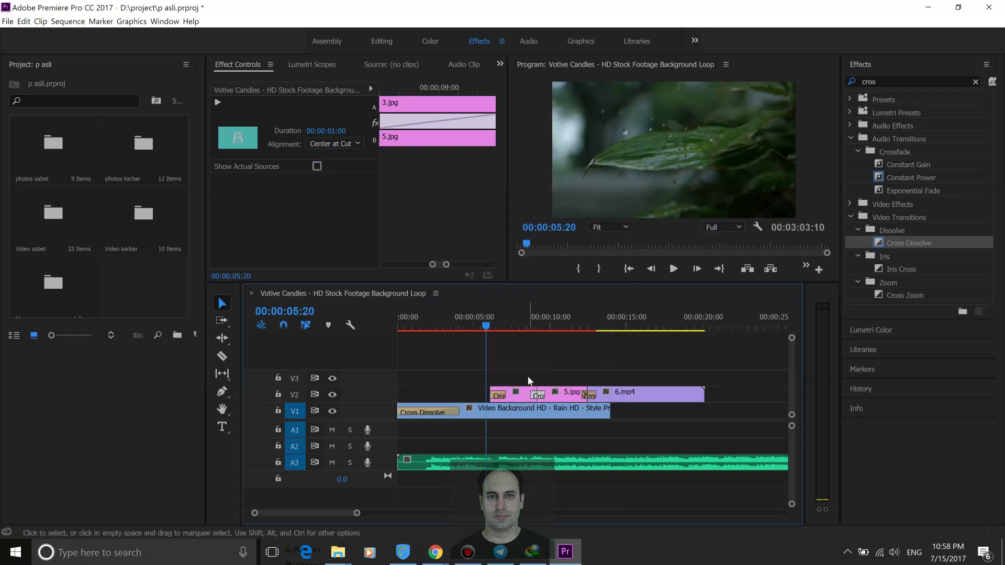
Play the sequence from 00:00:05:20, stop it, and save p asli.prproj.
key(space)
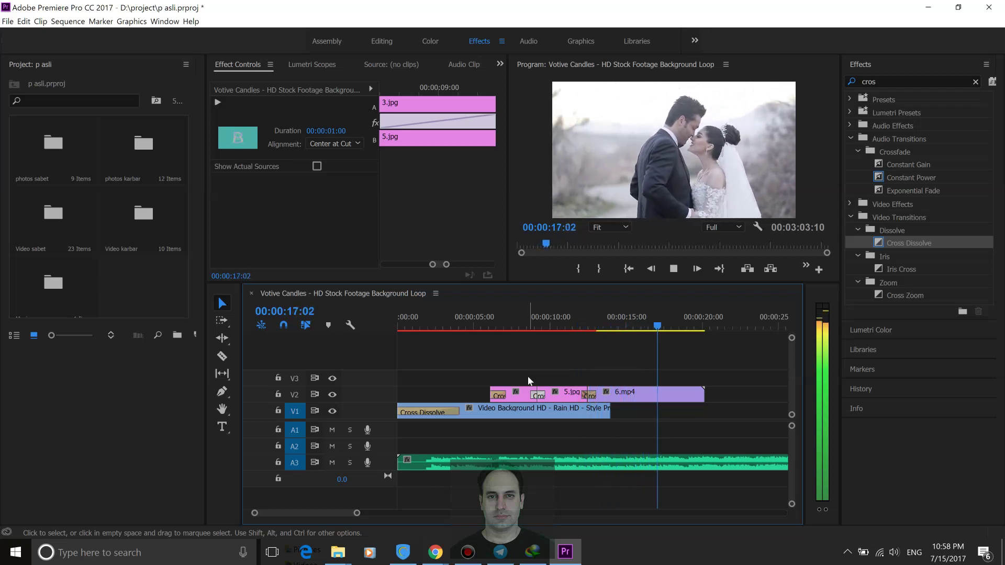
key(space)
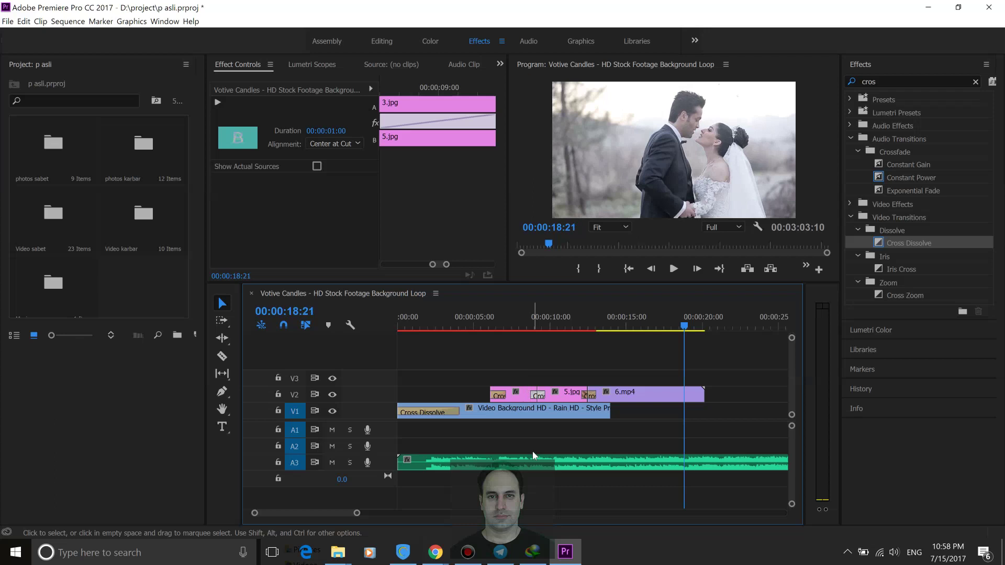
key(ctrl+s)
Maximize the D:\project window and delete the Adobe Premiere Pro Auto-Save folder.
mouse_move(337, 552)
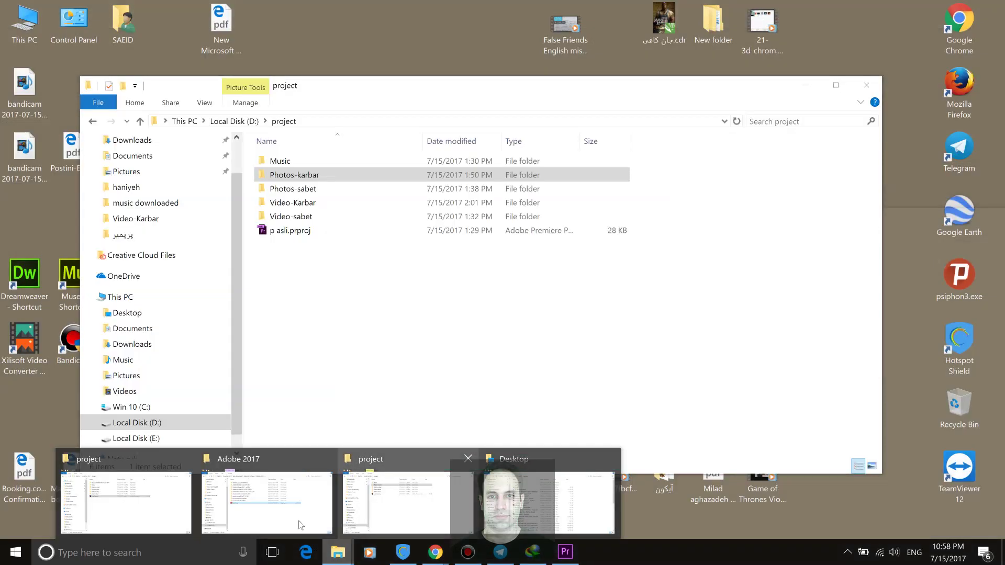
click(403, 503)
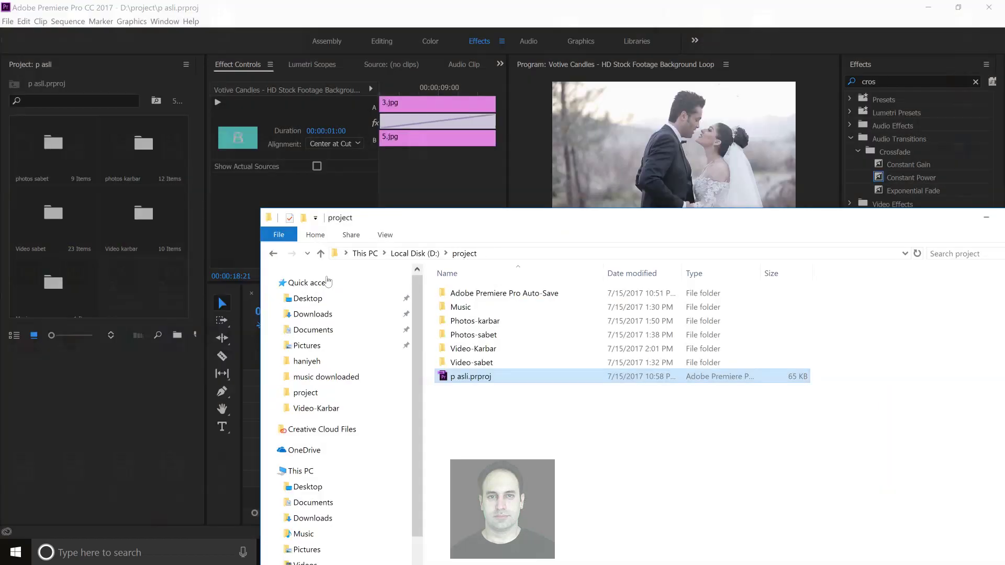
double_click(475, 217)
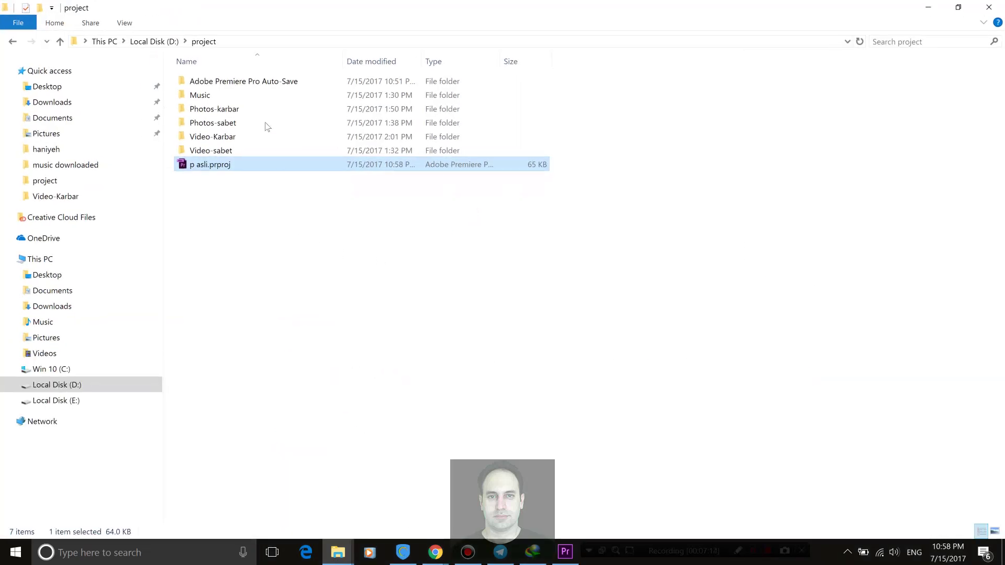
click(265, 82)
key(Delete)
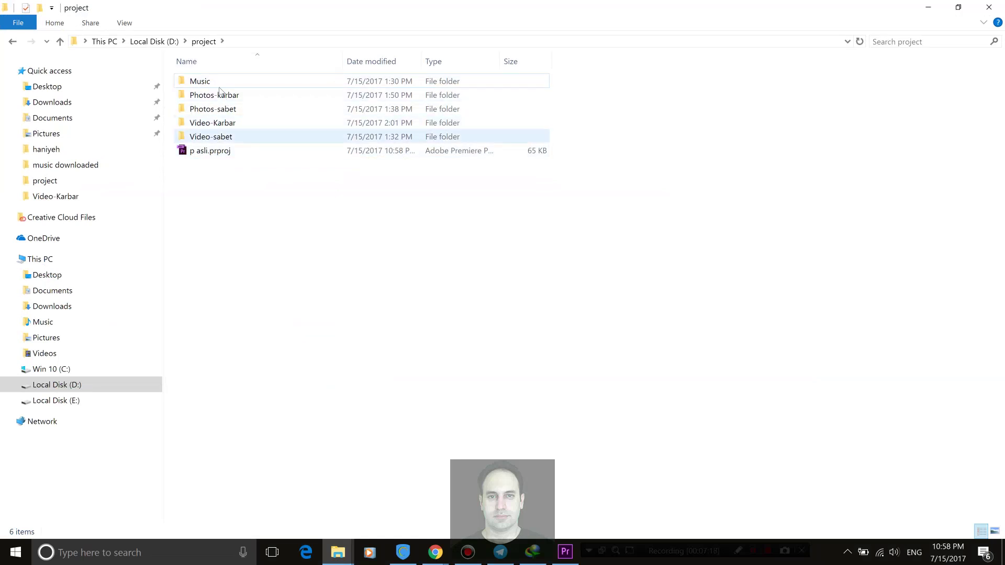
Bring up the folder's empty-space context menu, then return to Premiere Pro.
right_click(387, 273)
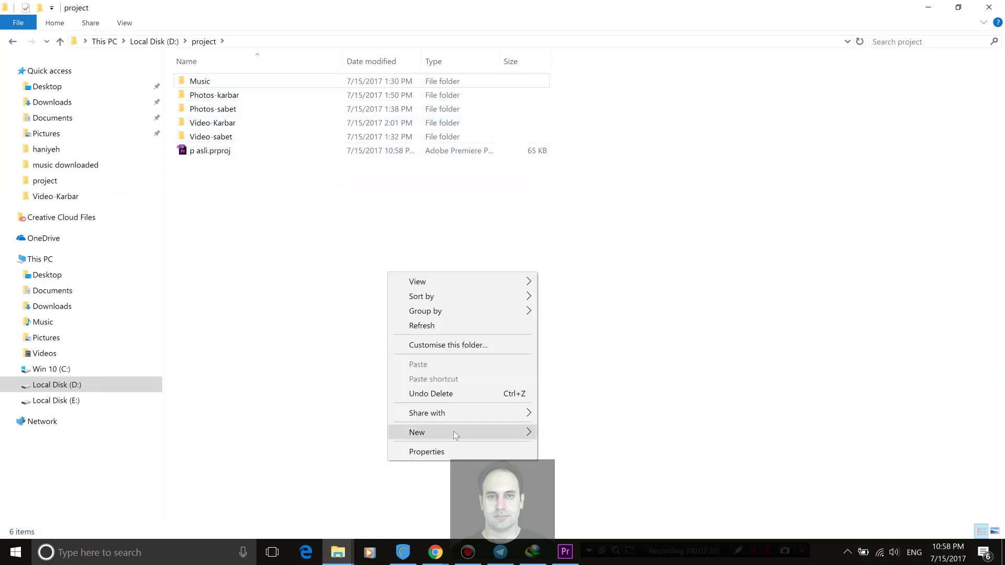
mouse_move(472, 431)
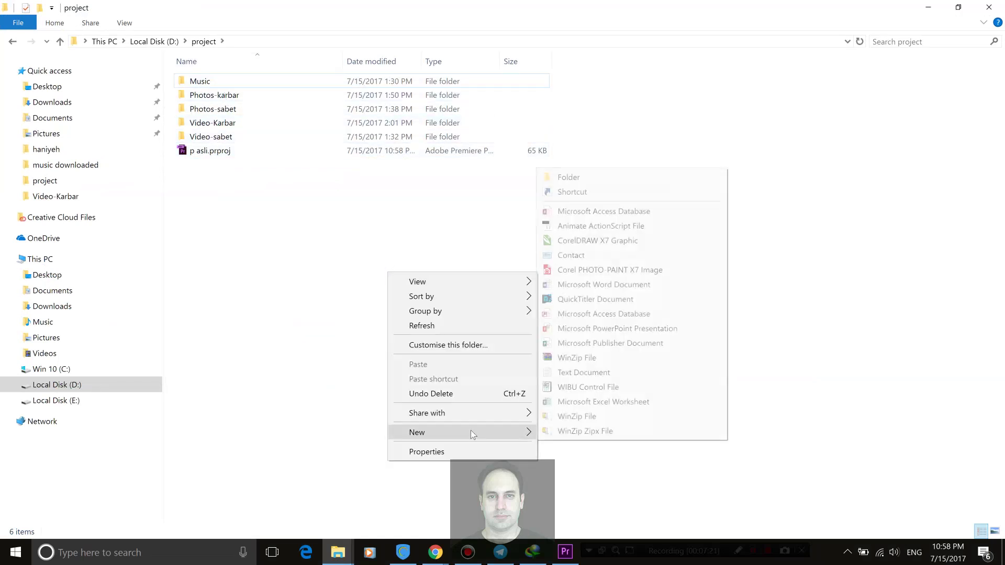
click(566, 552)
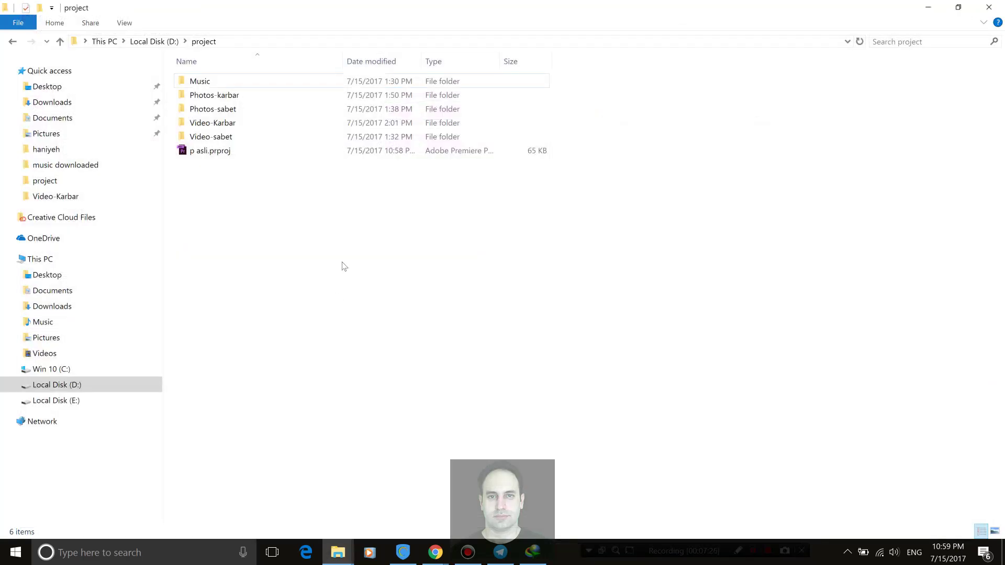
Create a new folder in D:\project named 'projeye aroosi - kheyli bahal'.
right_click(315, 273)
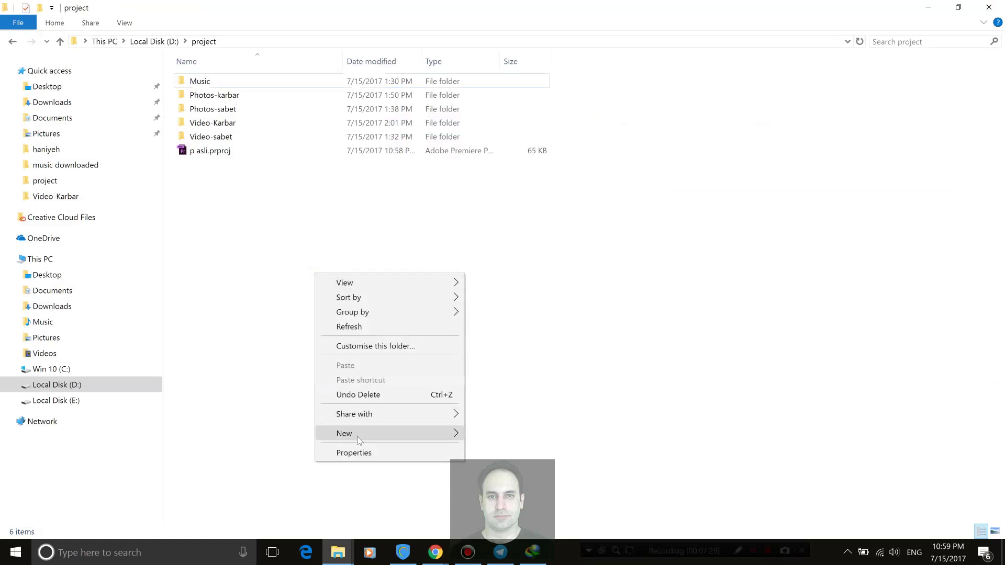
mouse_move(357, 435)
click(516, 177)
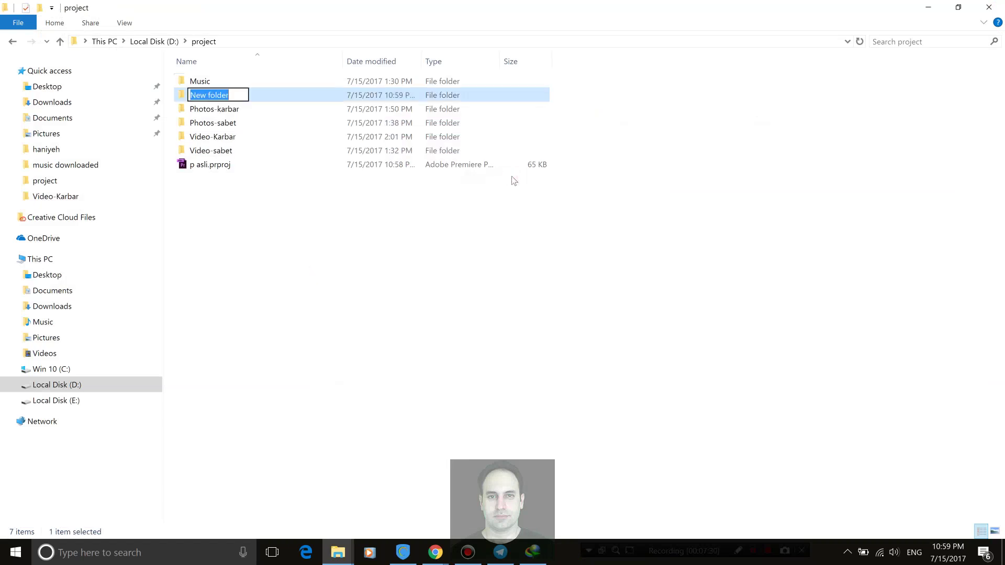
text(proj)
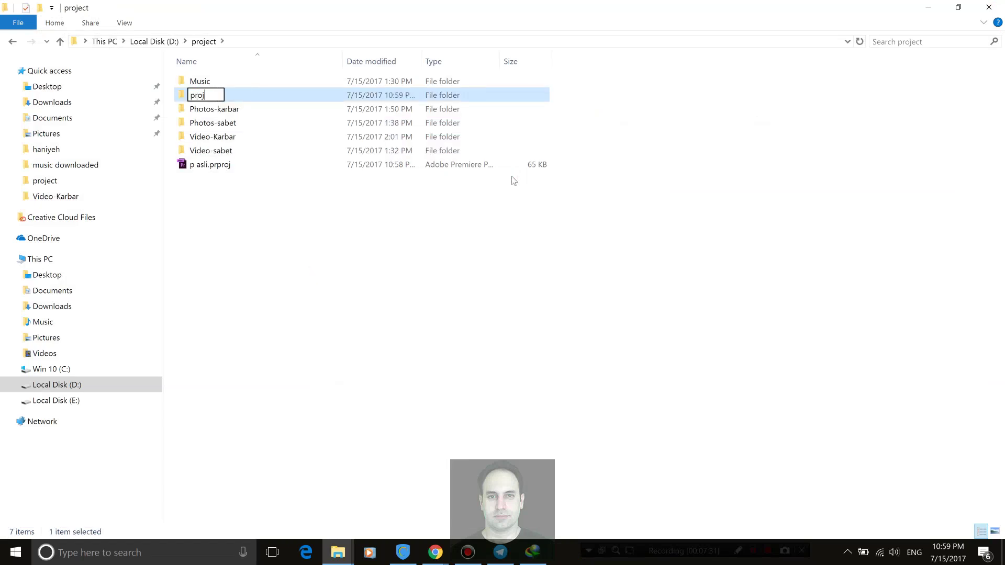
text(eye aro)
text(osi -)
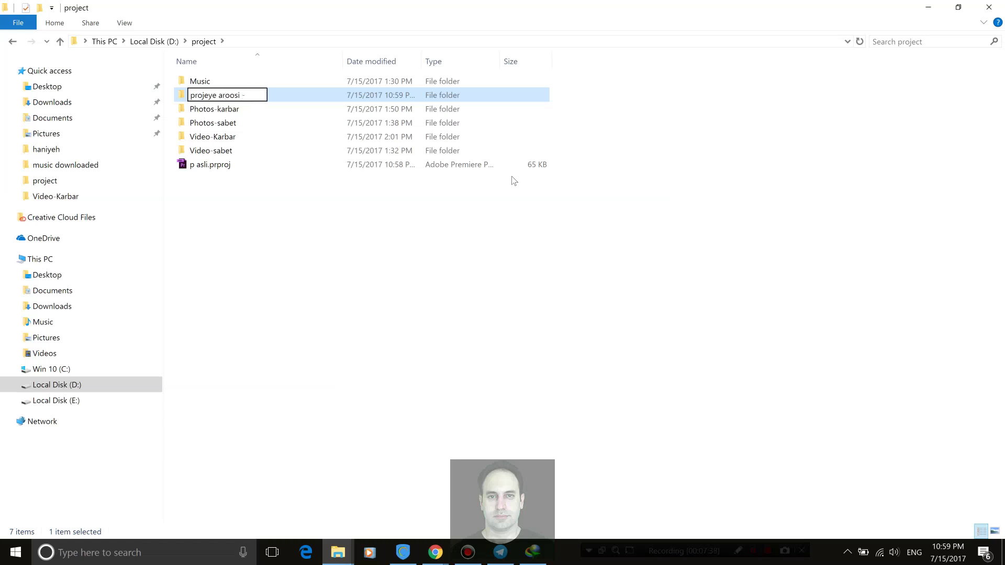
text( kheyli baha)
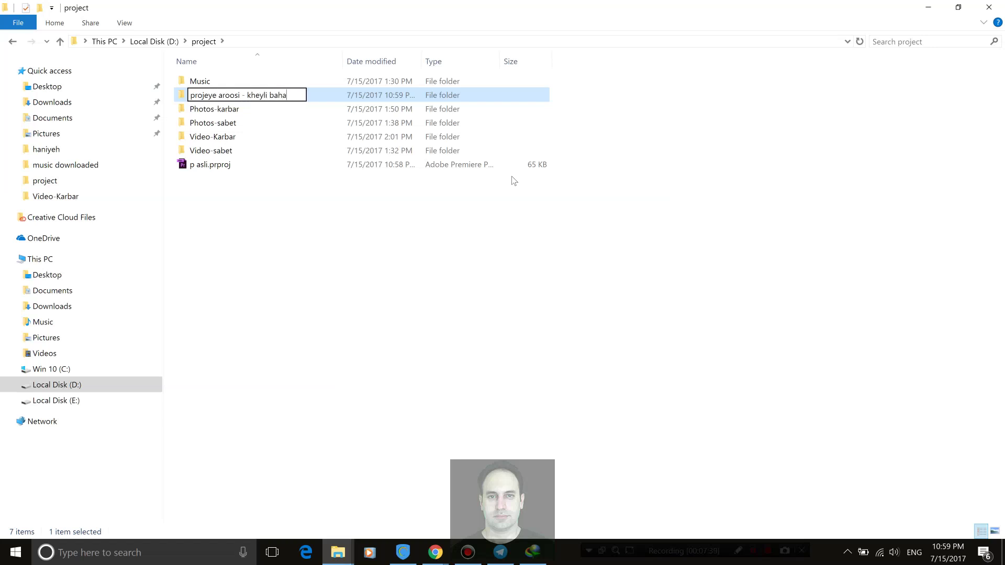
text(l)
key(Return)
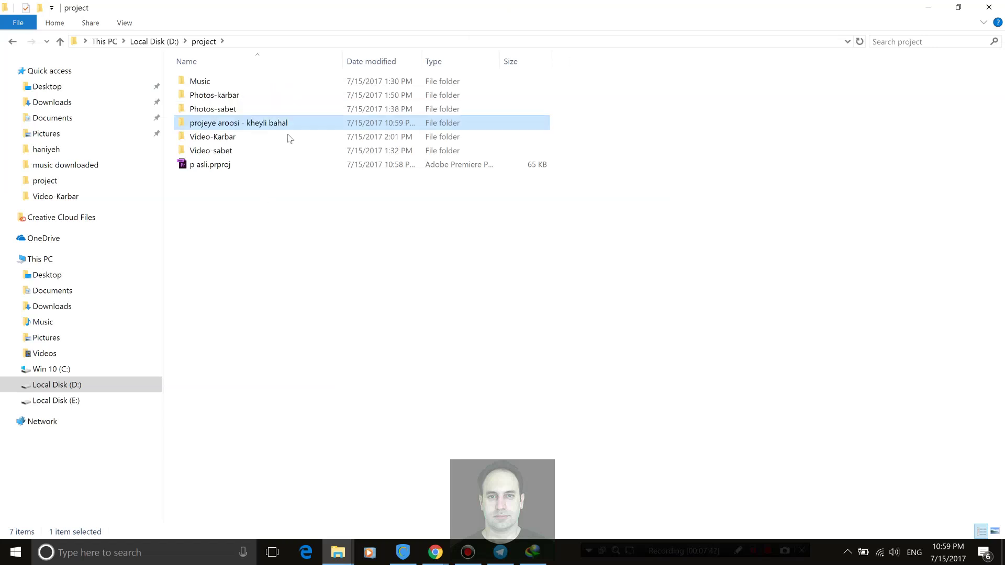
Move every other item in D:\project into 'projeye aroosi - kheyli bahal'.
key(ctrl+a)
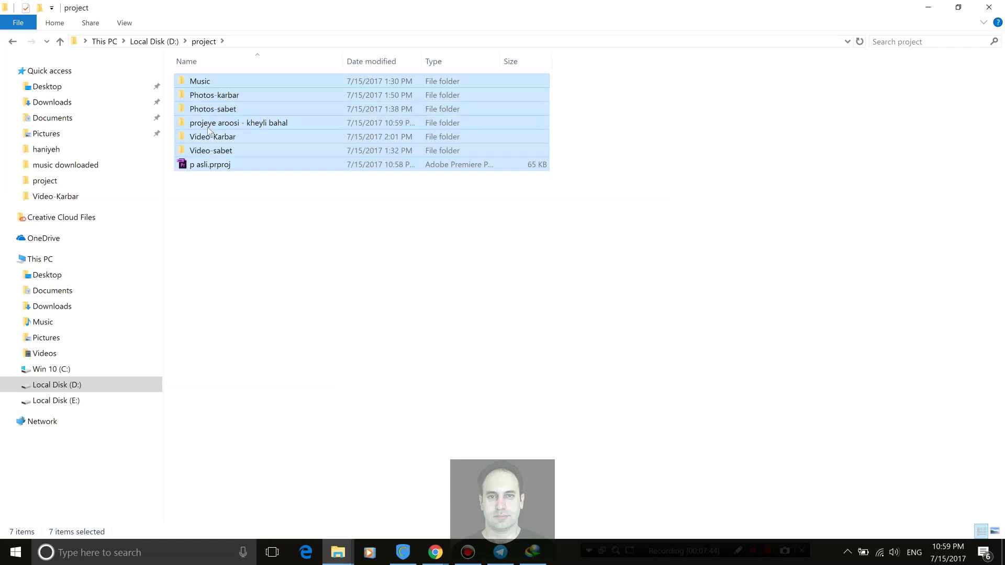
ctrl+click(199, 122)
drag(197, 111, 211, 124)
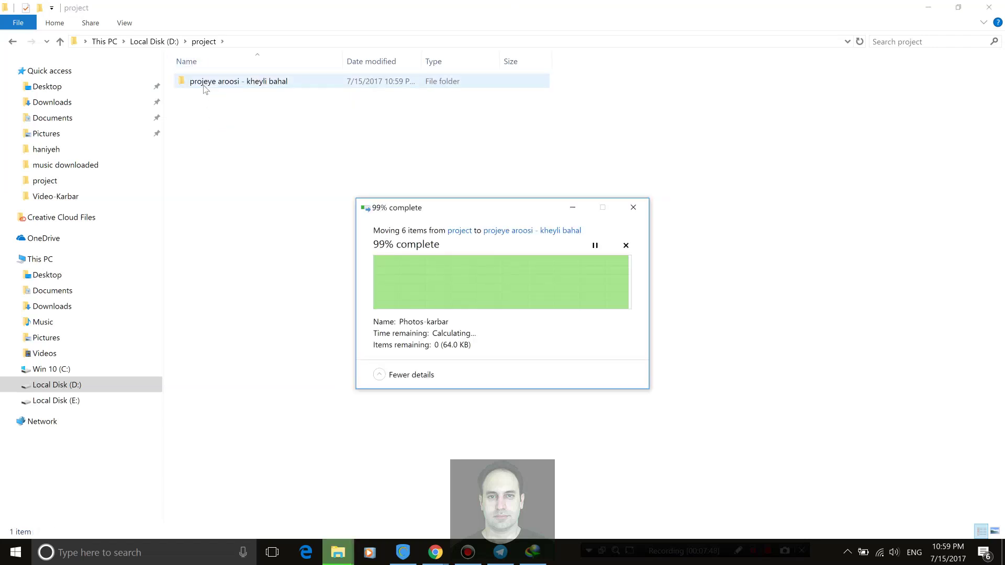
Open 'projeye aroosi - kheyli bahal' to check its contents, then return to D:\project.
click(204, 84)
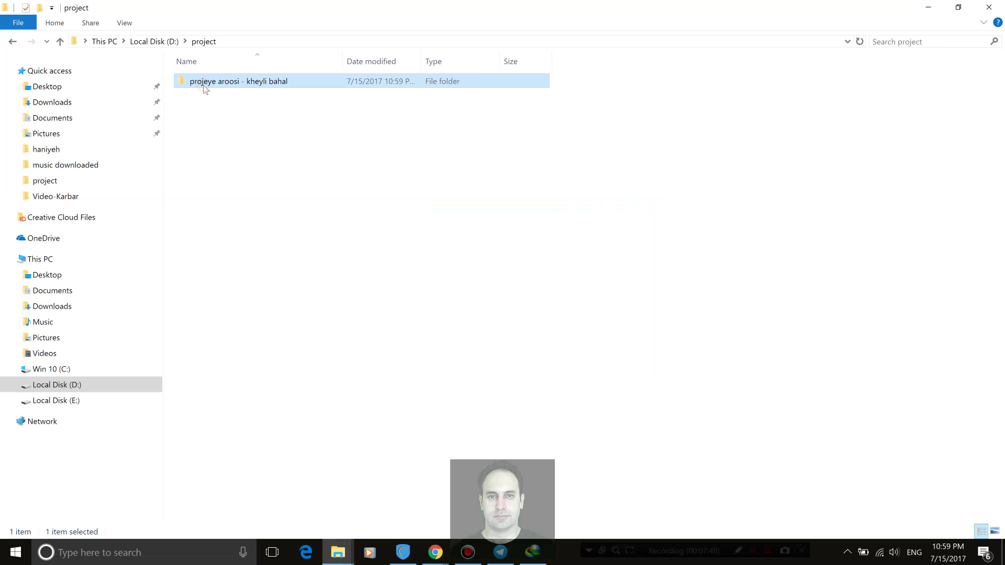
double_click(234, 84)
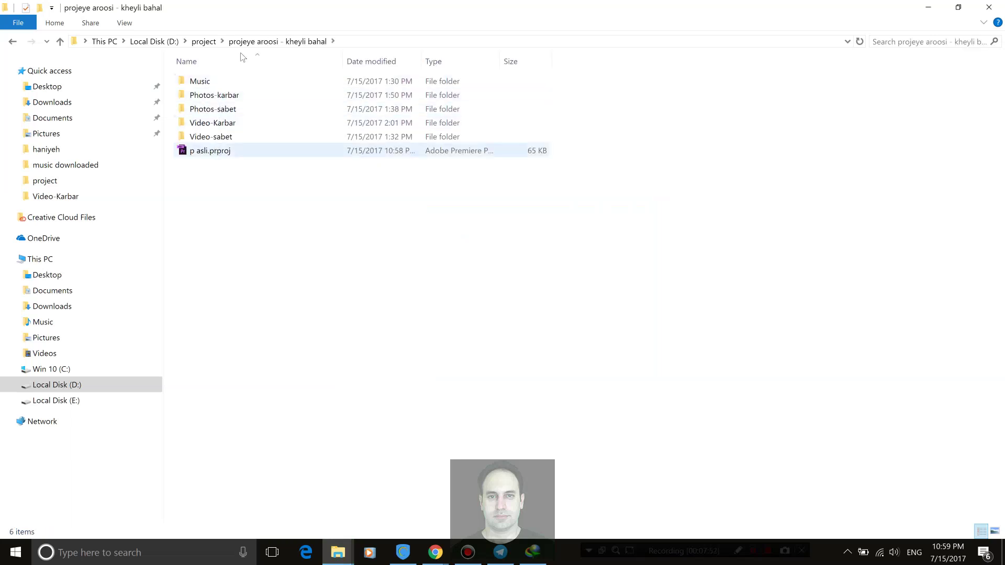
click(206, 42)
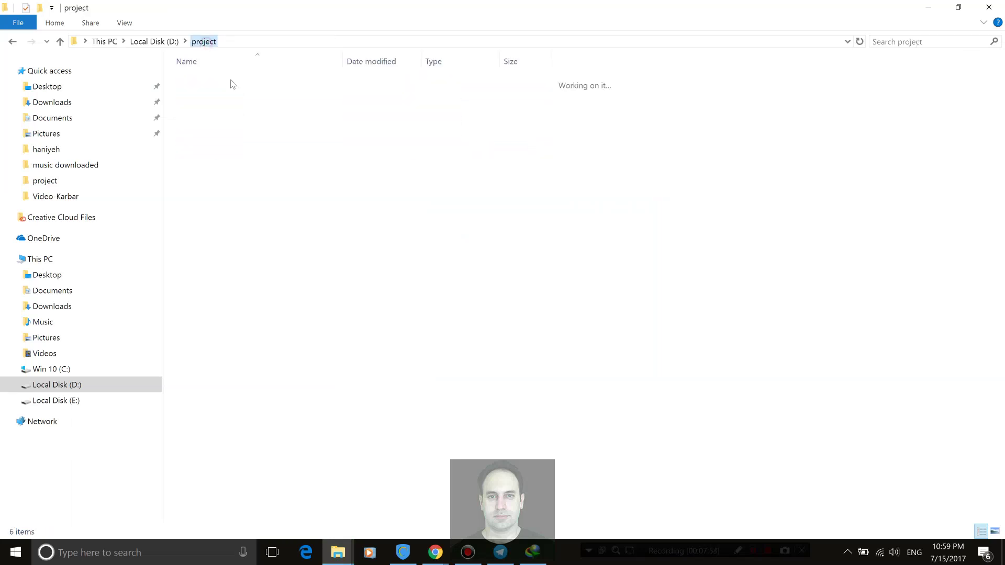
Compress the folder into 'projeye aroosi - kheyli bahal.zip' and select the new archive.
right_click(228, 83)
mouse_move(273, 204)
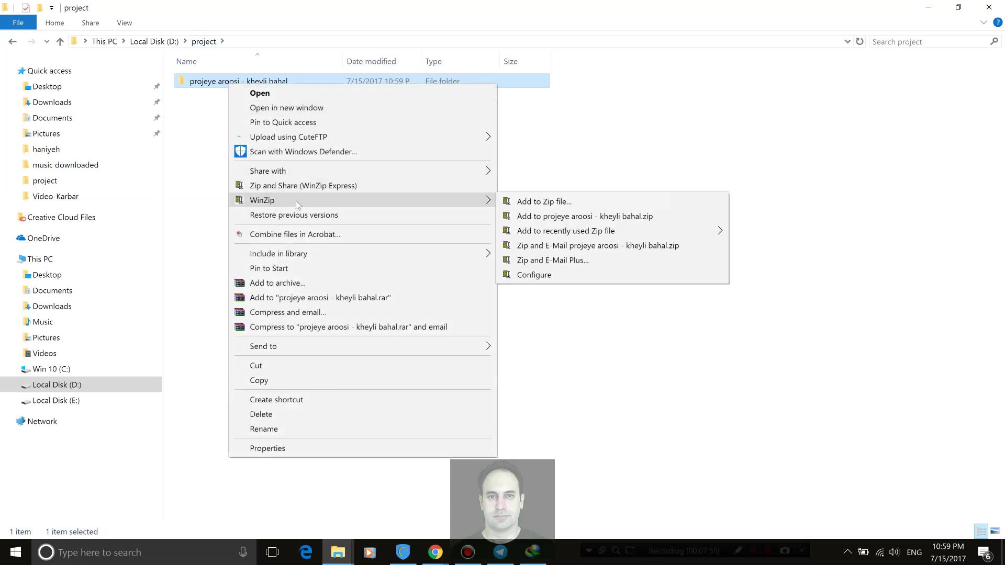
click(537, 224)
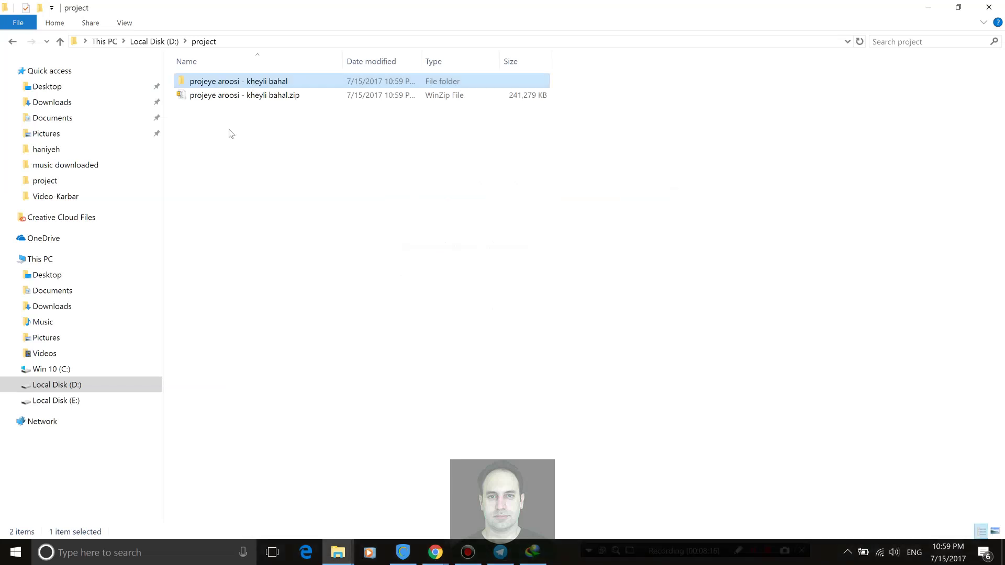
click(228, 95)
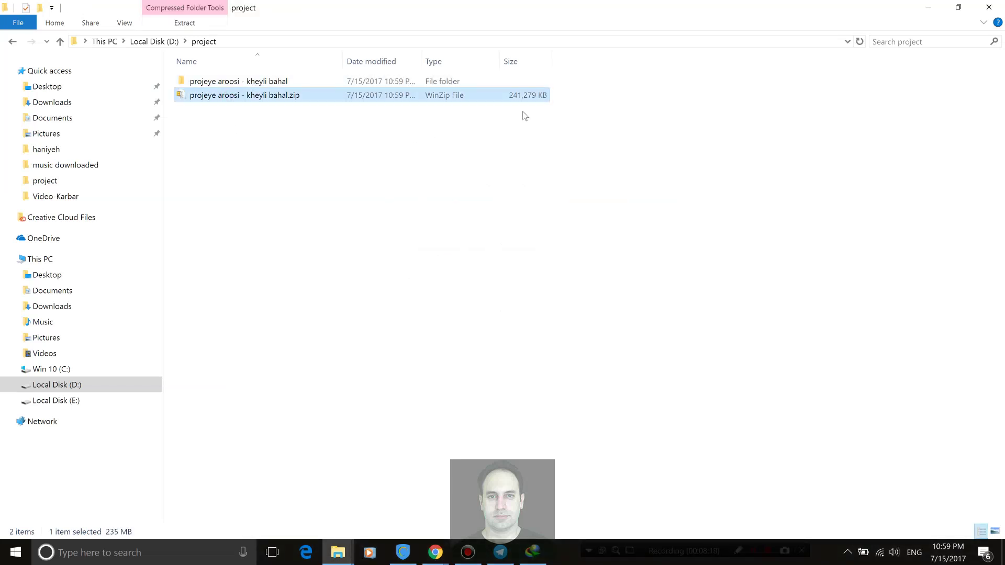
Open the extracted 'projeye aroosi - kheyli bahal' folder and its Video-Karbar subfolder of clips 1–10.mp4.
right_click(276, 95)
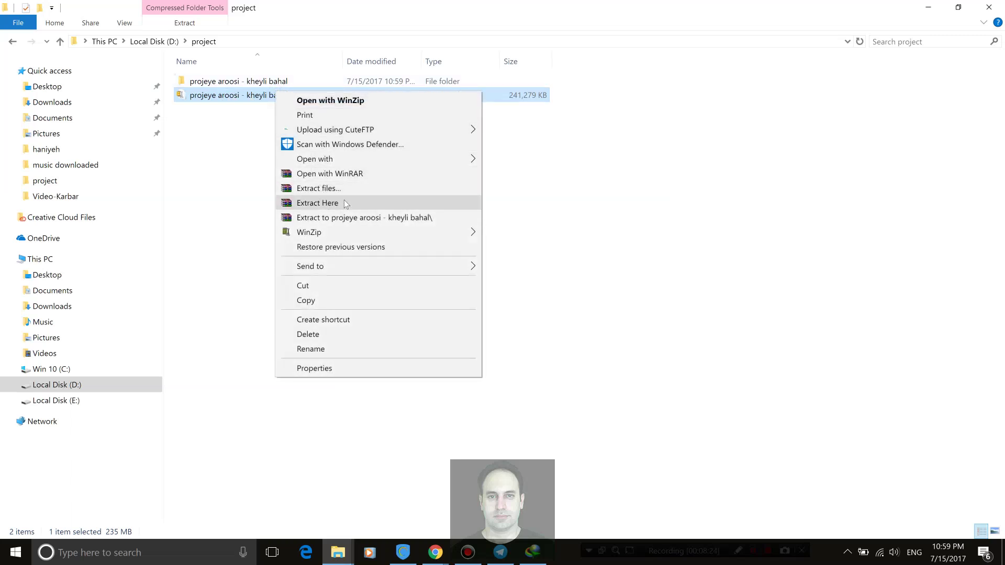
click(225, 152)
double_click(236, 87)
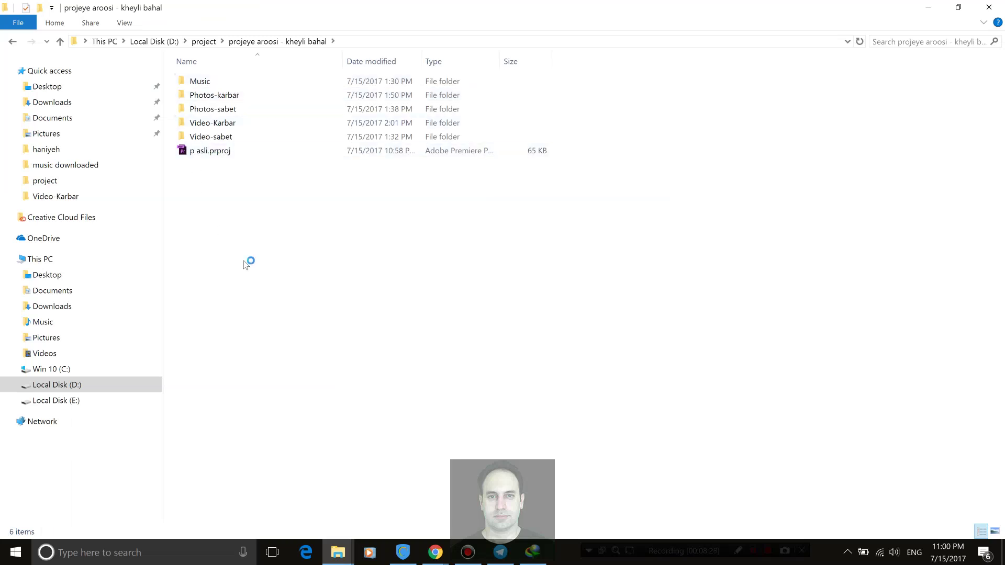
click(244, 97)
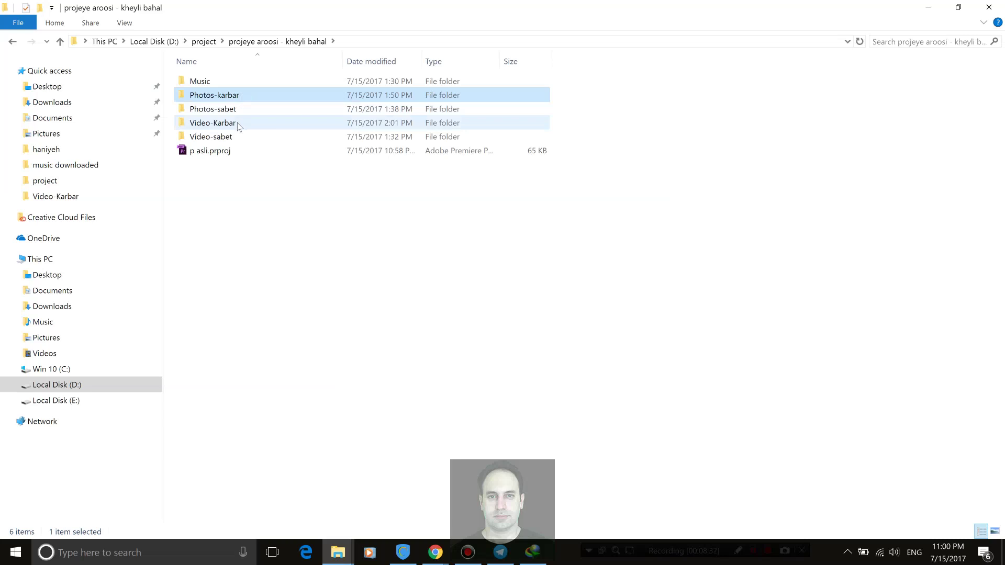
double_click(238, 124)
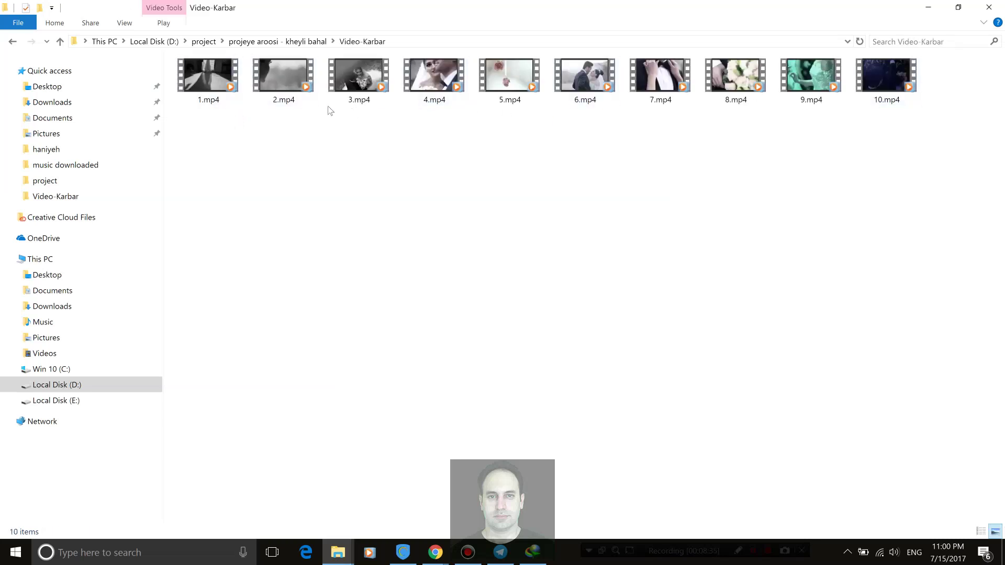
right_click(220, 103)
click(198, 76)
right_click(197, 74)
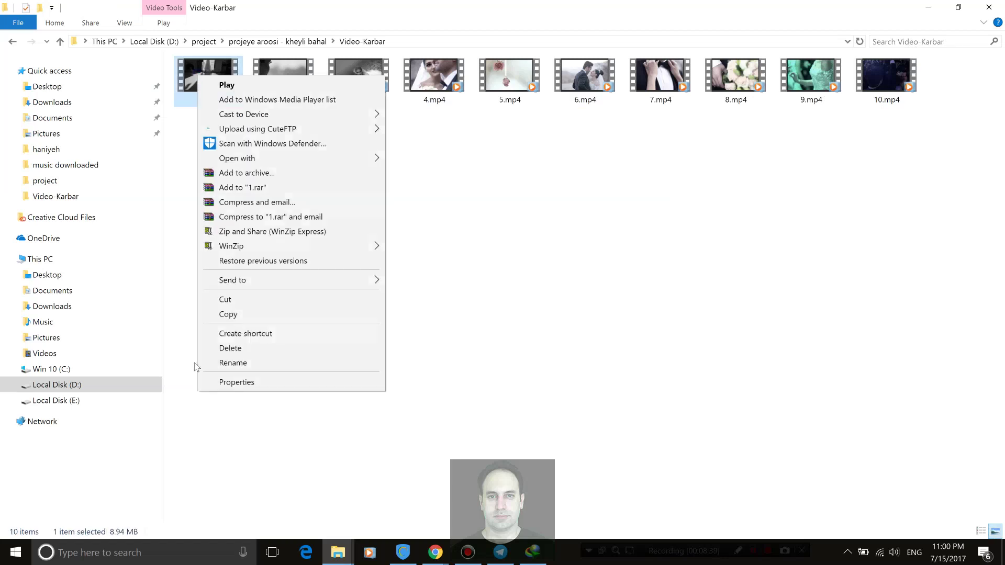
click(226, 382)
click(297, 107)
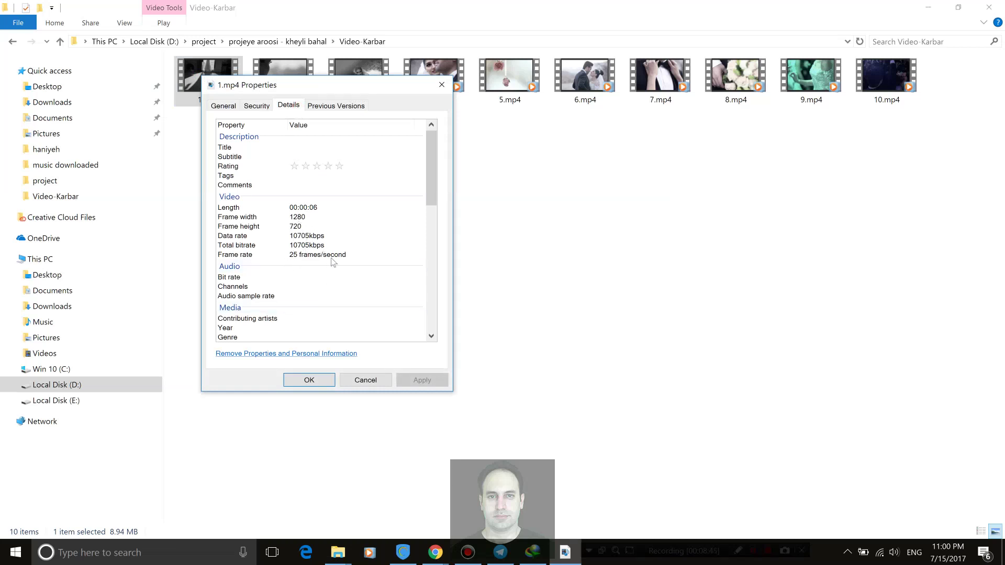
click(366, 379)
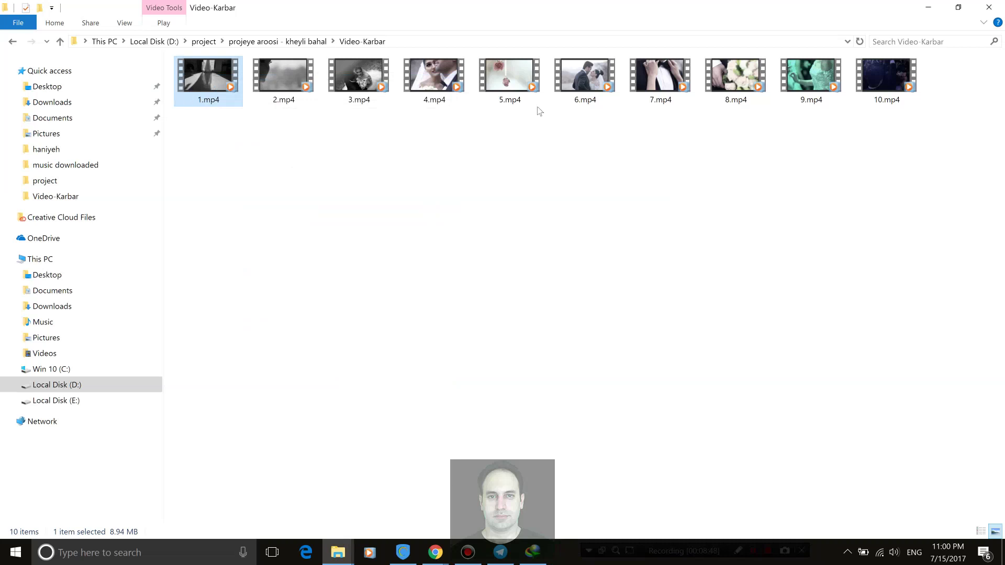
mouse_move(901, 97)
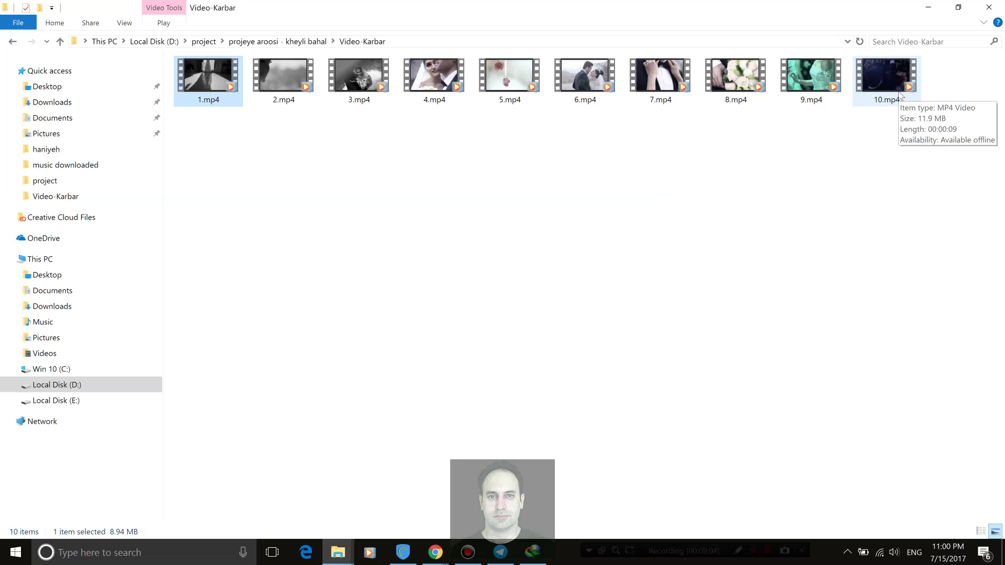
Open p asli.prproj from the extracted folder in Premiere Pro, then right-click Chrome's taskbar icon.
click(295, 42)
click(193, 152)
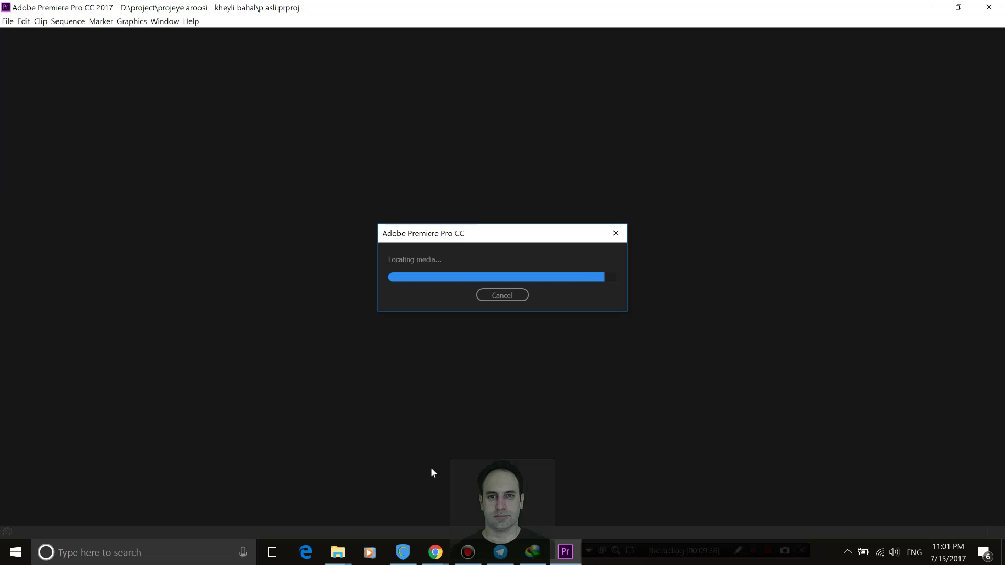
mouse_move(444, 544)
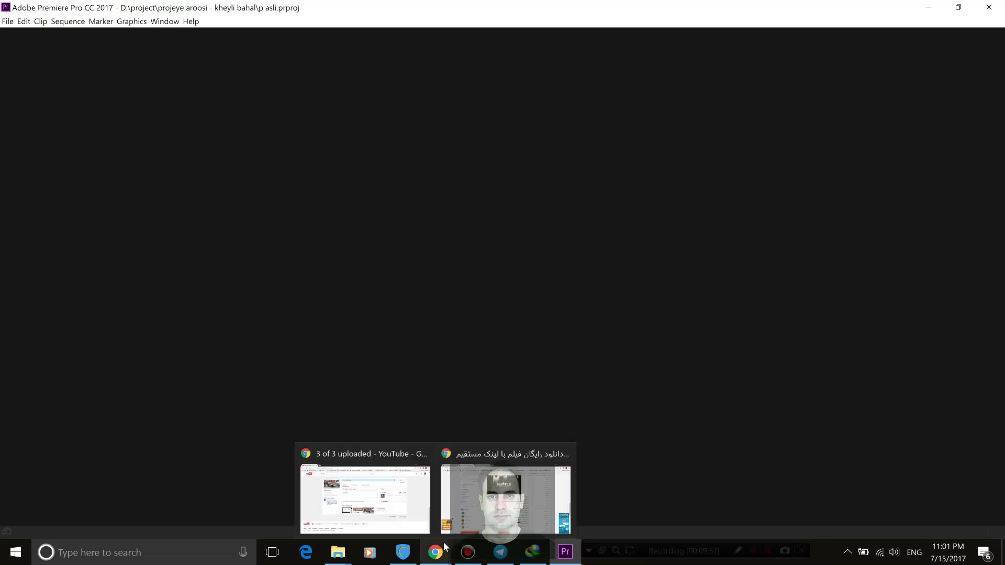
right_click(444, 546)
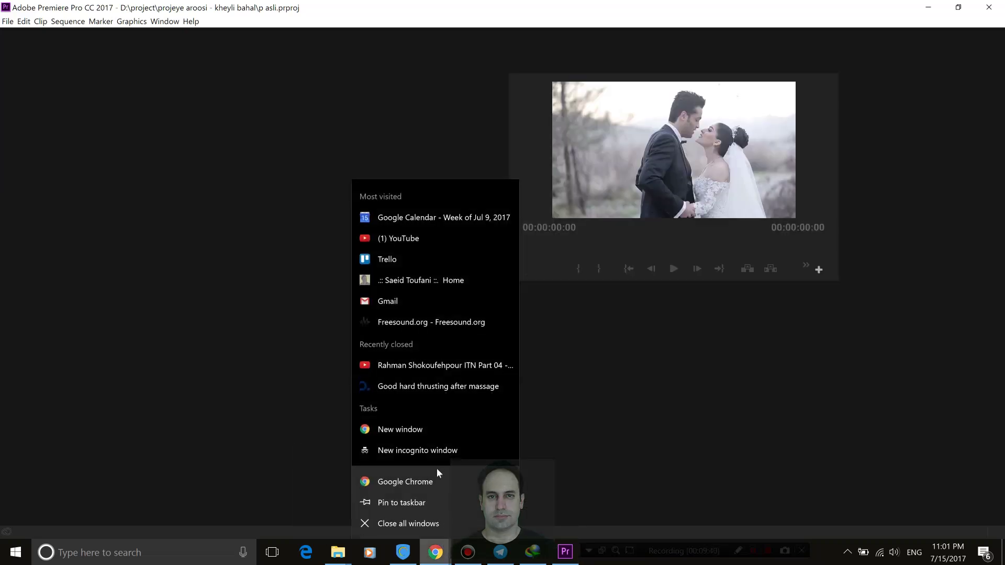
Open a new Chrome window, search Google for 'love' and show Images results.
click(388, 428)
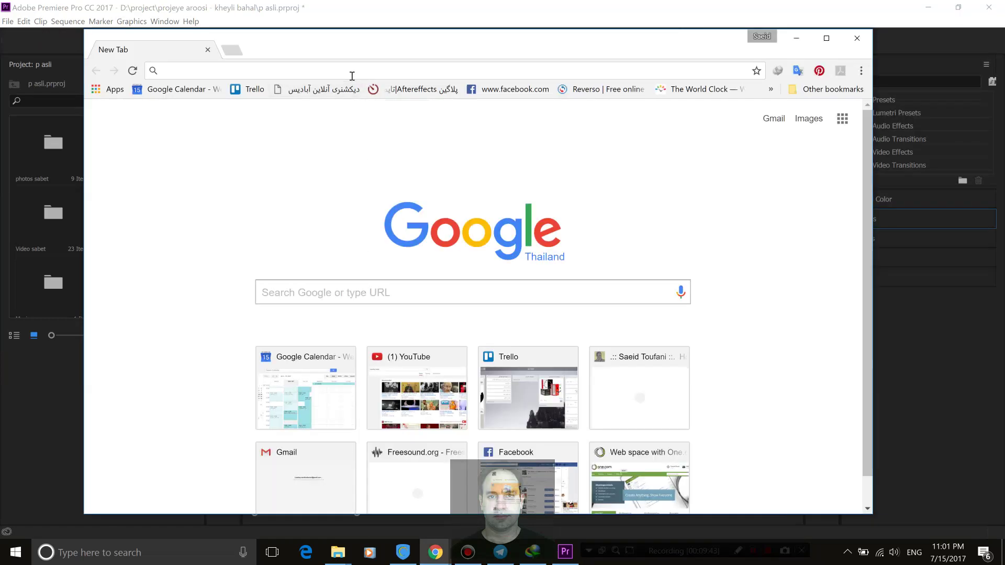
text(love)
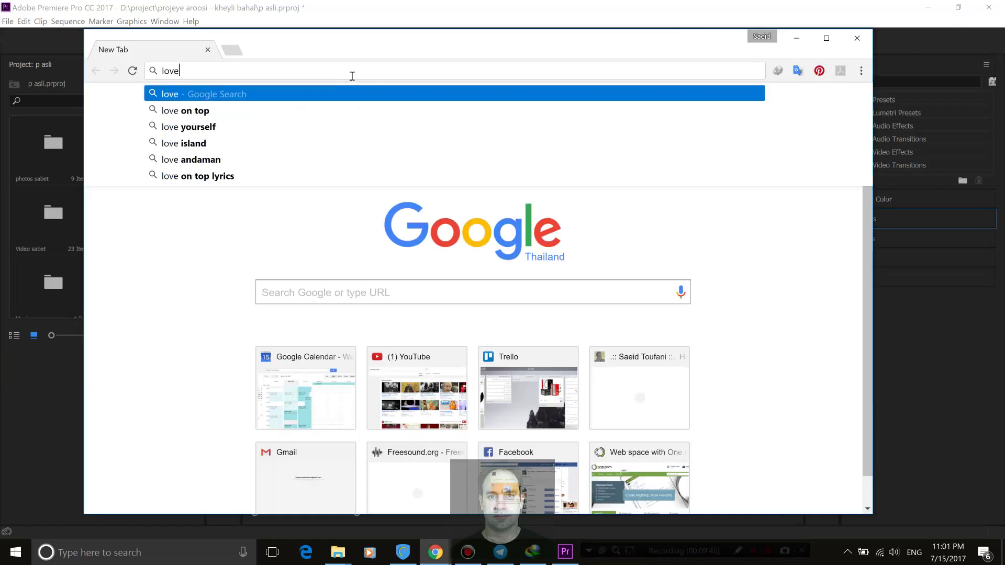
key(Return)
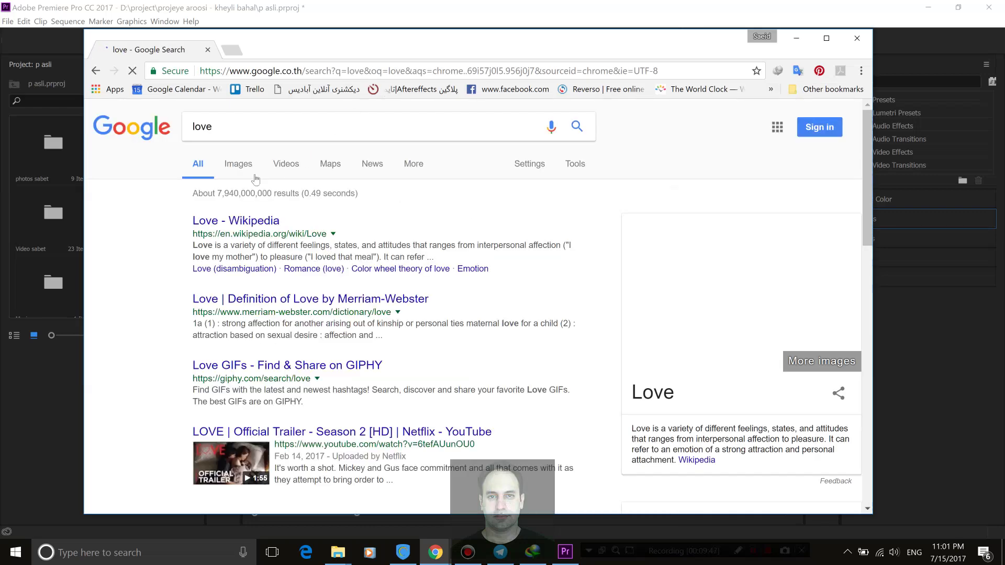
click(248, 165)
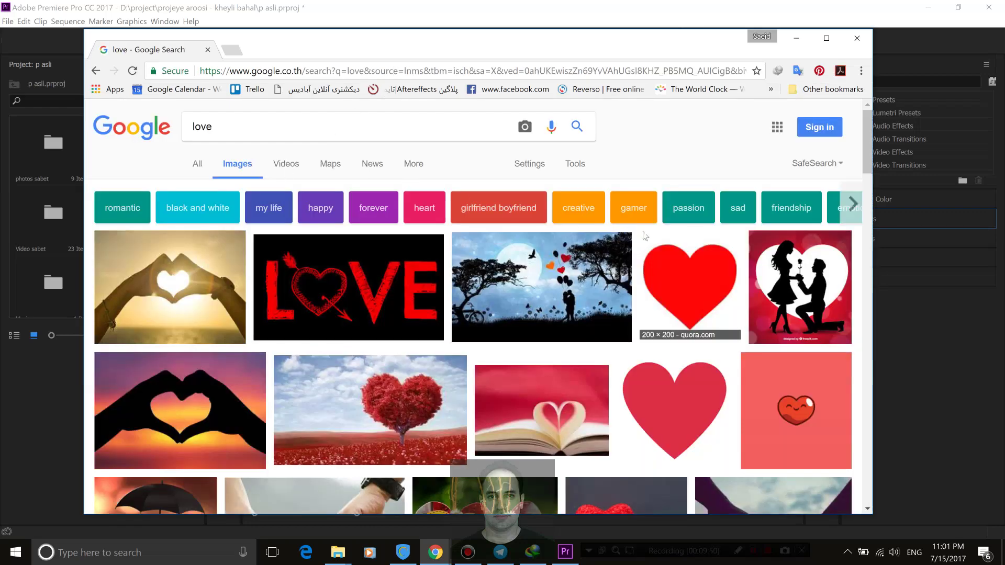
Browse the love images, preview the sunset couple silhouette picture, and maximize Chrome.
scroll(673, 243, down, 5)
scroll(673, 245, down, 3)
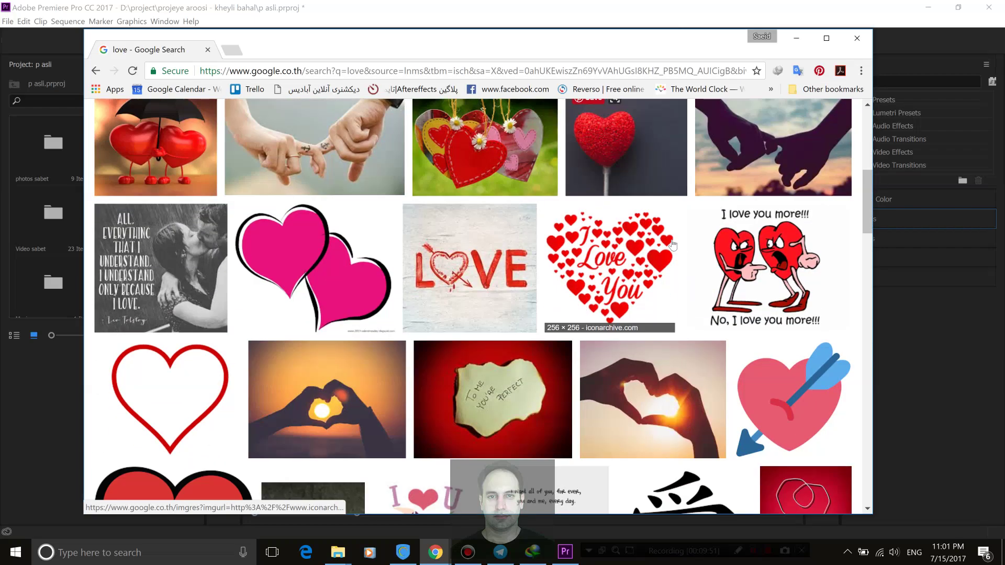
scroll(673, 245, down, 2)
scroll(672, 243, down, 4)
scroll(671, 240, down, 2)
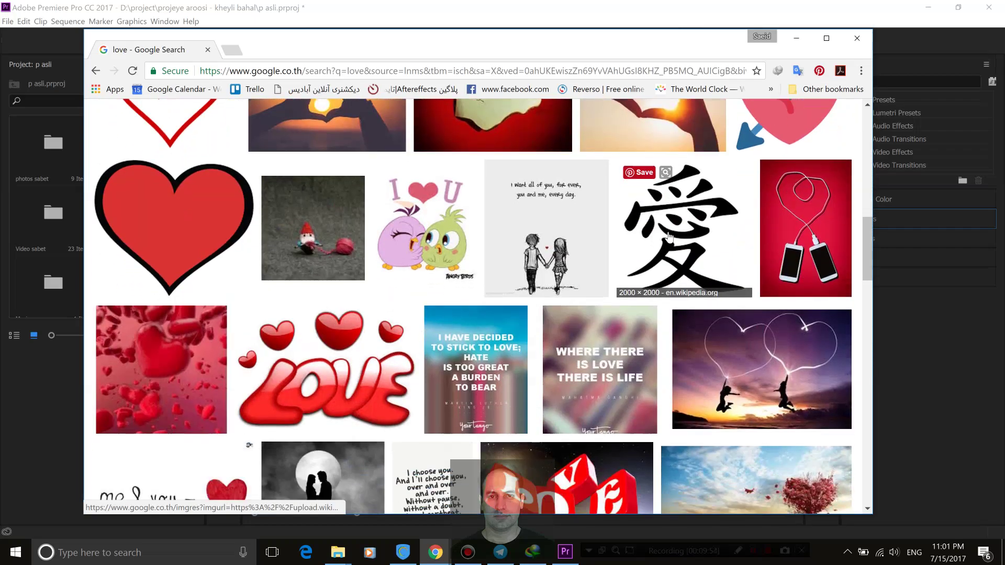
scroll(669, 239, down, 5)
scroll(669, 236, down, 2)
scroll(669, 234, down, 3)
scroll(668, 233, down, 2)
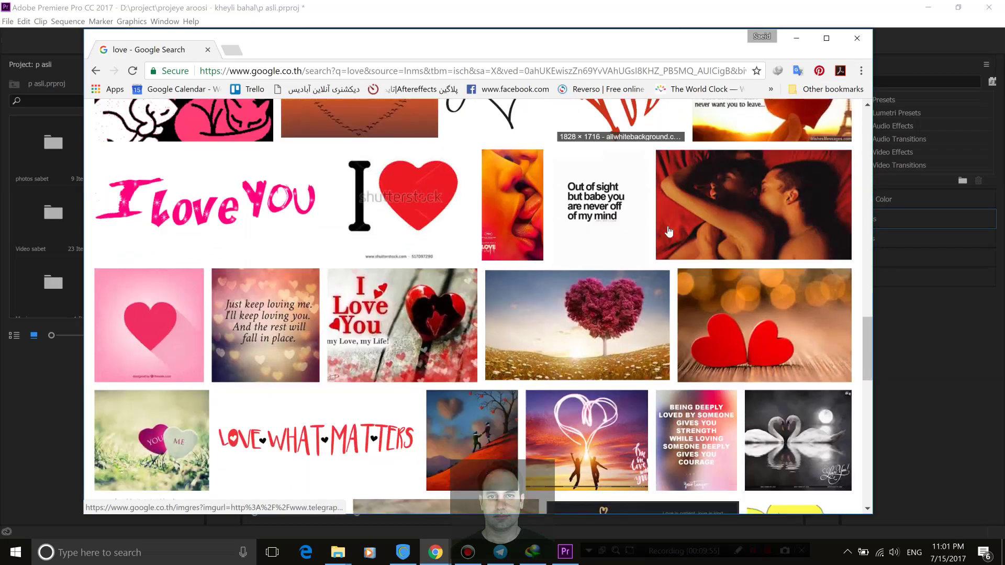
scroll(668, 232, down, 1)
scroll(668, 231, down, 1)
scroll(668, 230, down, 3)
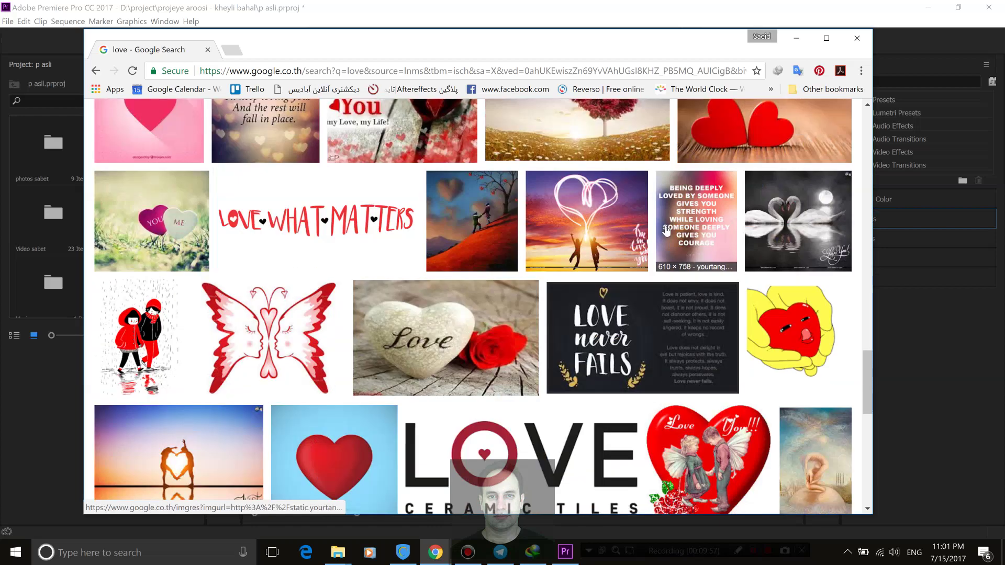
scroll(665, 230, down, 3)
scroll(664, 229, down, 2)
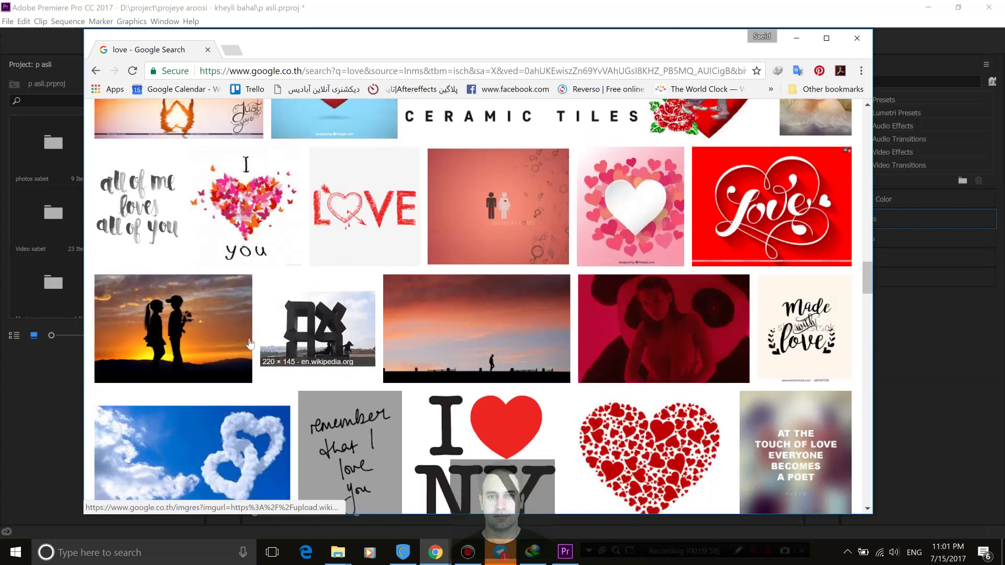
click(186, 340)
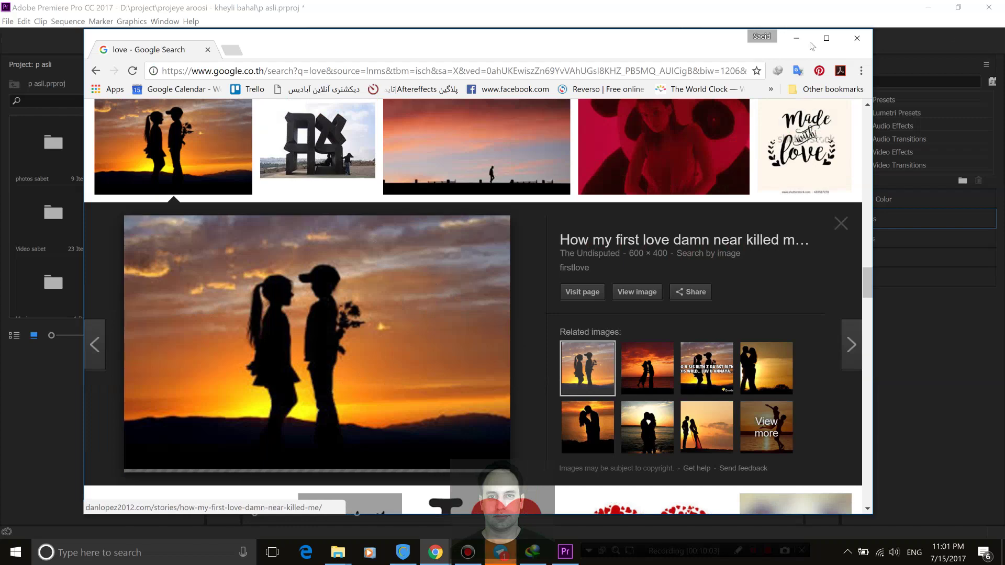
click(827, 38)
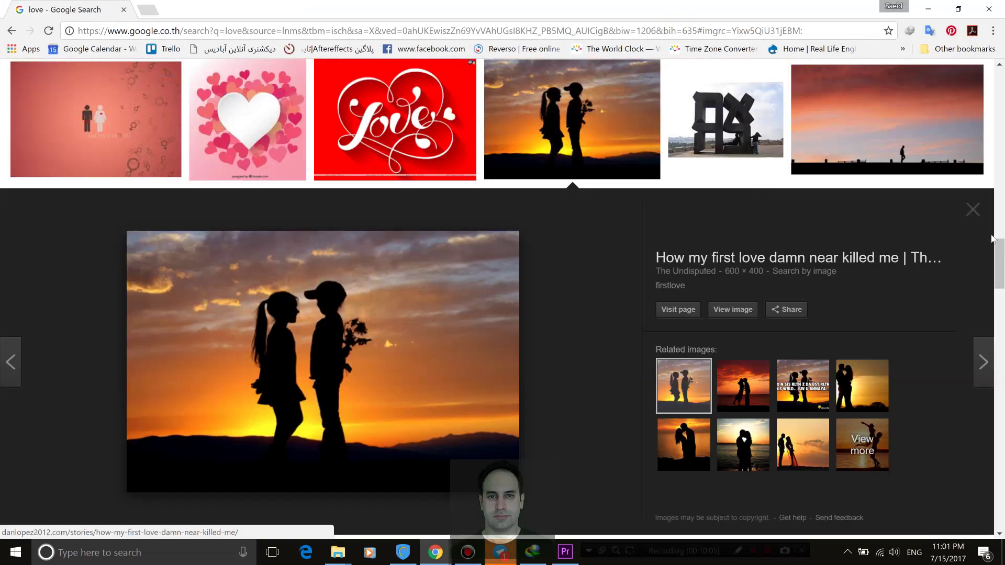
drag(997, 246, 1002, 53)
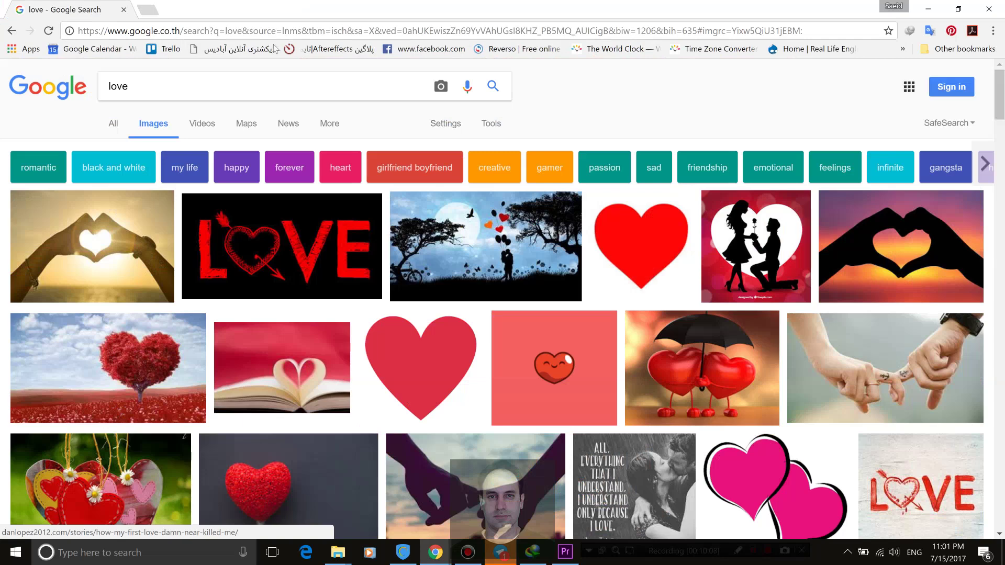
Filter the Google Images results to large images only.
click(491, 124)
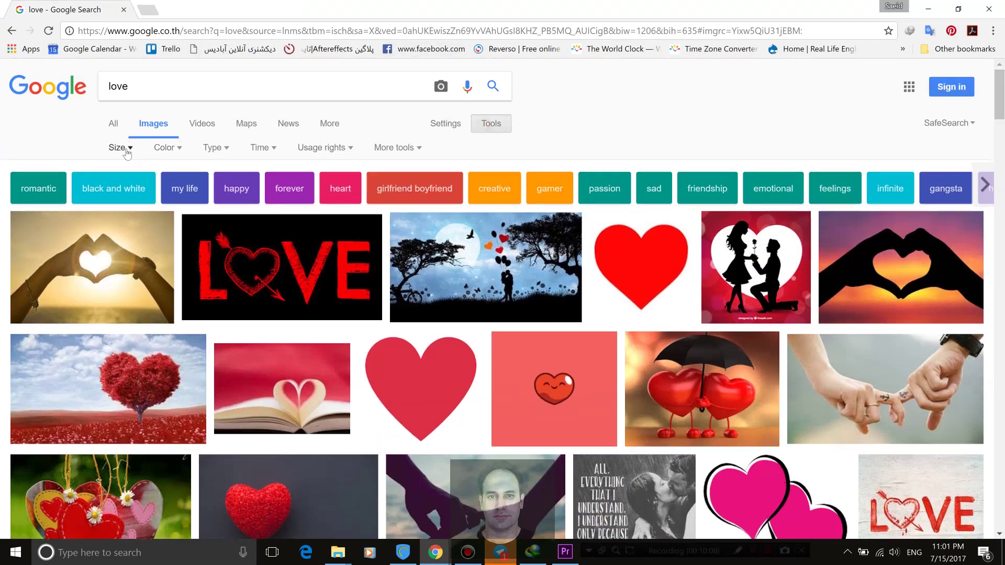
click(121, 149)
click(132, 194)
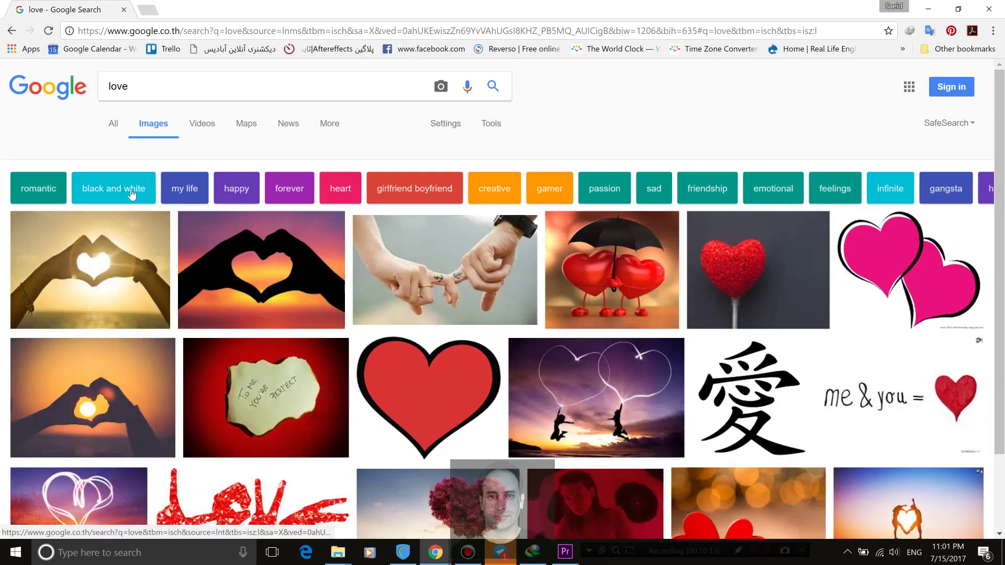
Scroll the results and open the pink tree-and-heart couple picture in the preview.
scroll(555, 205, down, 1)
scroll(555, 209, down, 3)
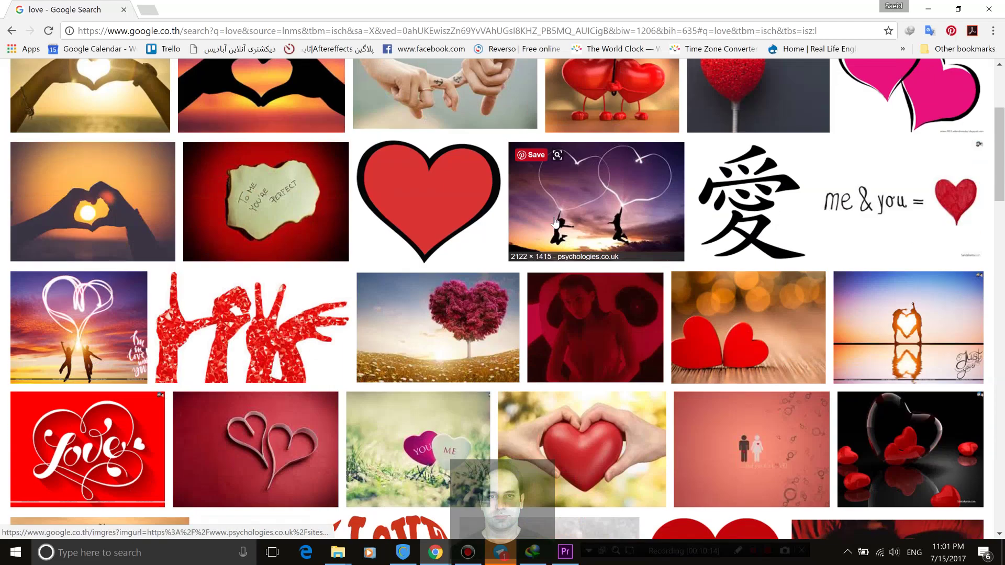
scroll(556, 220, down, 5)
scroll(555, 219, down, 4)
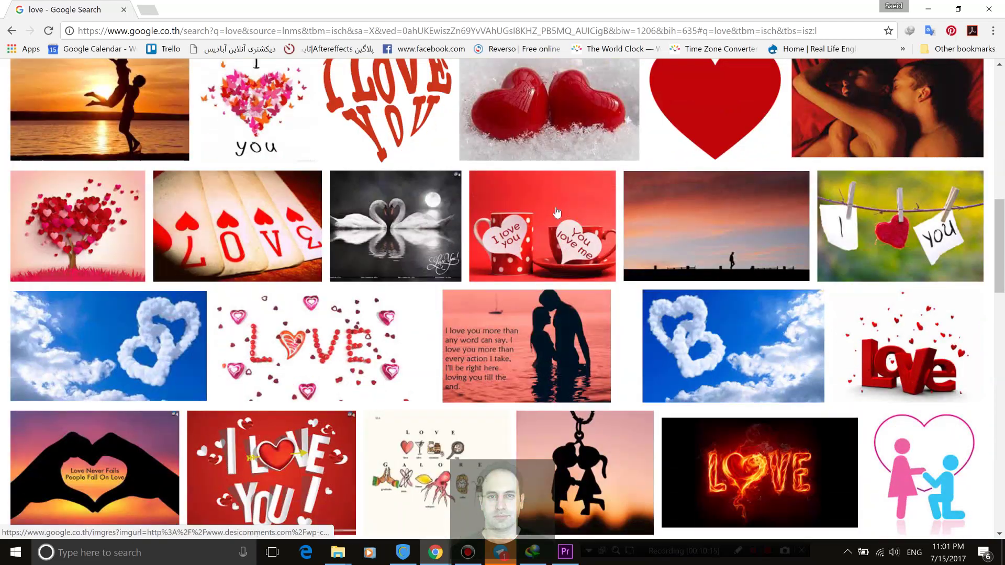
scroll(556, 216, down, 4)
scroll(558, 211, down, 3)
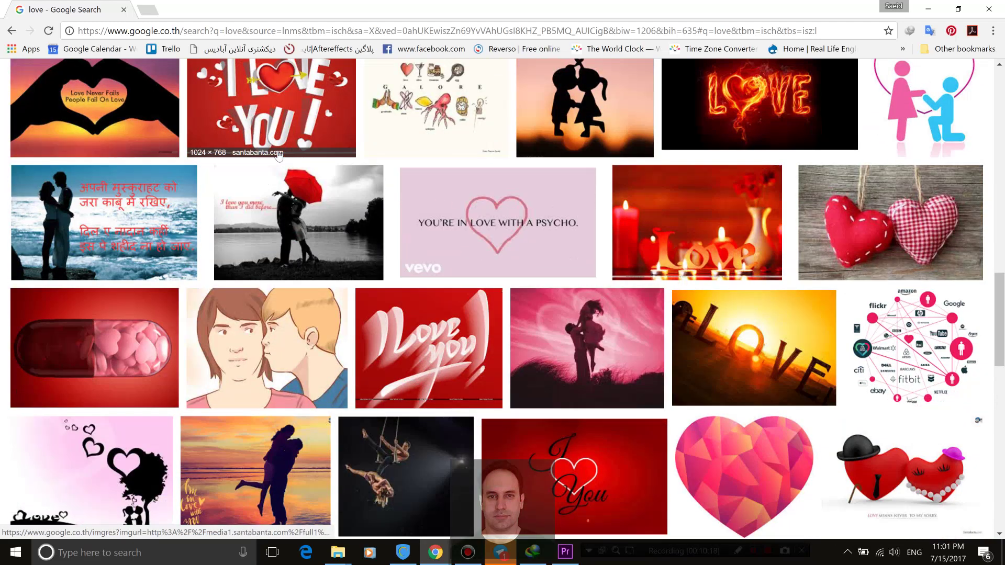
scroll(266, 206, down, 3)
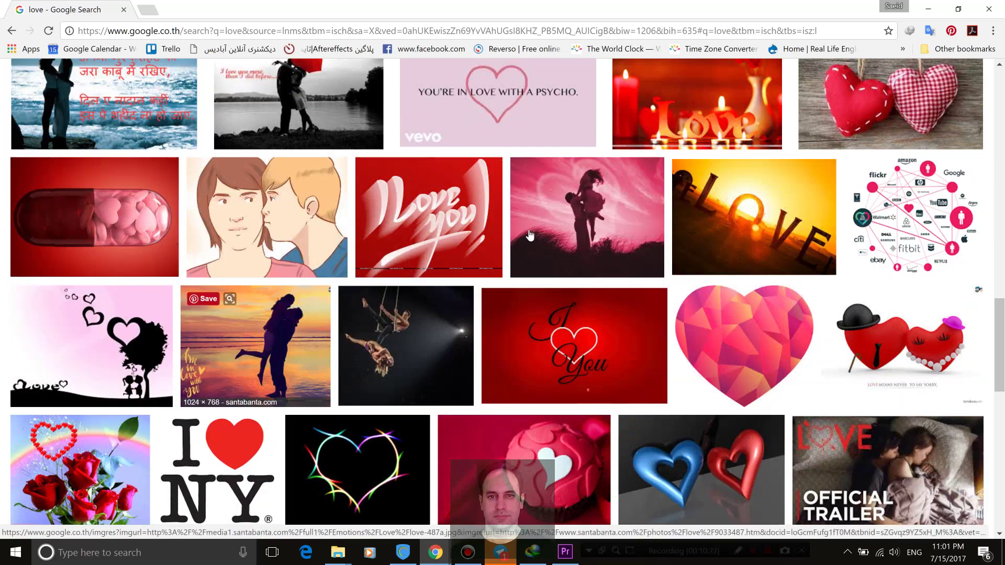
scroll(530, 234, down, 7)
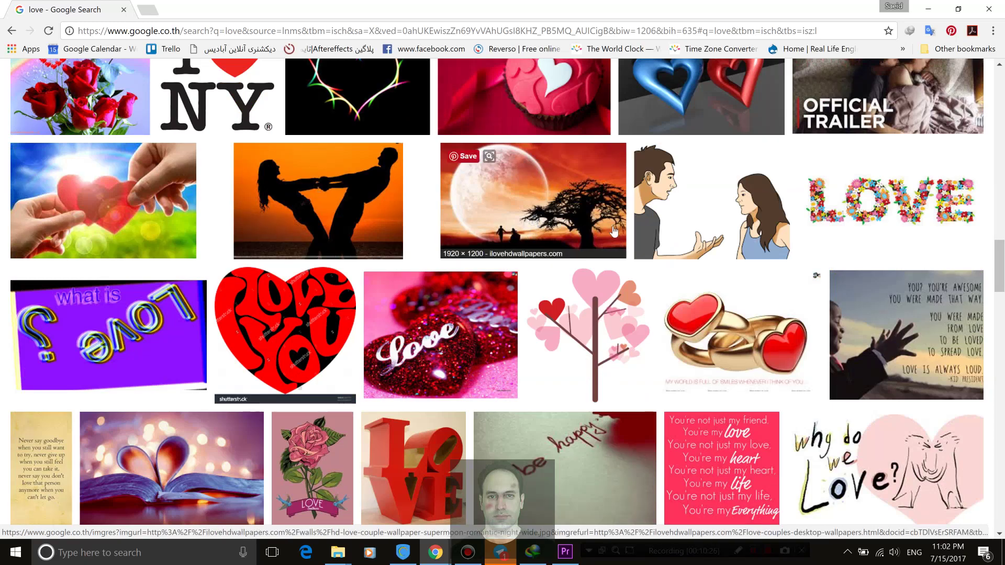
scroll(559, 220, down, 6)
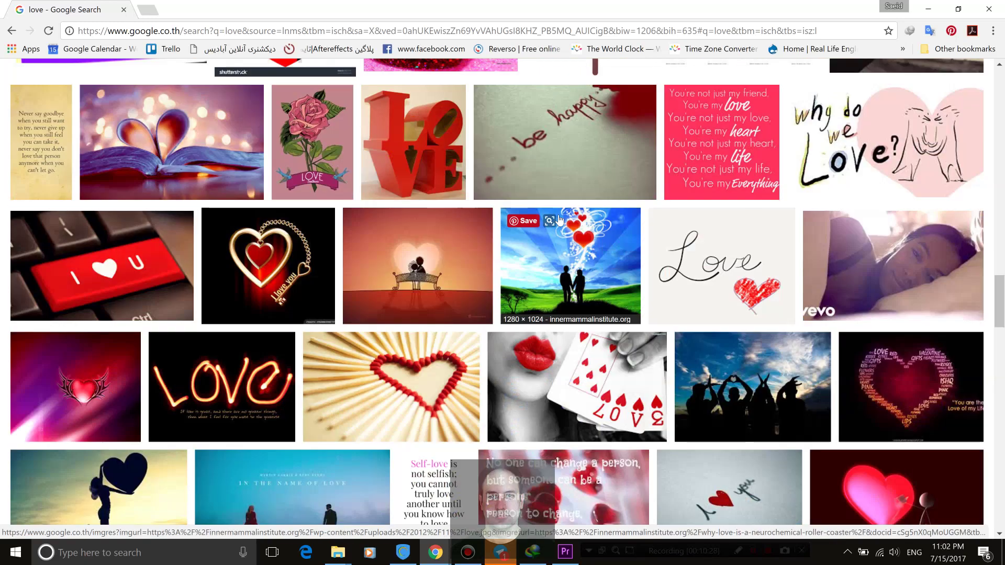
scroll(559, 220, down, 3)
scroll(558, 220, down, 2)
scroll(559, 225, down, 5)
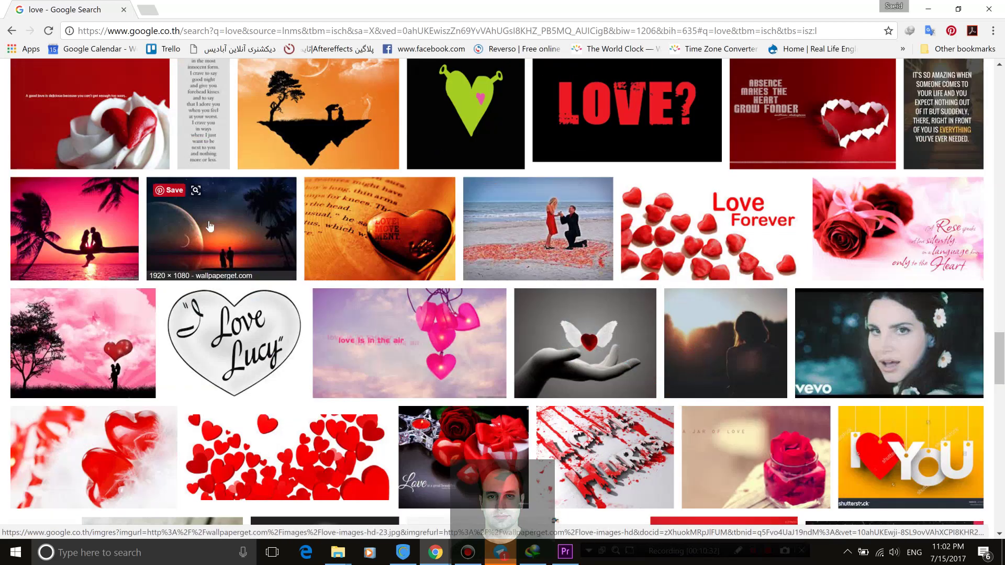
click(95, 329)
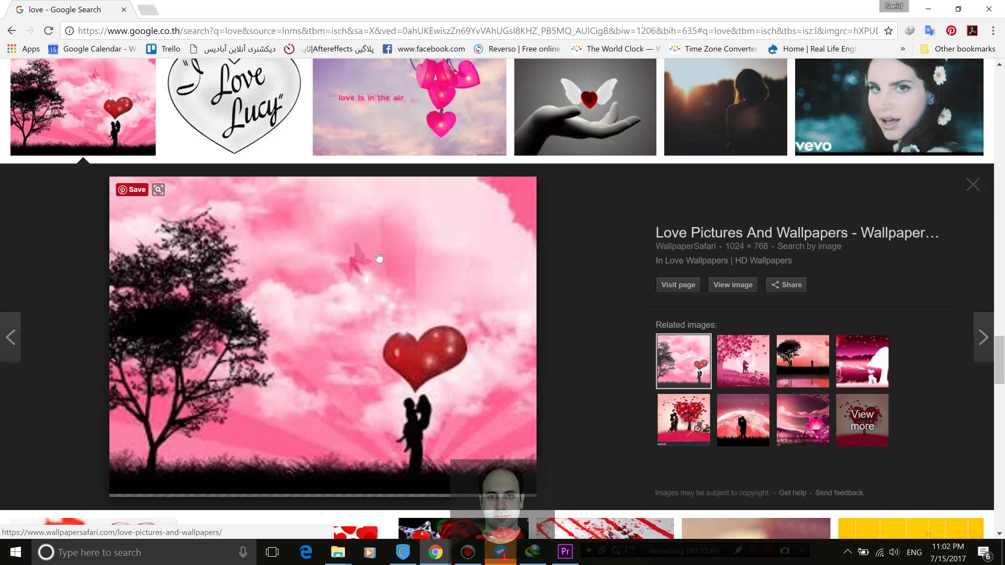
Park the playhead at 07:16, close Premiere Pro without saving, and right-click the pink picture in Chrome.
click(565, 552)
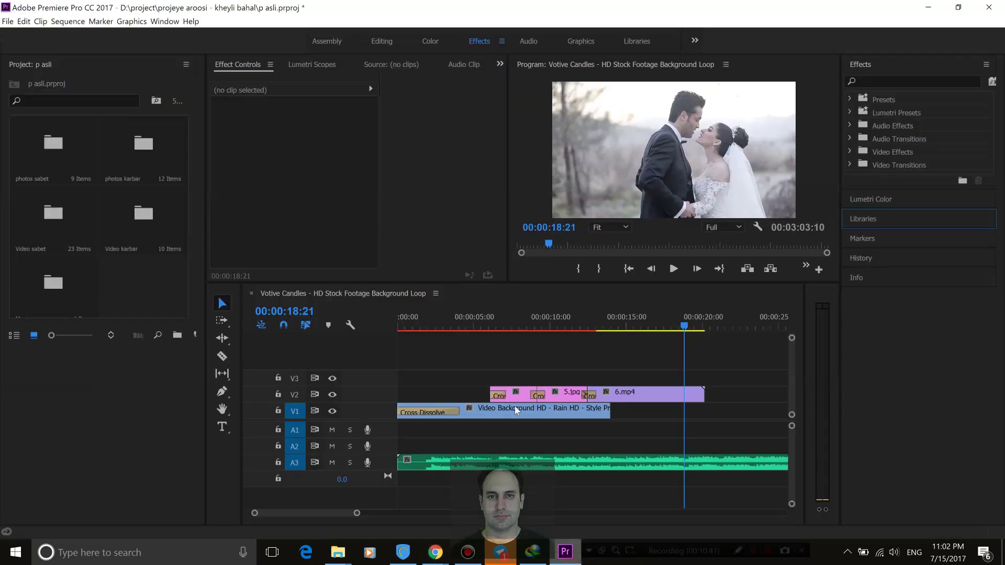
drag(498, 315, 514, 319)
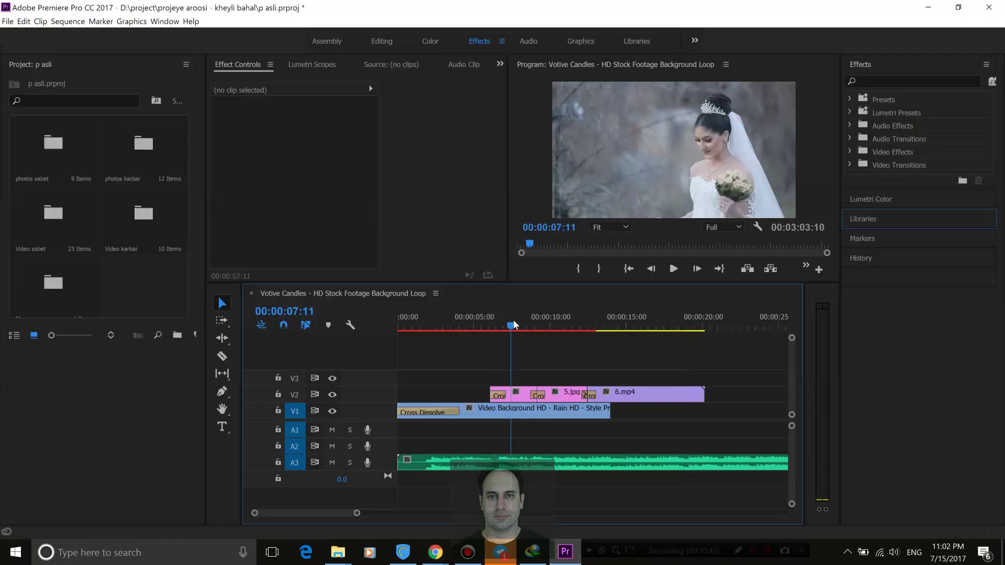
click(990, 7)
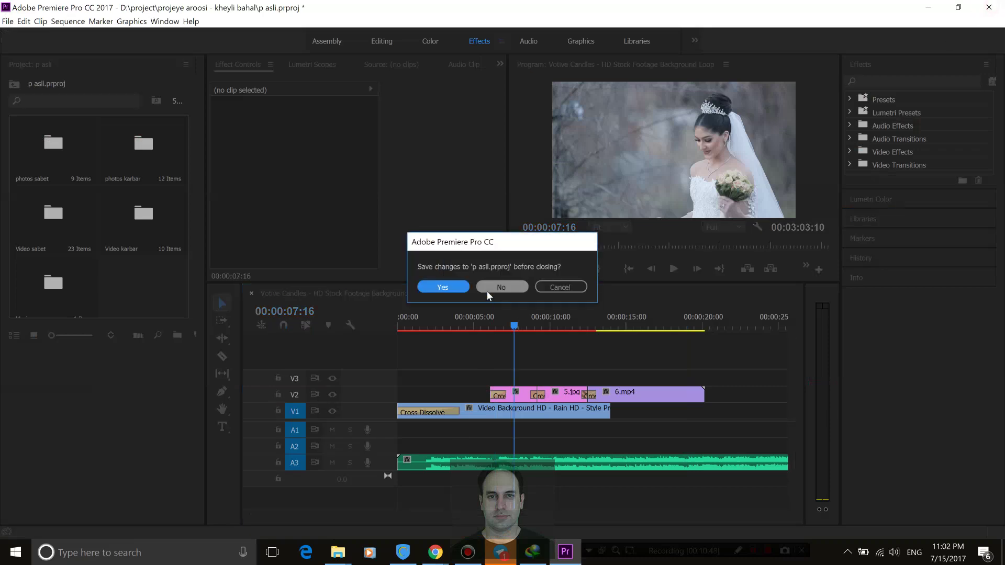
click(487, 291)
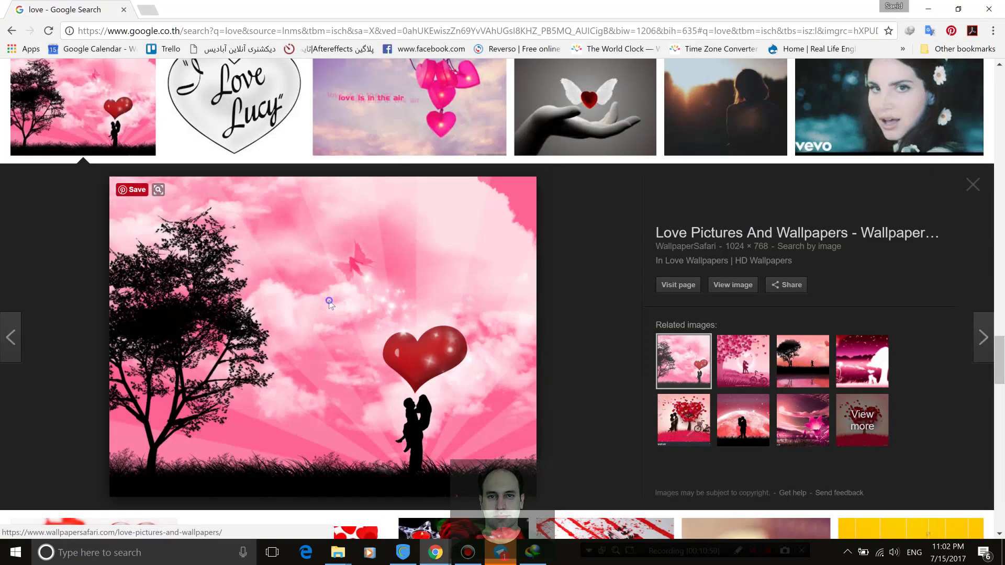
right_click(330, 302)
Save the pink picture as 3.jpg in D:\project\projeye aroosi - kheyli bahal\Photos-karbar, replacing the existing file.
click(349, 415)
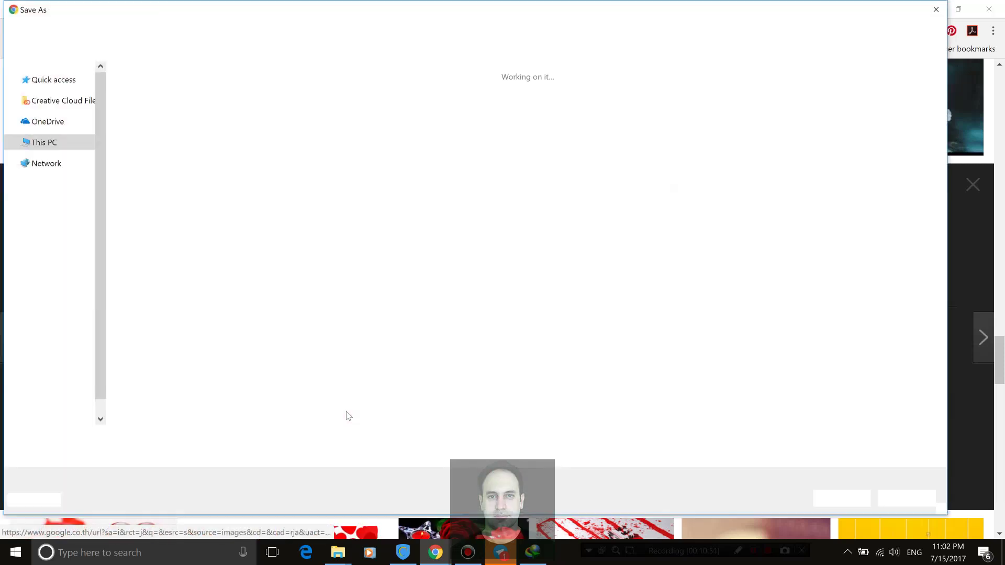
click(53, 395)
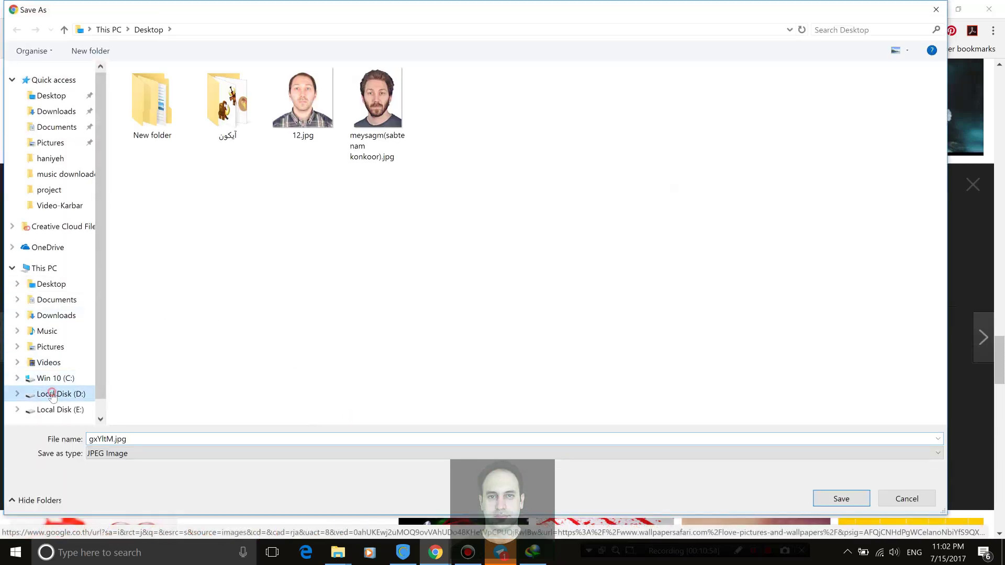
double_click(670, 105)
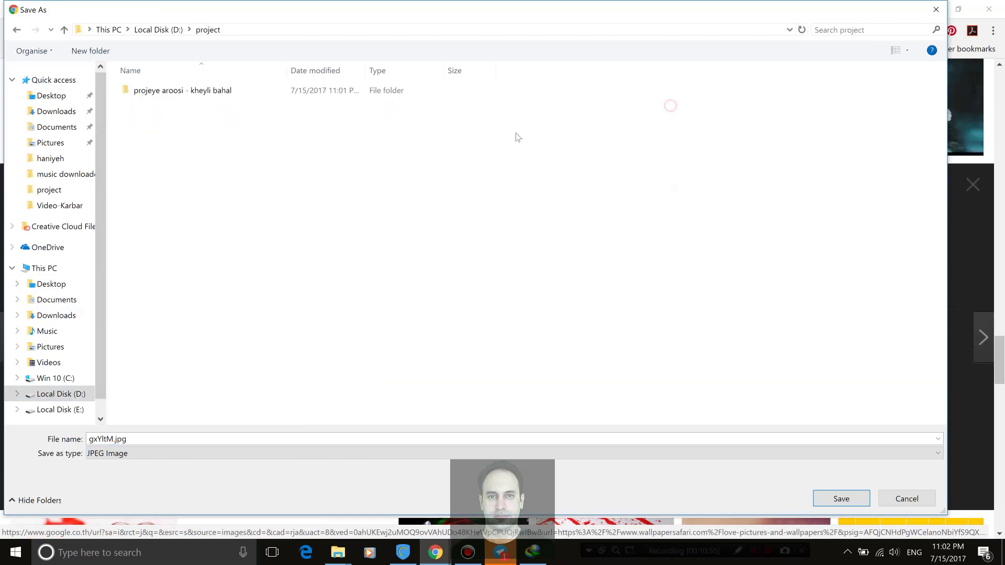
double_click(157, 94)
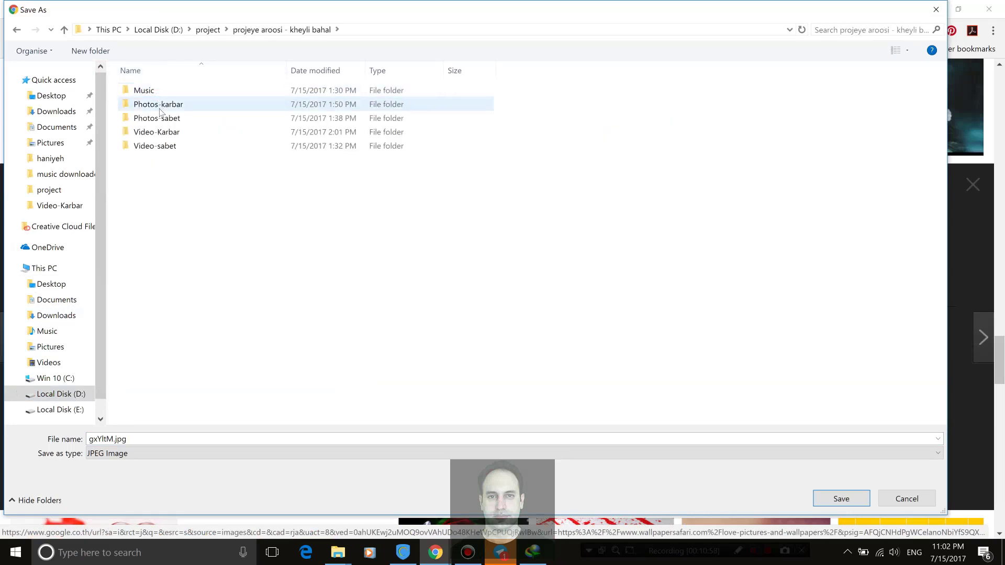
click(161, 106)
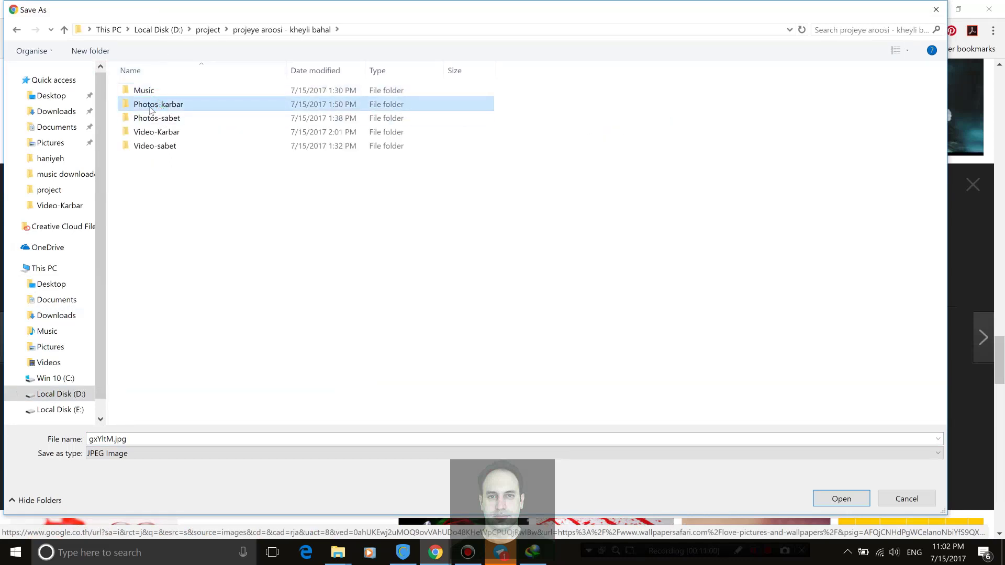
double_click(150, 108)
click(146, 131)
click(300, 100)
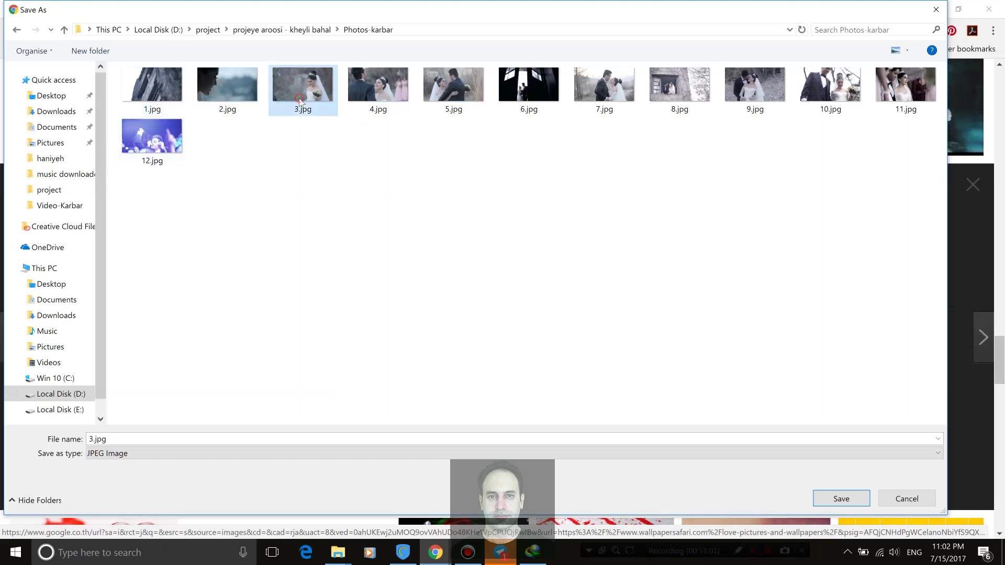
click(849, 497)
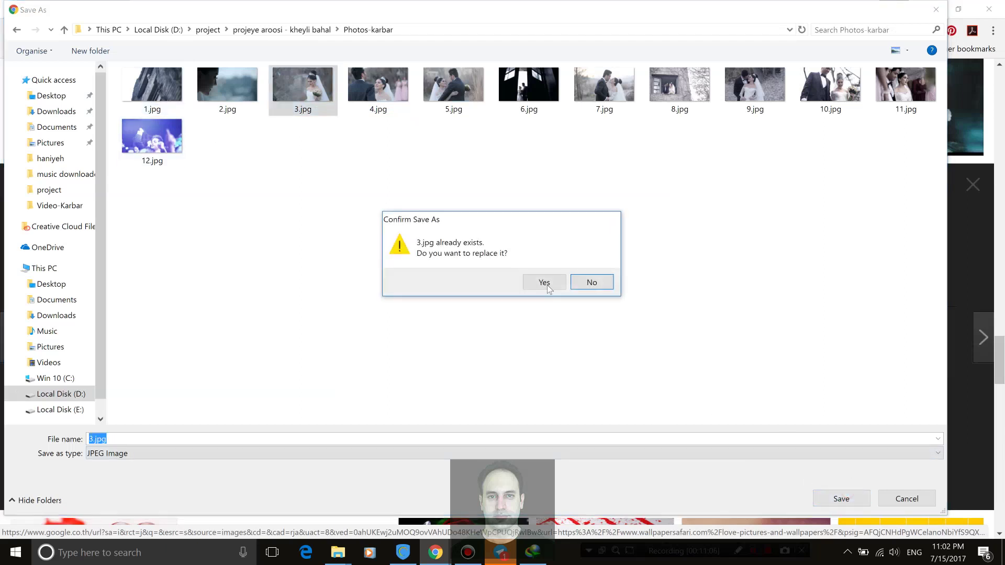
click(547, 285)
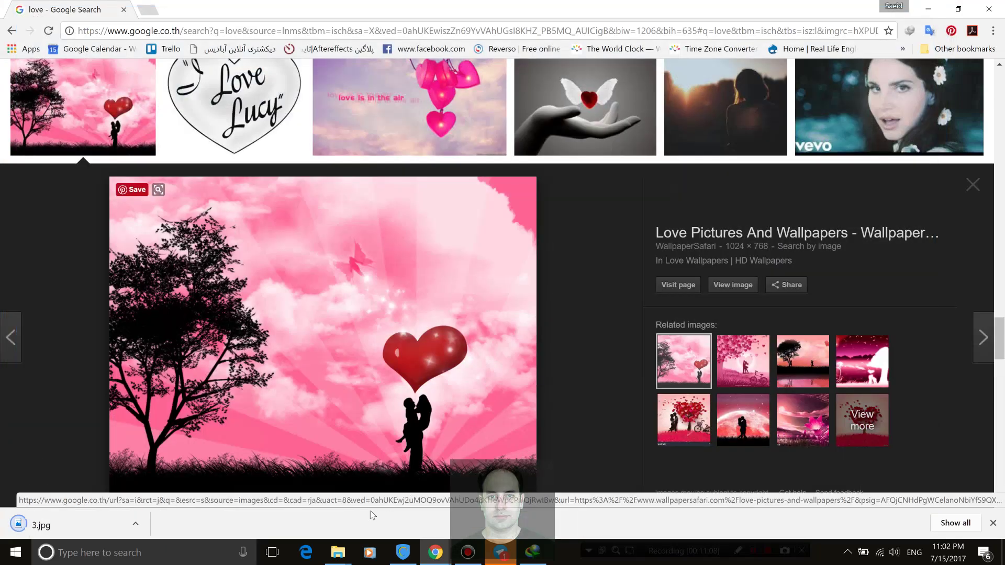
Reopen p asli.prproj from the wedding project folder in File Explorer.
click(335, 553)
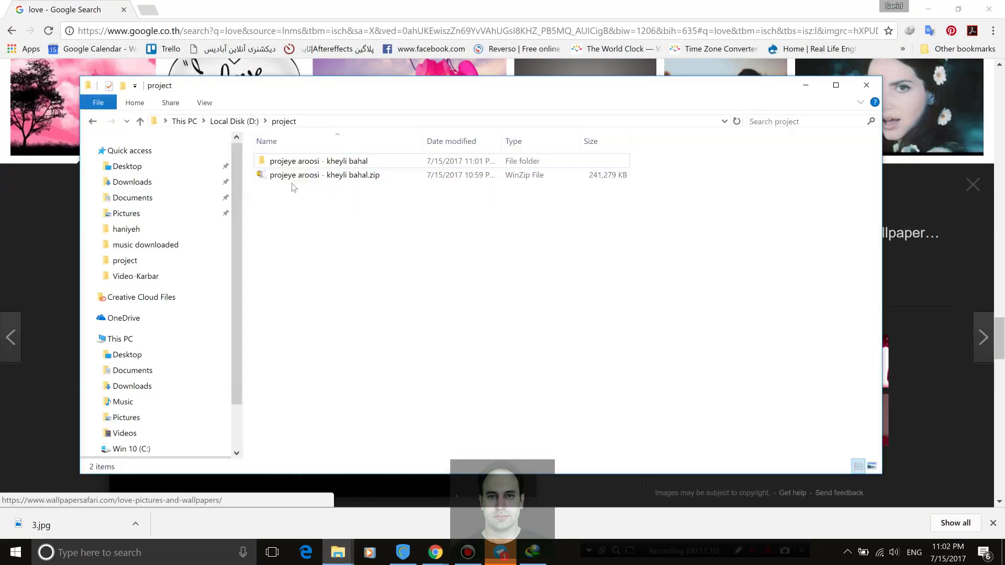
double_click(291, 161)
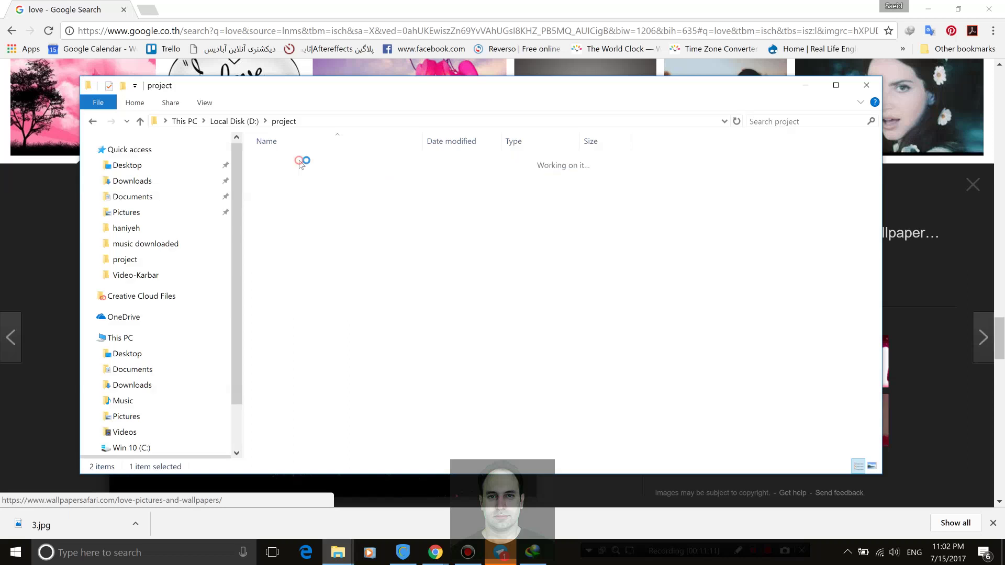
double_click(291, 230)
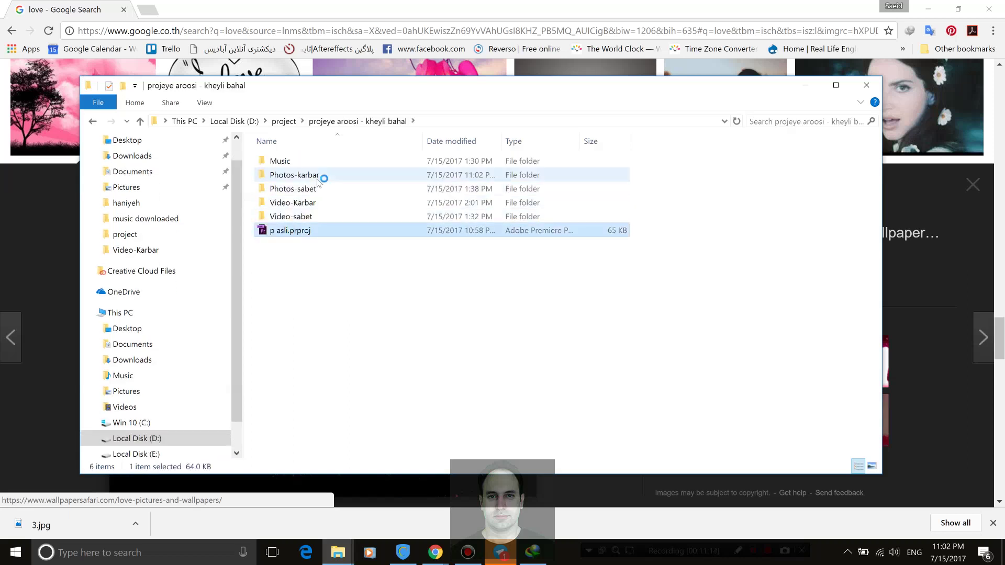
Check the new 3.jpg in the Photos-karbar folder and move Explorer aside while p asli loads.
double_click(274, 175)
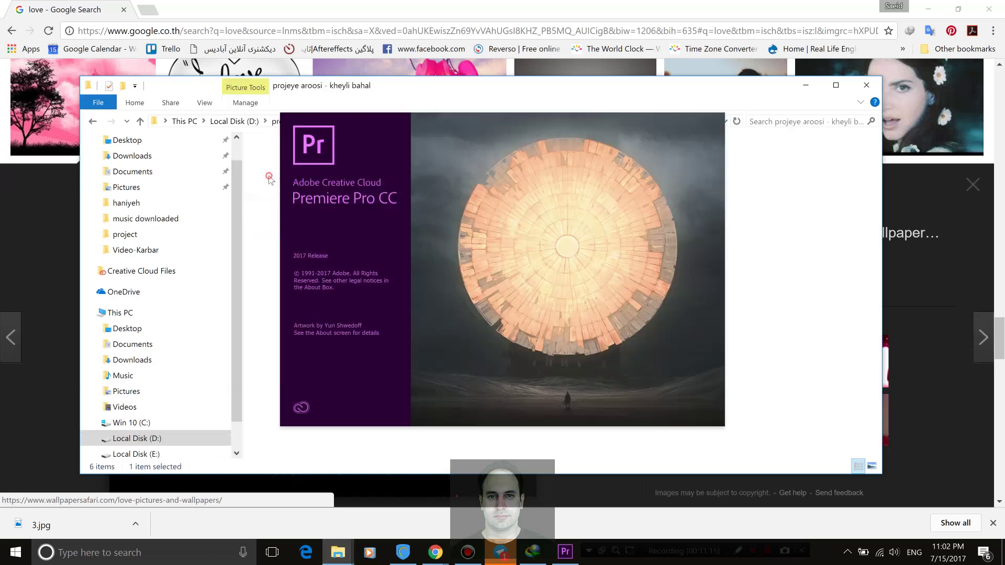
drag(306, 89, 42, 213)
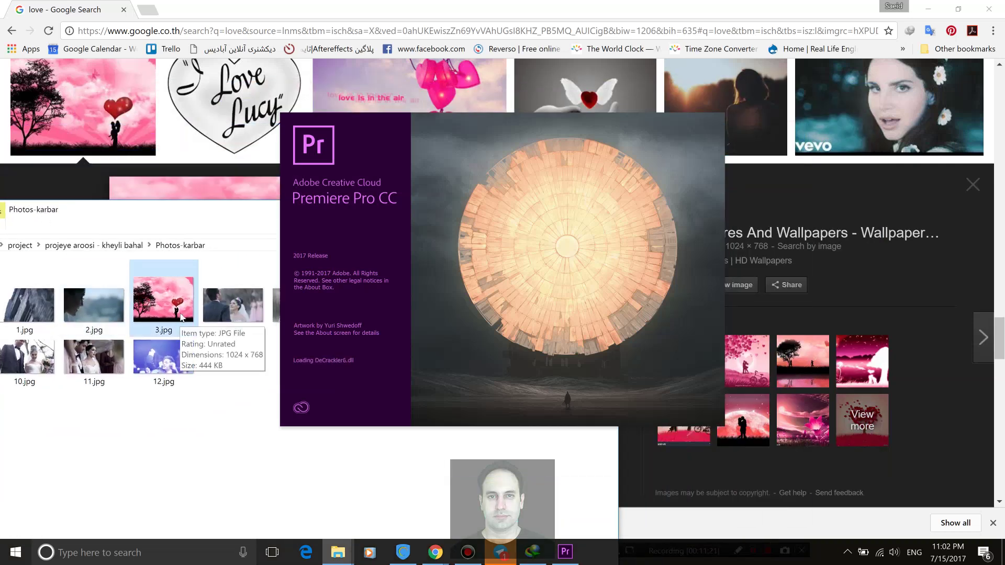
drag(158, 210, 374, 62)
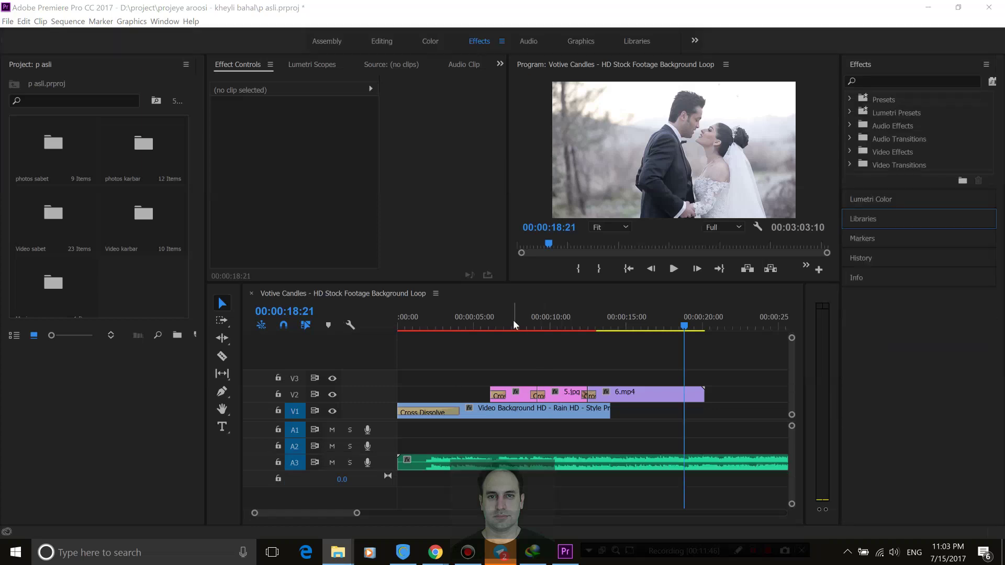
Show the pink picture at 07:14 and fit the 3.jpg clip on V2 to the frame size.
click(513, 320)
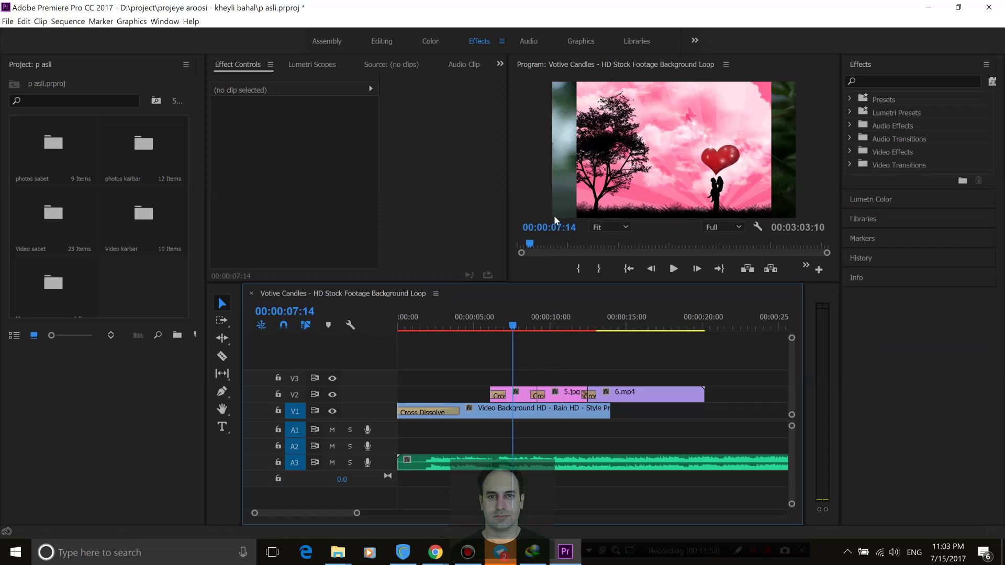
click(515, 394)
click(535, 381)
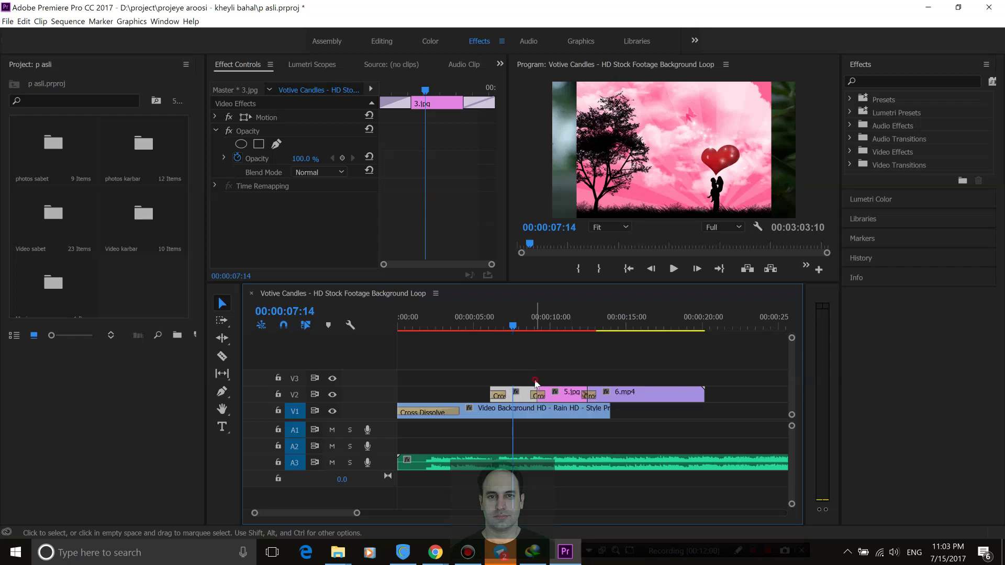
right_click(526, 394)
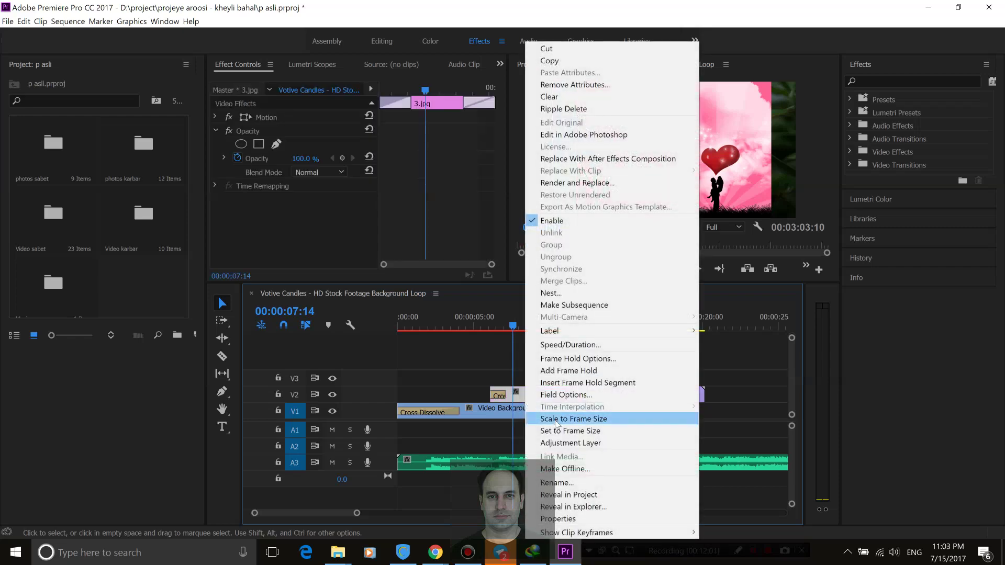
click(557, 421)
right_click(522, 404)
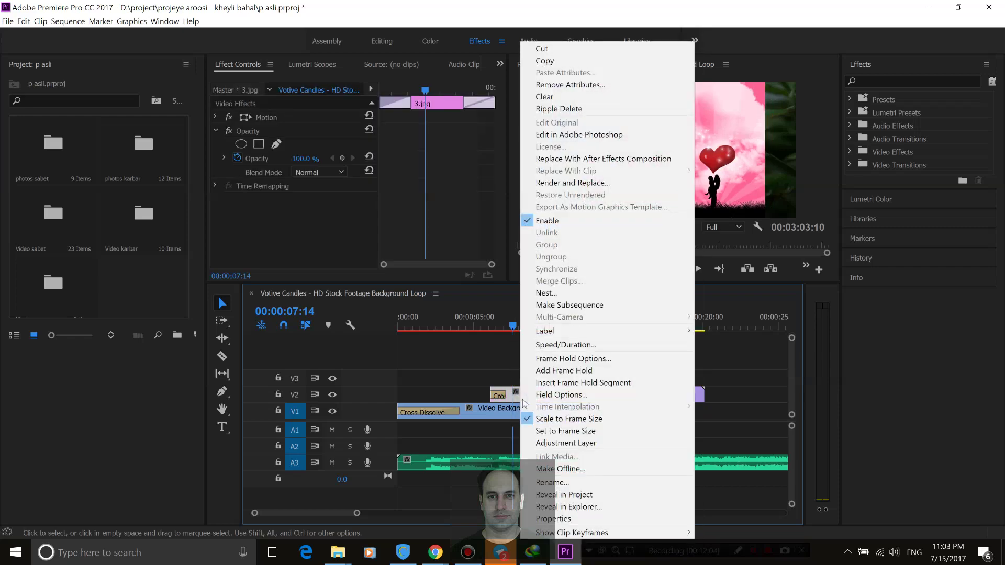
click(567, 431)
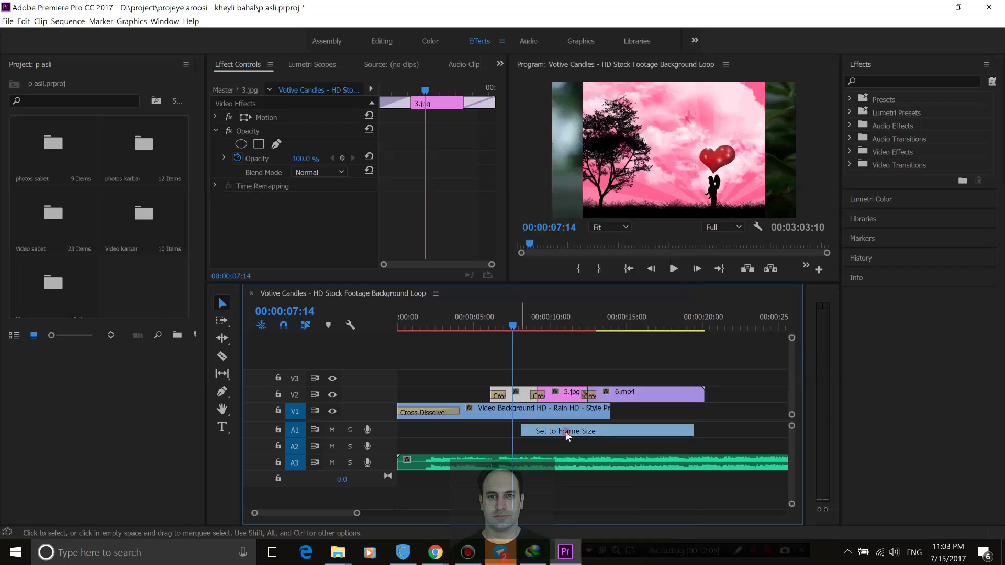
right_click(524, 397)
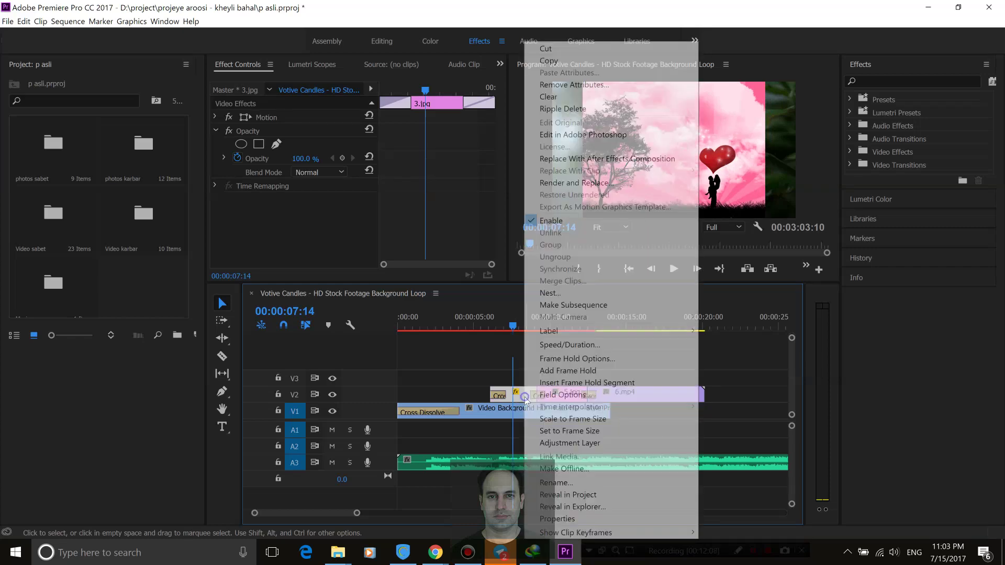
click(559, 422)
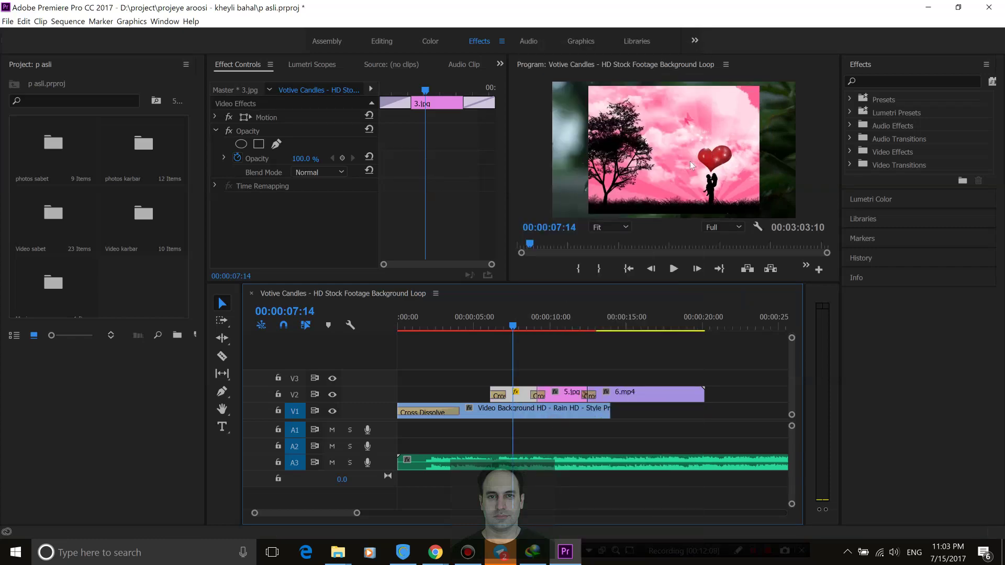
click(680, 171)
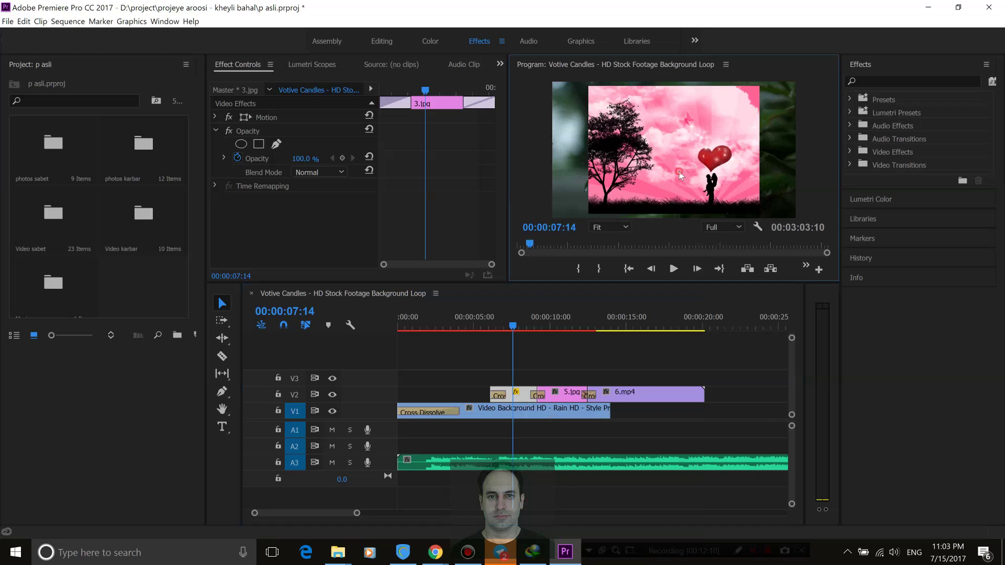
Scale up 3.jpg slightly in its Motion settings, then preview and park the playhead at 00:00:08:08.
click(215, 117)
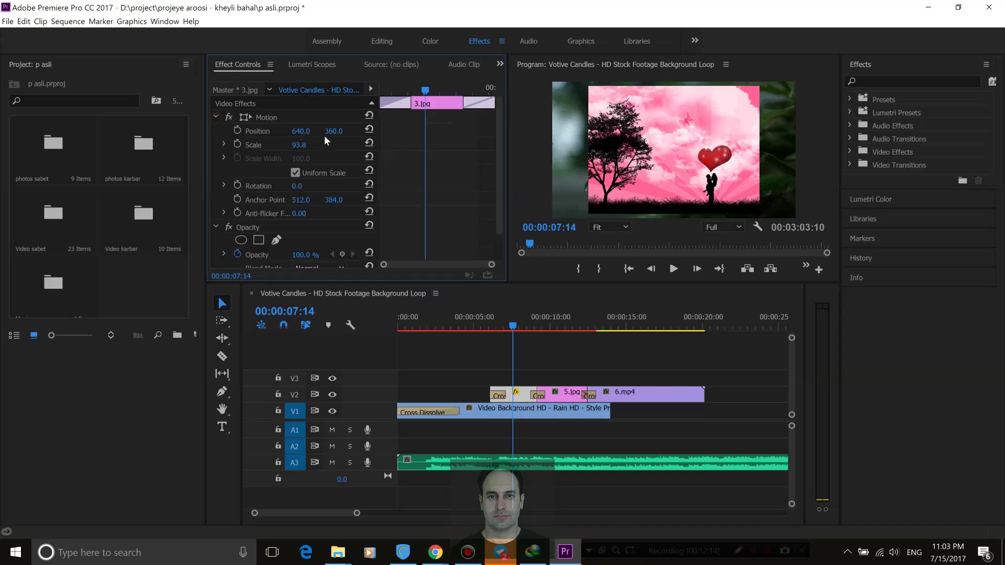
drag(299, 145, 338, 132)
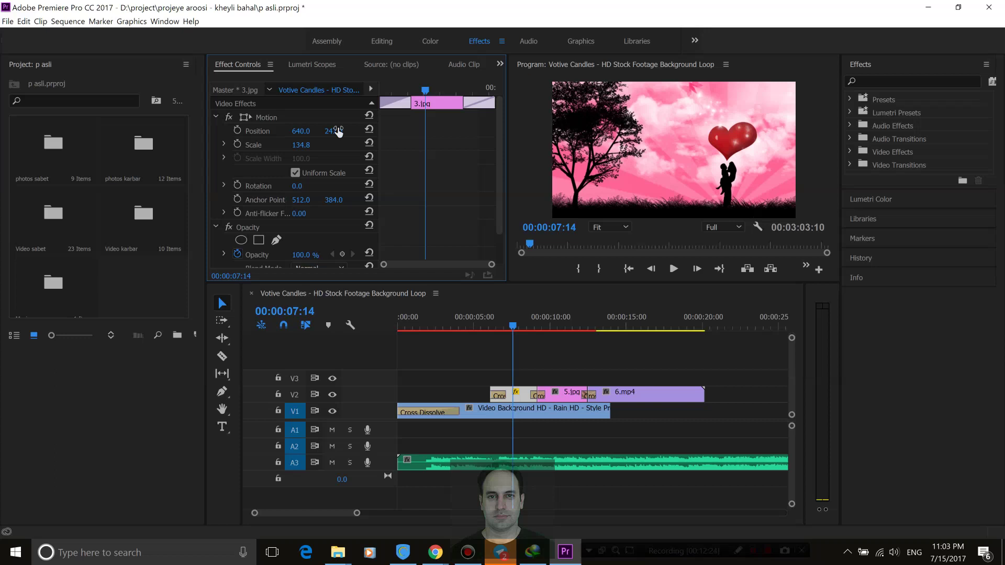
click(498, 327)
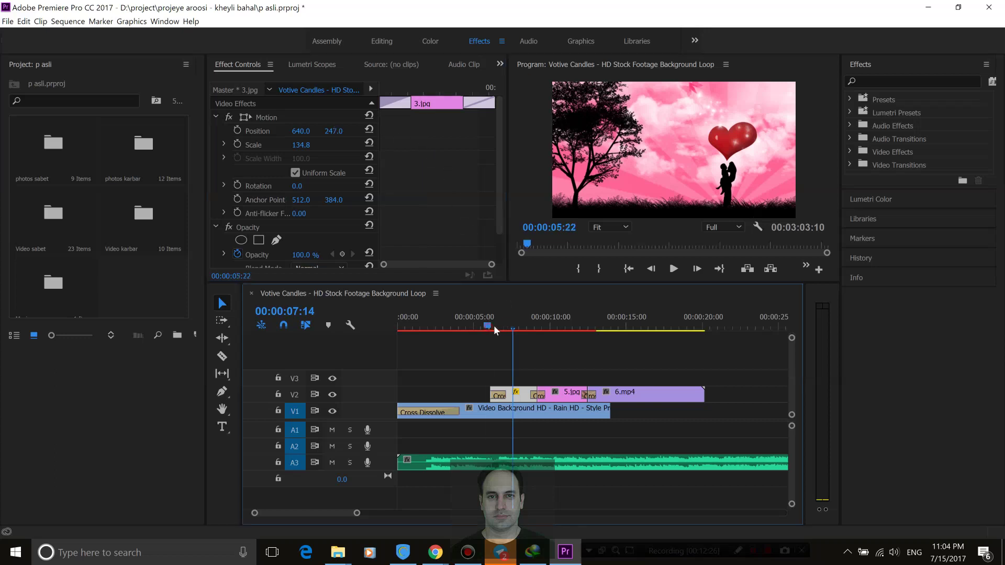
drag(532, 334, 526, 347)
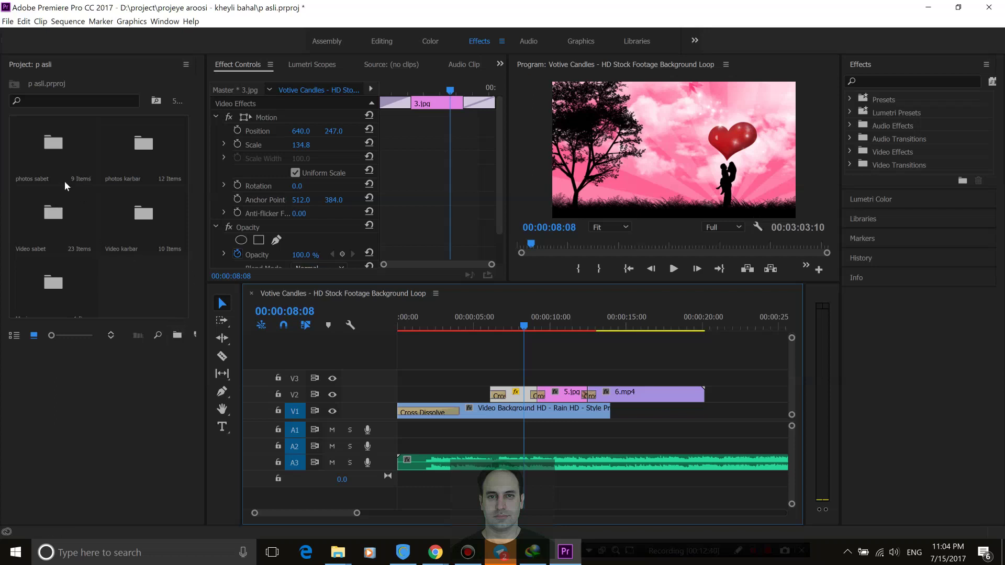
Show project bins in List View with Video sabet collapsed, then add a new bin named muxiv.
click(13, 335)
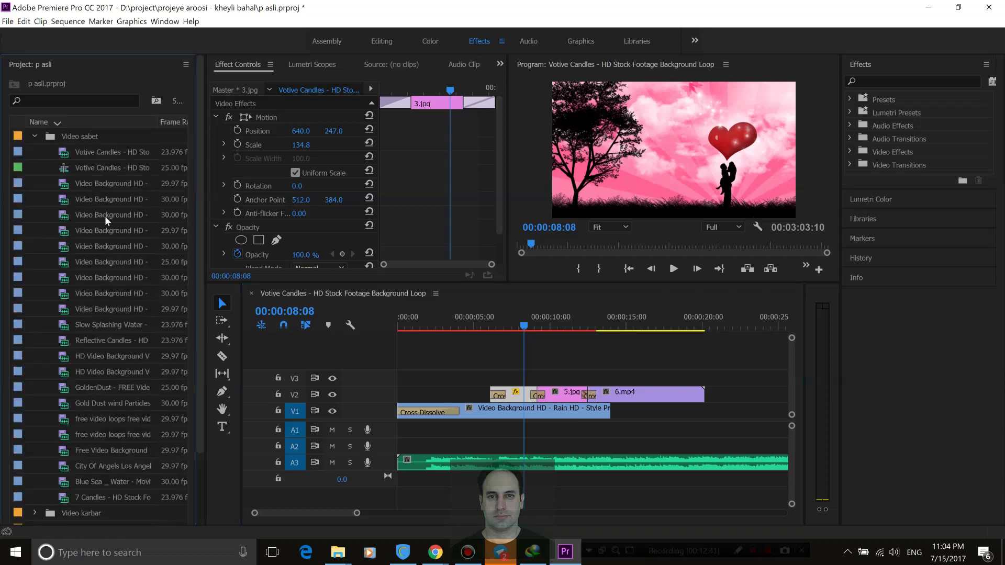
click(34, 136)
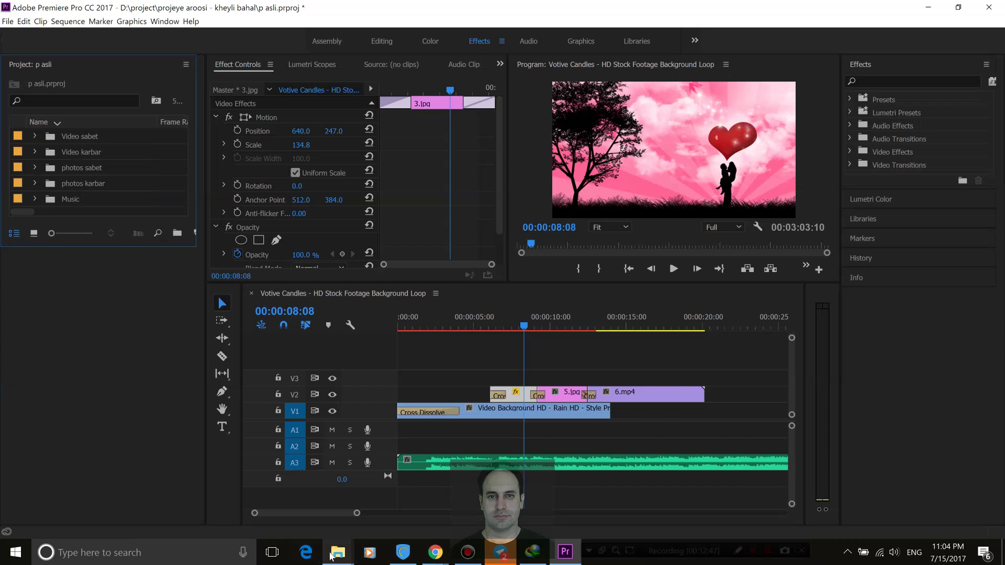
mouse_move(338, 553)
click(139, 483)
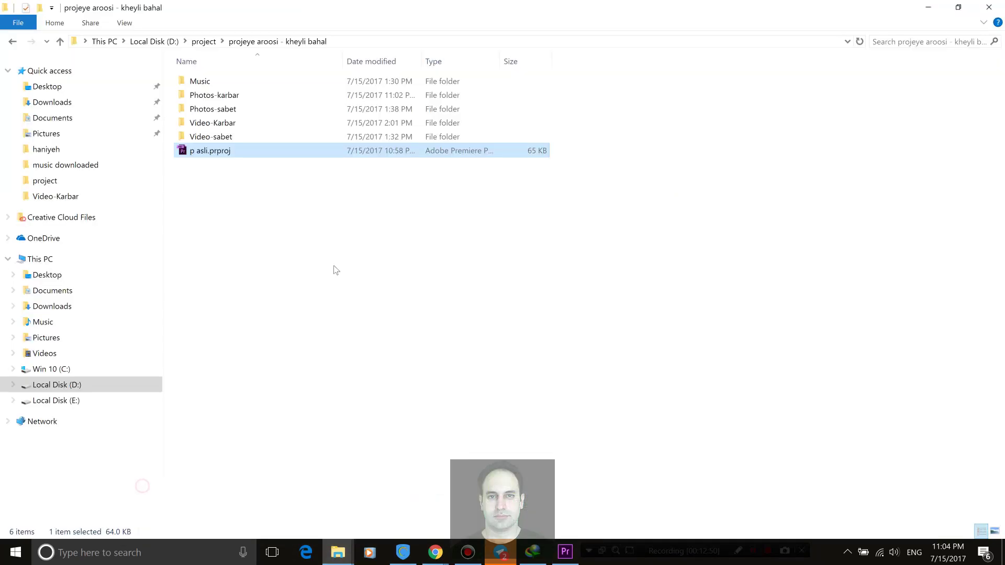
click(958, 7)
drag(388, 217, 391, 70)
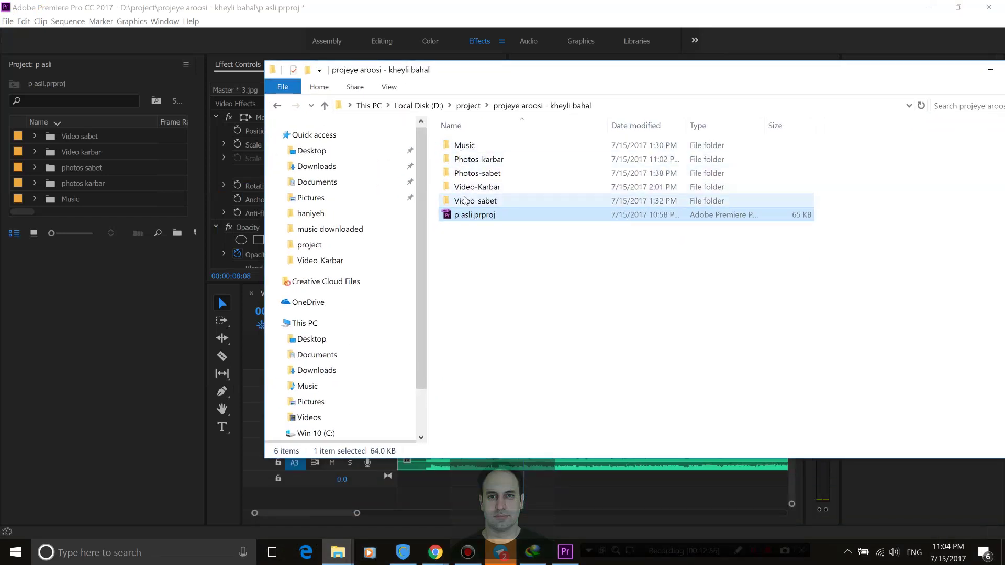
click(152, 79)
click(178, 236)
text(muxiv)
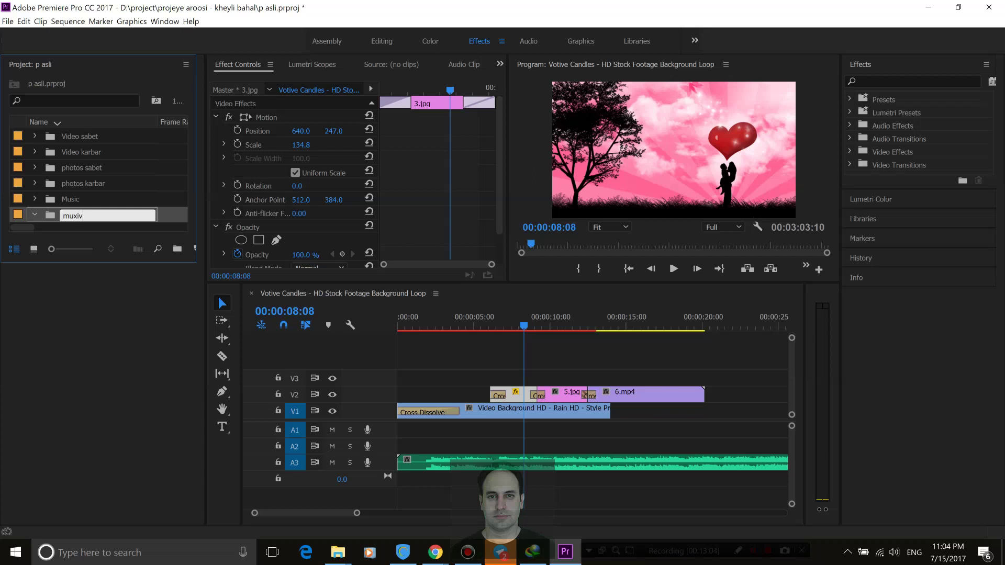
Confirm the new bin's name muxiv and select it.
click(168, 216)
right_click(157, 217)
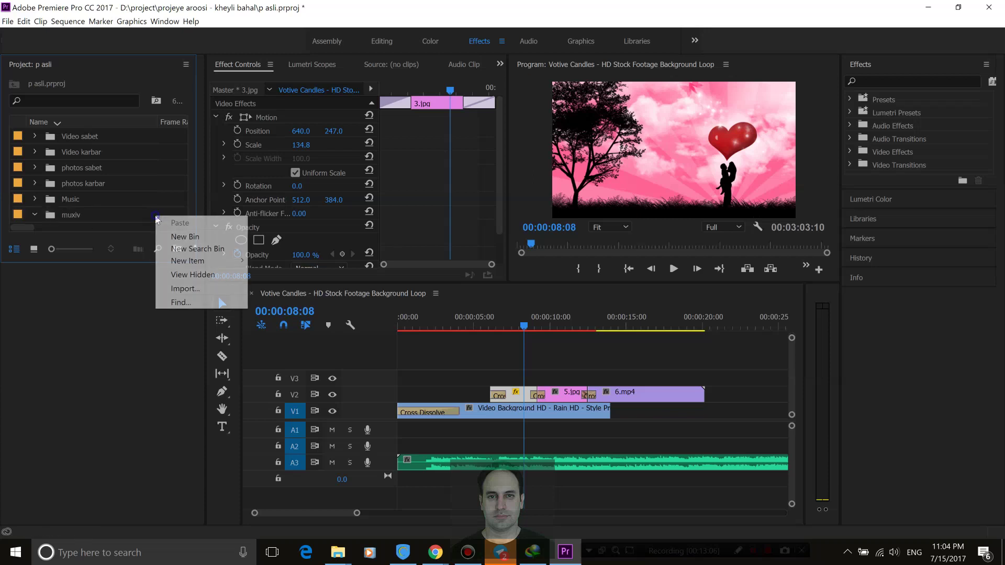
click(128, 220)
click(80, 215)
Import media from D:\project\projeye aroosi - kheyli bahal\Music into the muxiv bin.
right_click(80, 215)
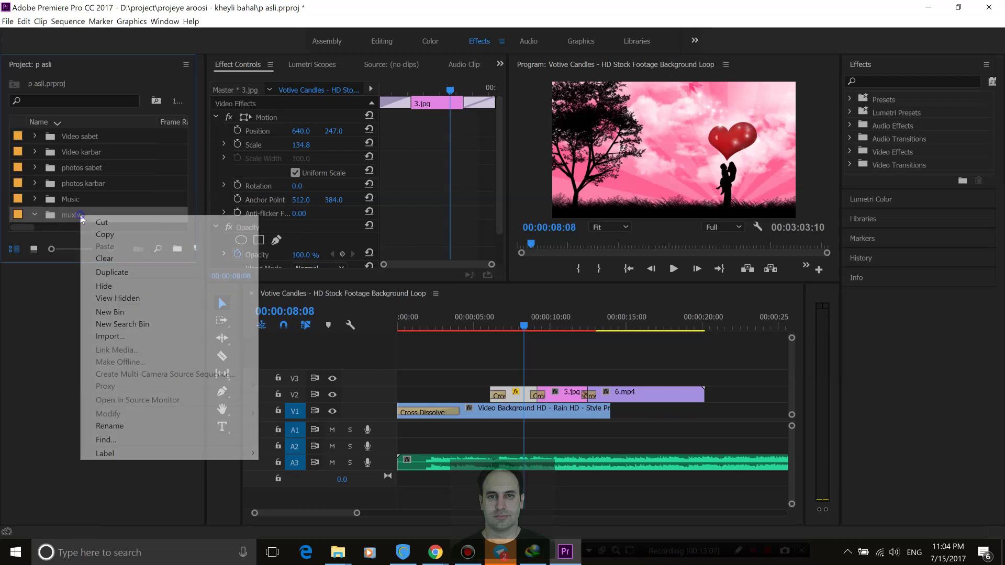
click(132, 338)
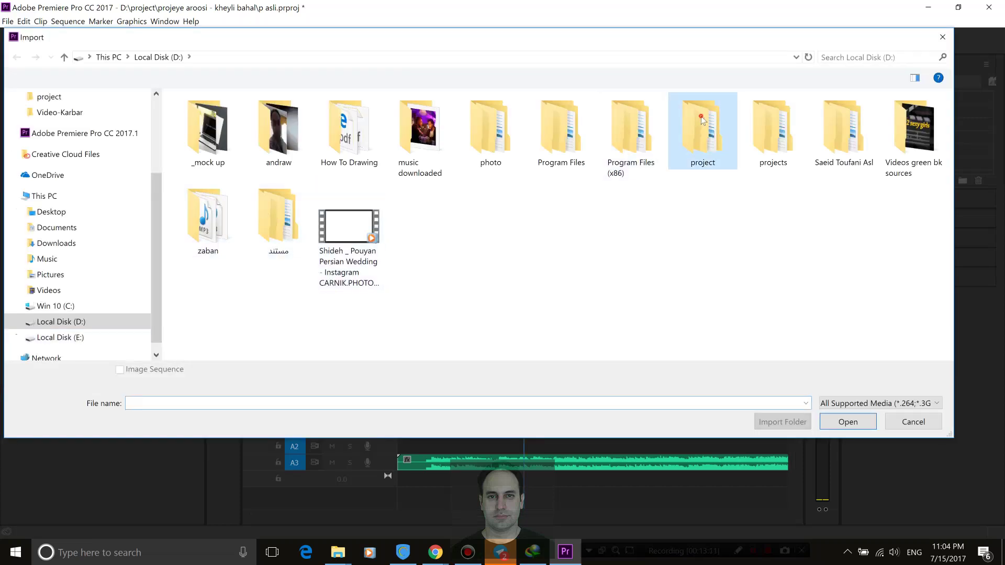
double_click(701, 128)
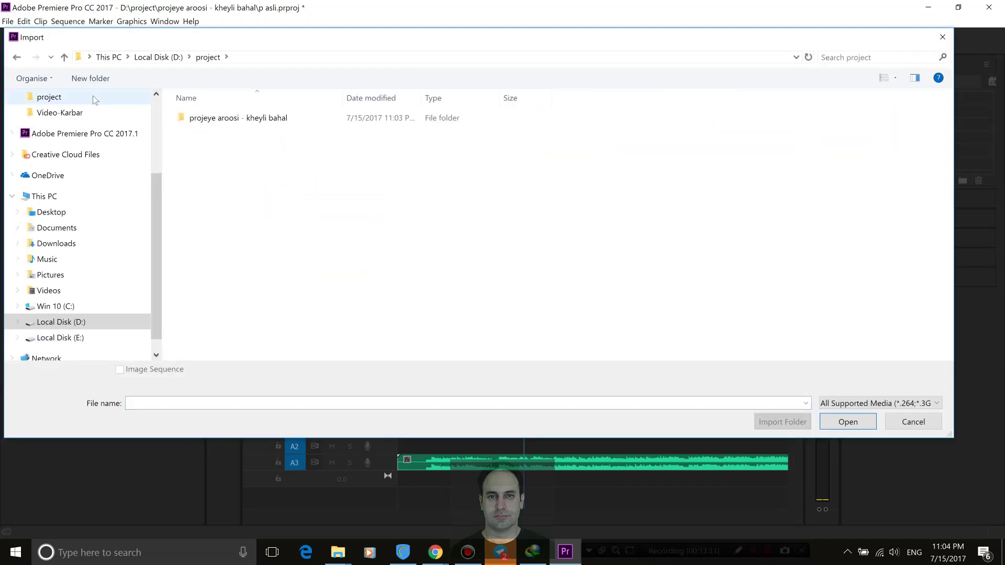
click(184, 117)
double_click(185, 117)
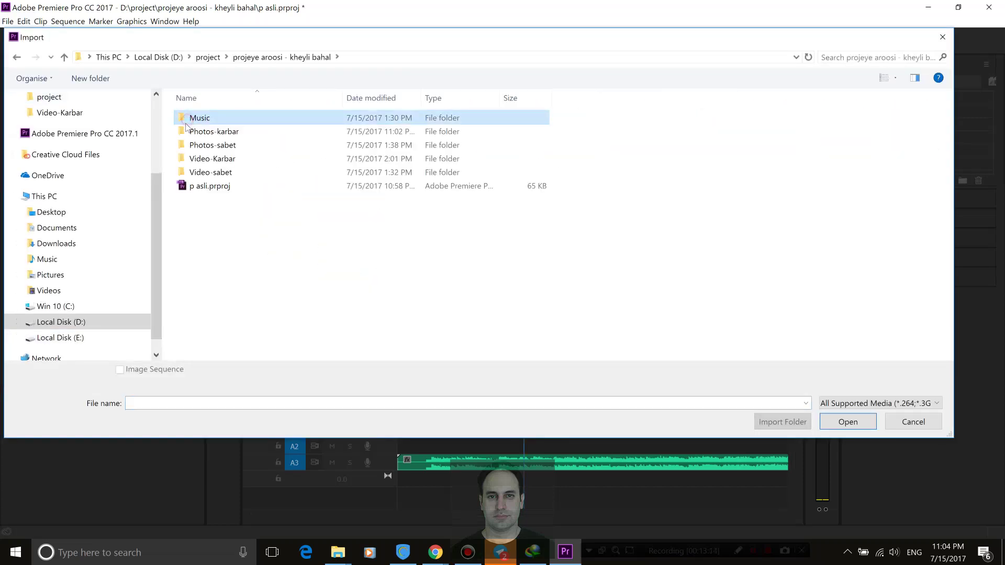
double_click(187, 123)
double_click(187, 121)
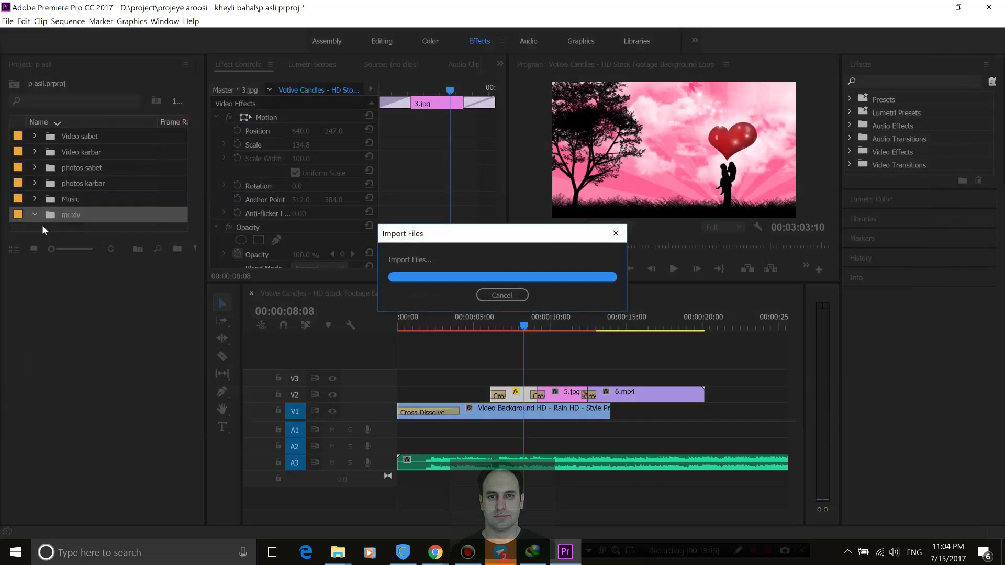
click(35, 215)
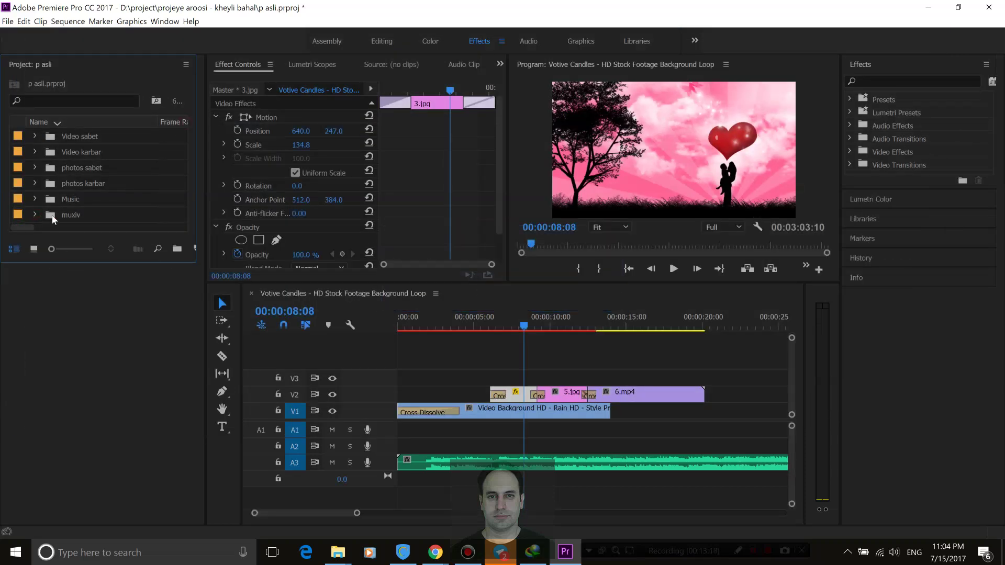
click(53, 217)
Delete the muxiv bin, switch to Icon View, and open Video karbar showing its ten clips.
key(Delete)
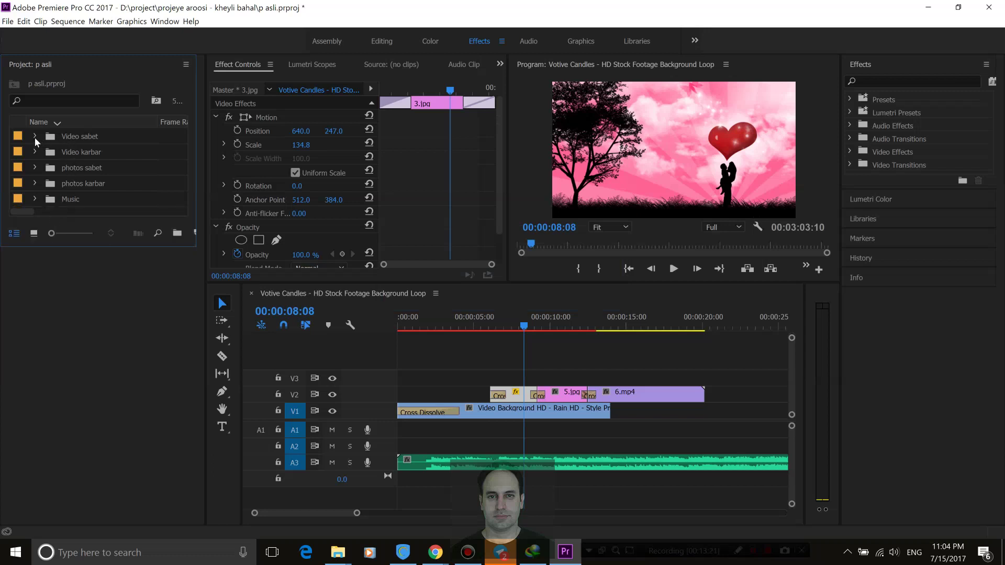
click(37, 152)
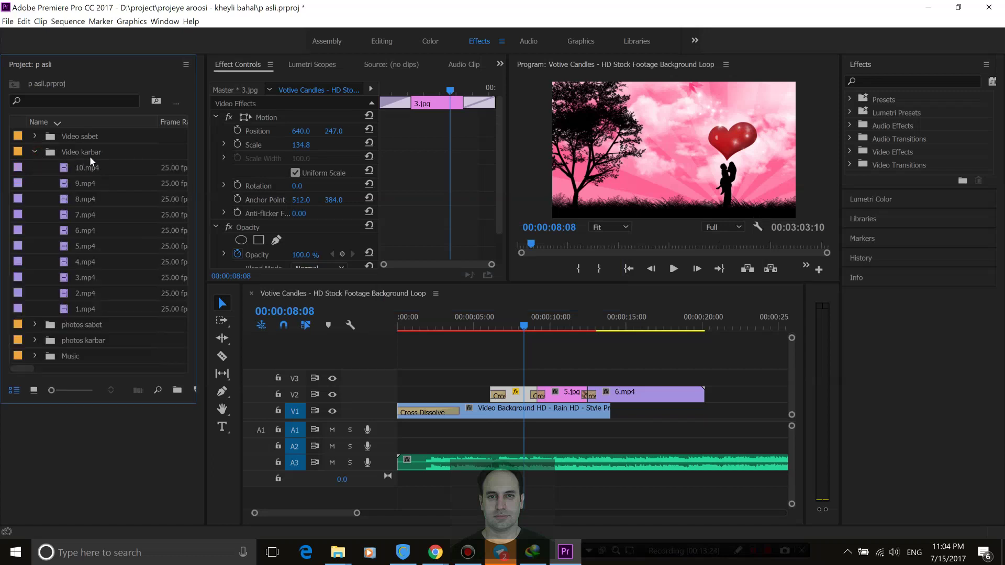
click(34, 390)
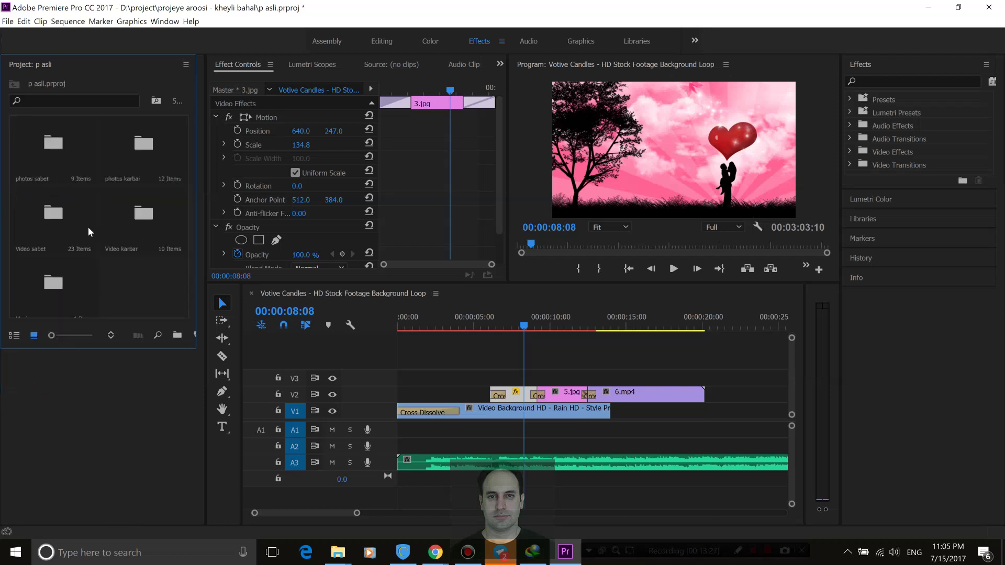
double_click(116, 228)
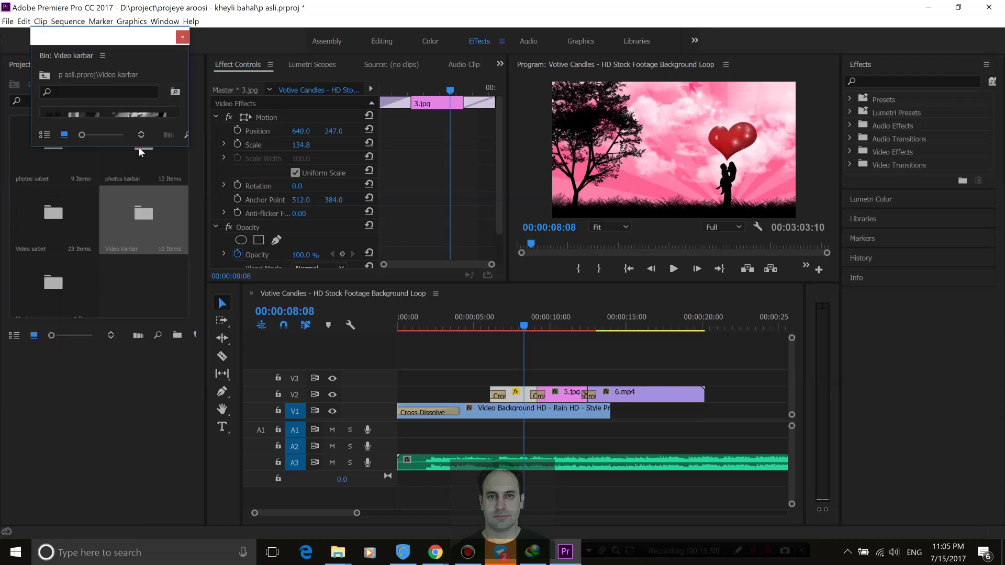
drag(133, 152, 85, 475)
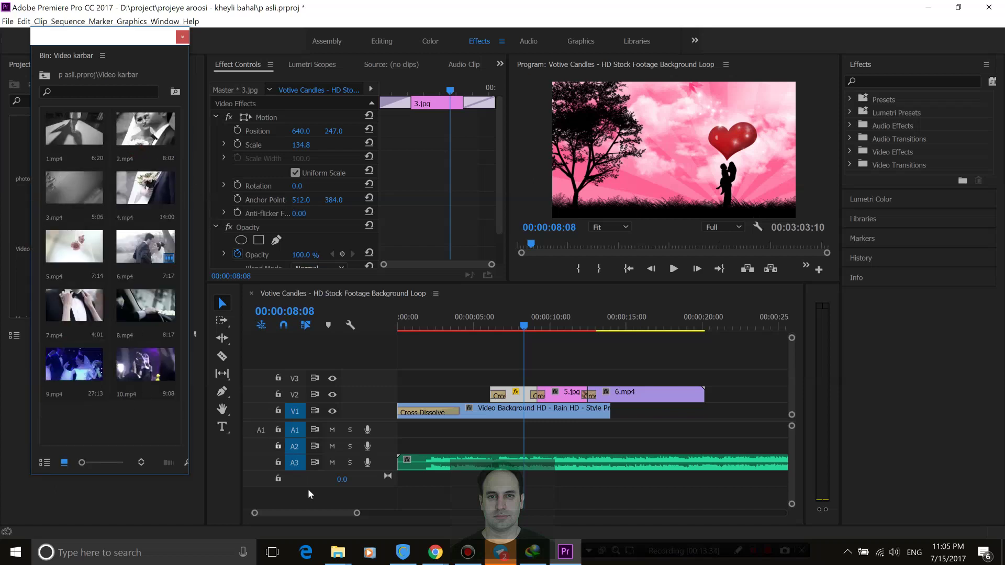
Compare with the Video-Karbar folder in Explorer, then bring Premiere Pro back in front.
click(345, 561)
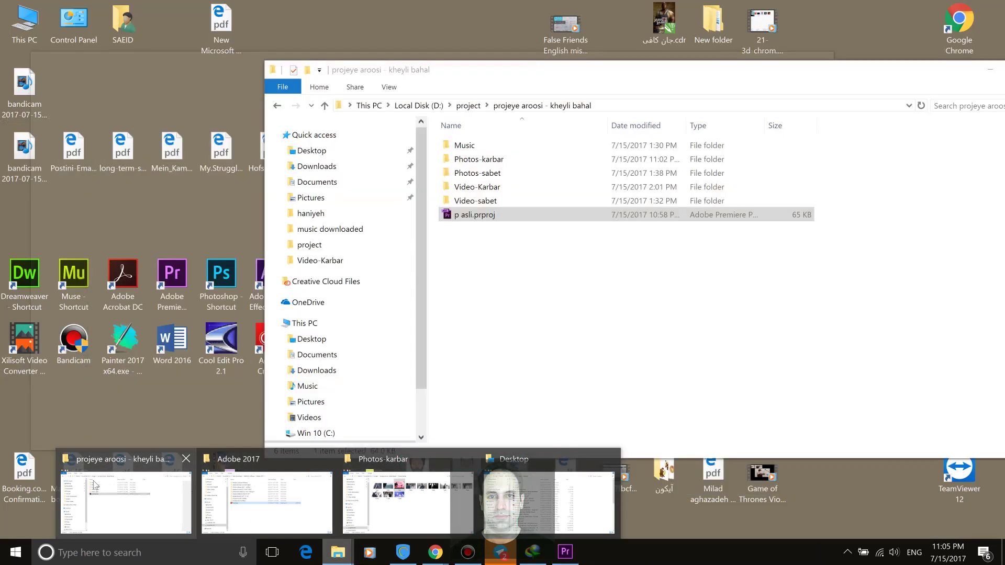
click(94, 485)
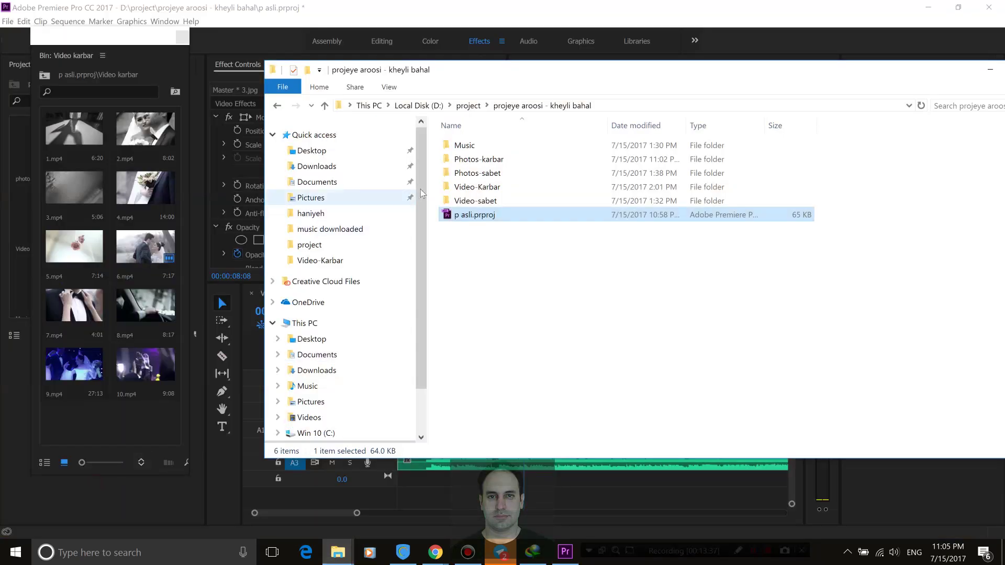
drag(684, 237, 468, 197)
double_click(474, 187)
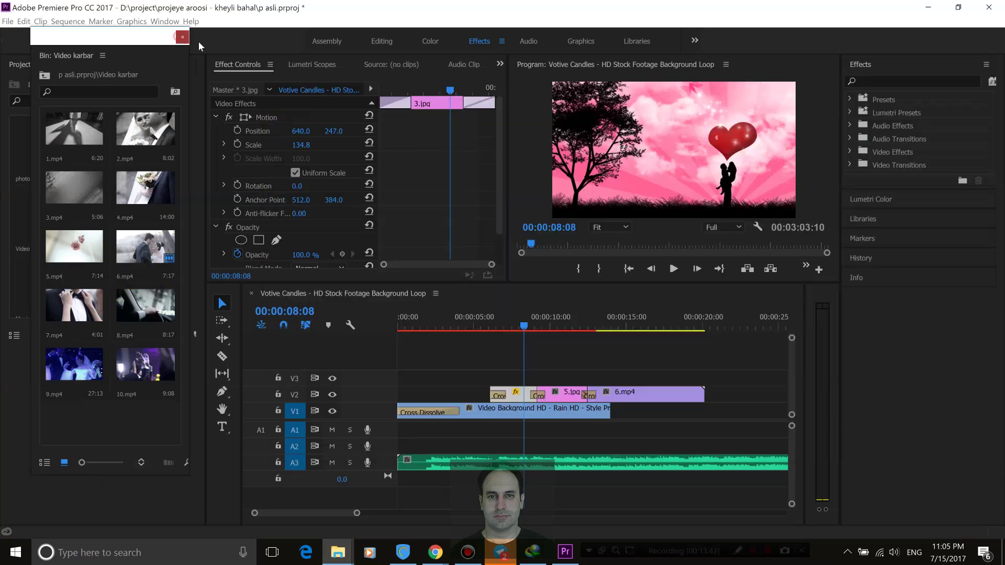
click(198, 41)
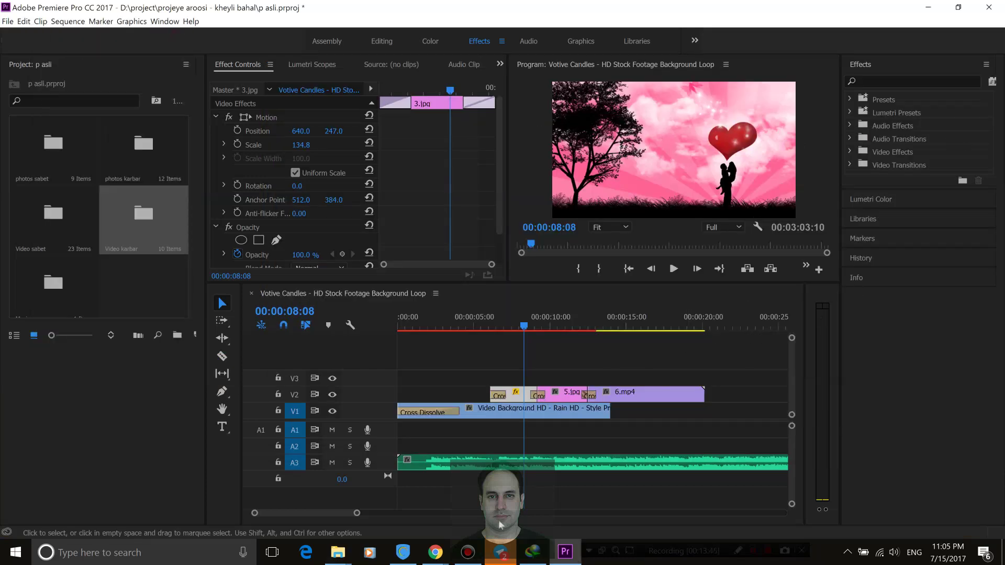
mouse_move(464, 560)
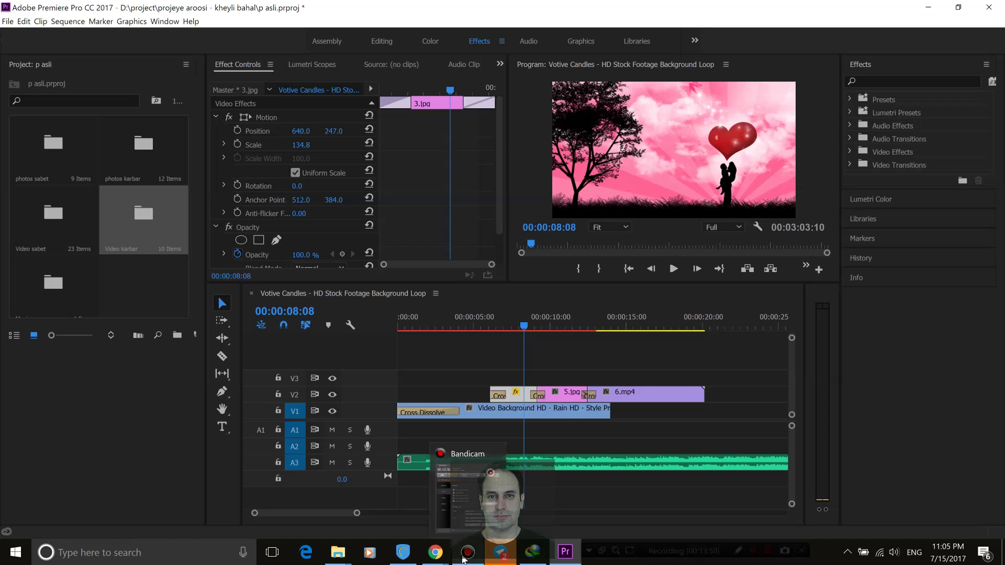
Bring up Bandicam's main window to view its video settings for the 3840x2160 capture.
click(463, 560)
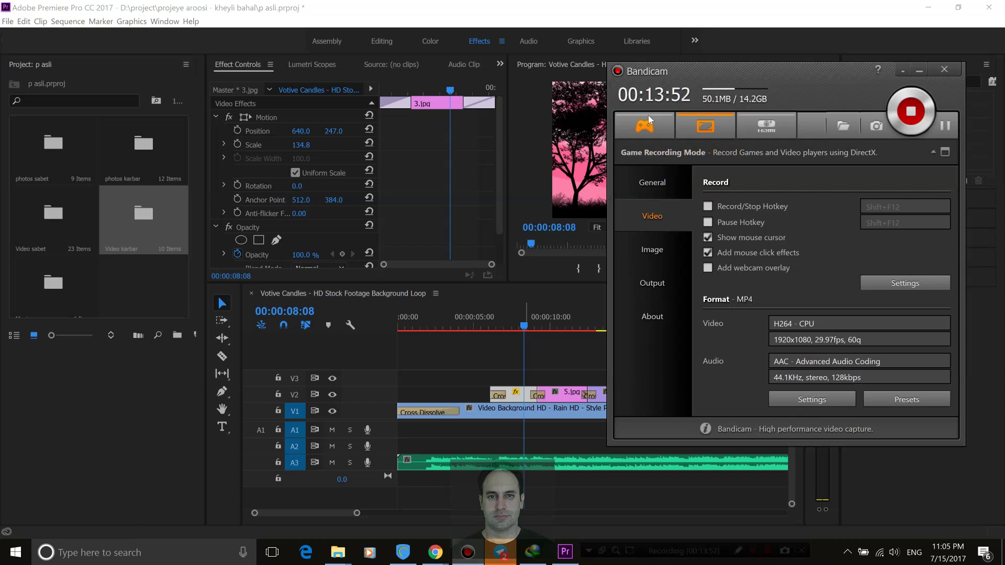